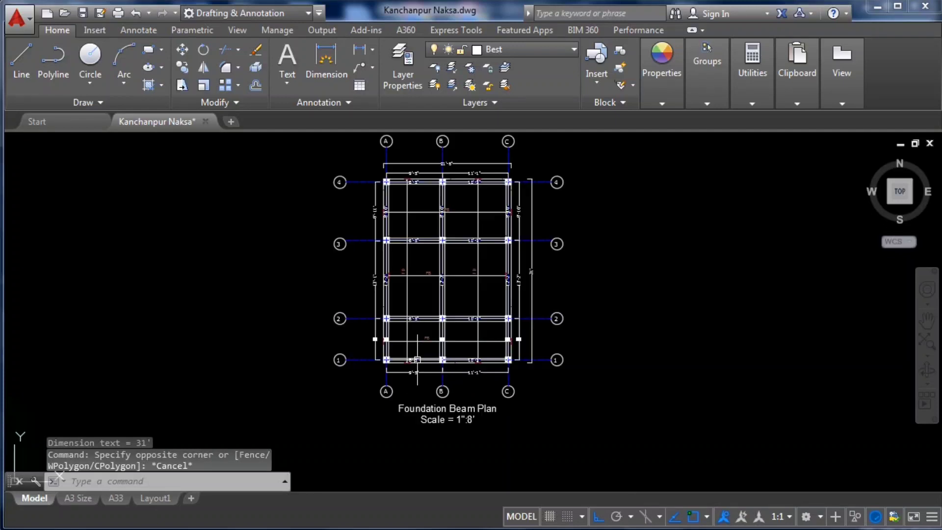
# Step: Examine the Foundation Beam Plan, covering its grid lines, beam layout, dimensions and title
pyautogui.scroll(-2, 442, 343)
pyautogui.scroll(3, 393, 339)
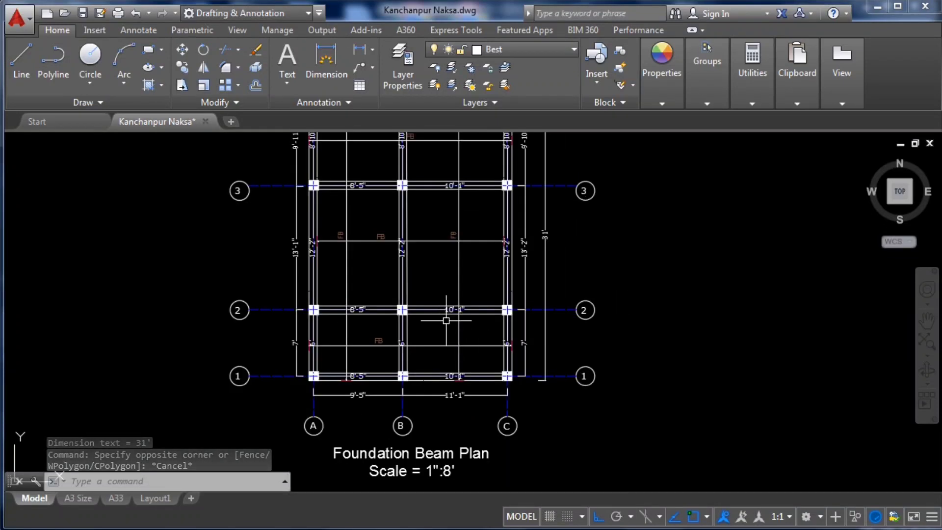
pyautogui.scroll(-2, 426, 328)
pyautogui.scroll(2, 435, 246)
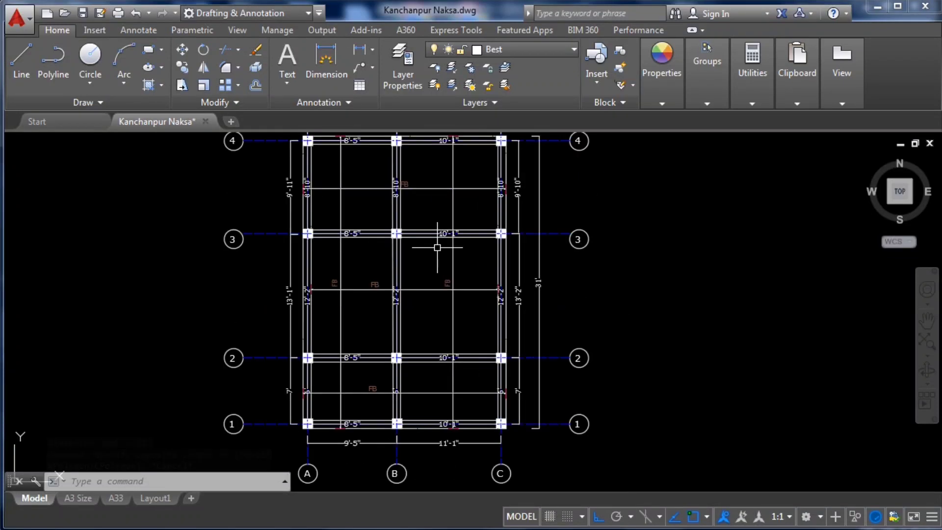
pyautogui.scroll(-2, 431, 252)
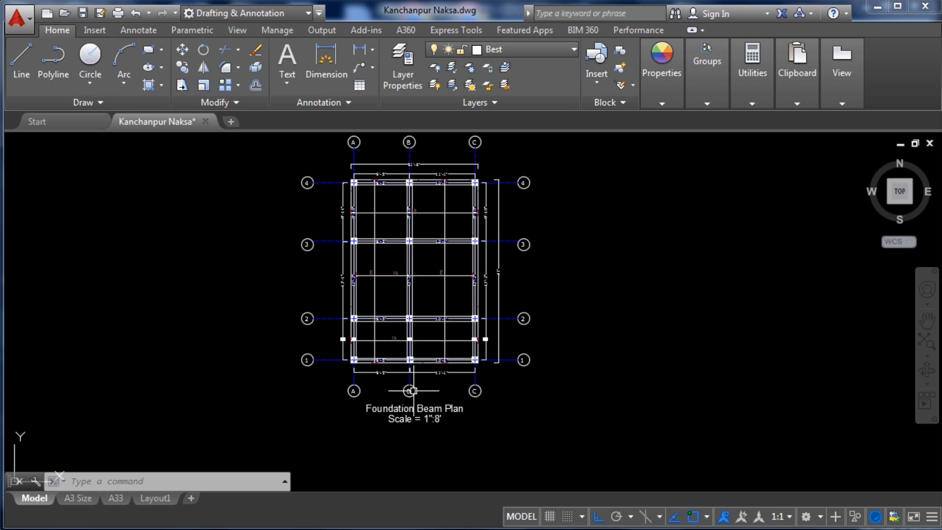
pyautogui.scroll(4, 400, 388)
pyautogui.scroll(-1, 363, 395)
pyautogui.scroll(1, 353, 398)
pyautogui.scroll(-2, 441, 329)
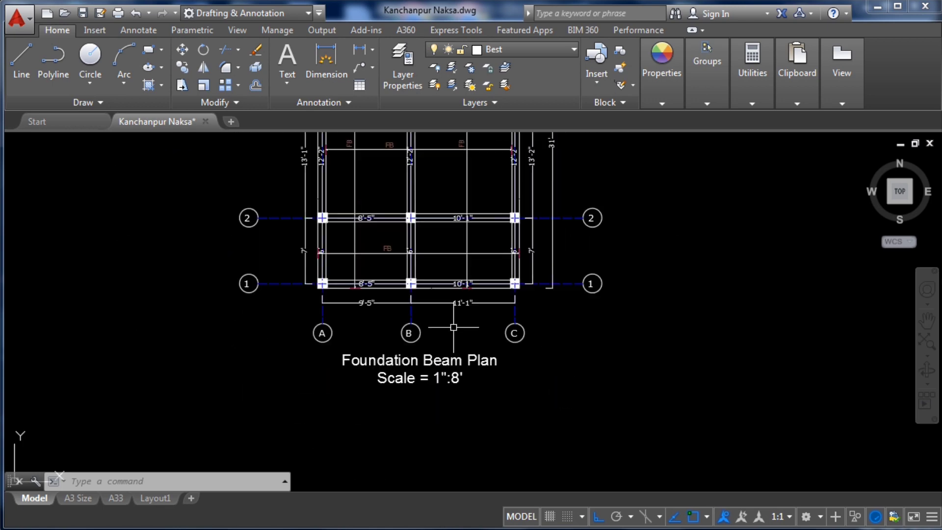
pyautogui.scroll(2, 371, 402)
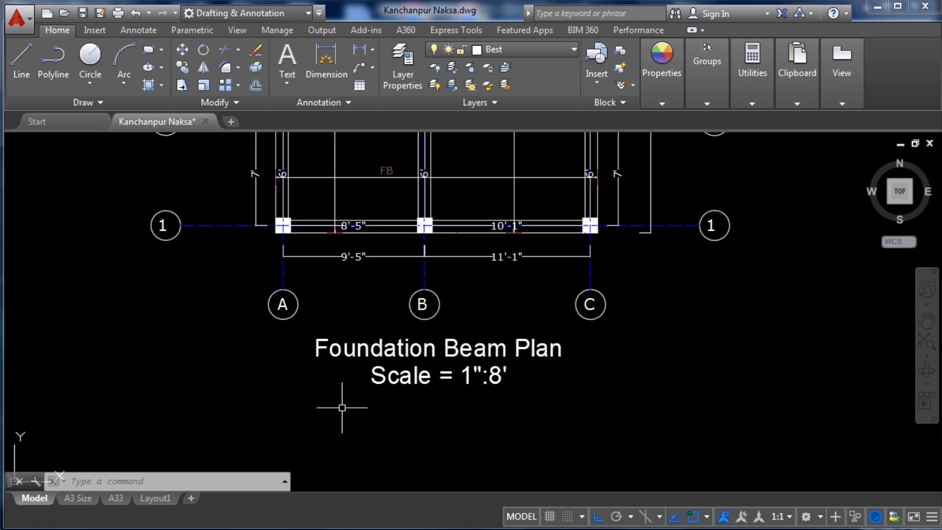
pyautogui.scroll(-5, 385, 421)
pyautogui.scroll(4, 395, 283)
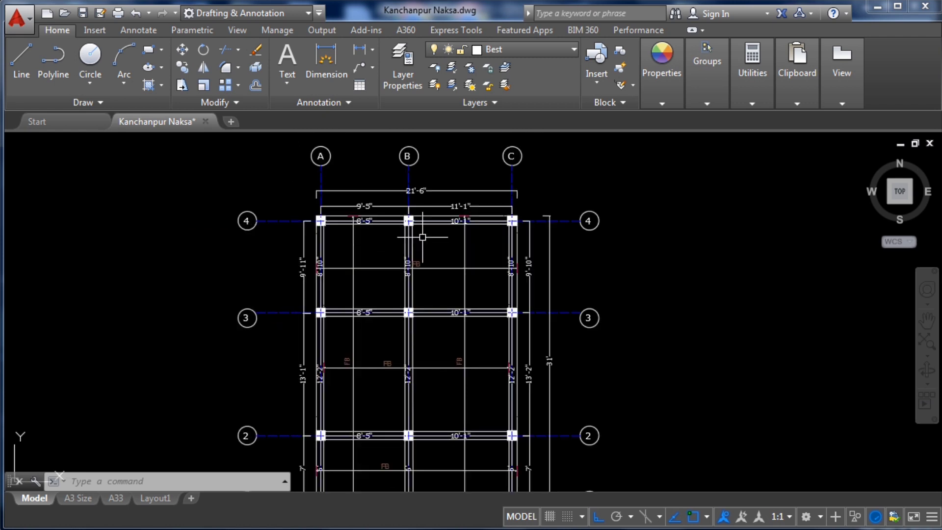
pyautogui.scroll(-2, 403, 212)
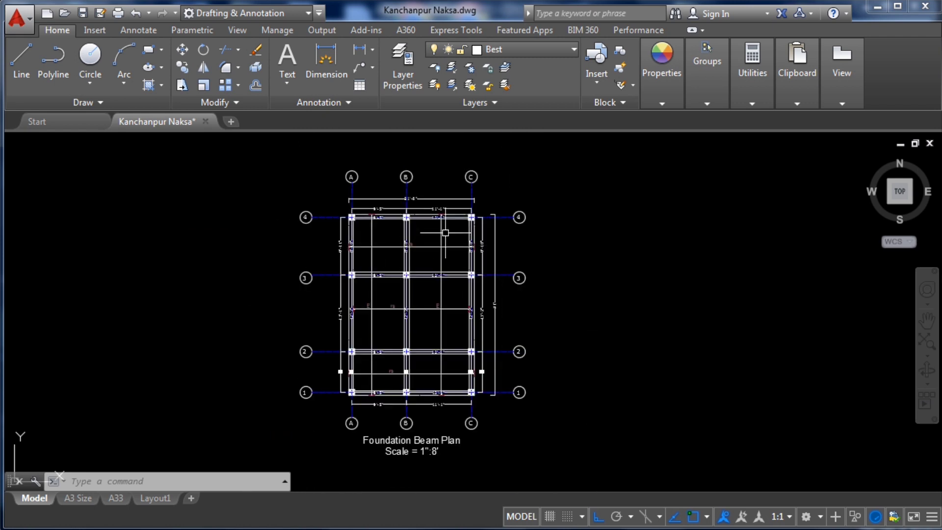
pyautogui.scroll(2, 428, 238)
pyautogui.scroll(-2, 425, 230)
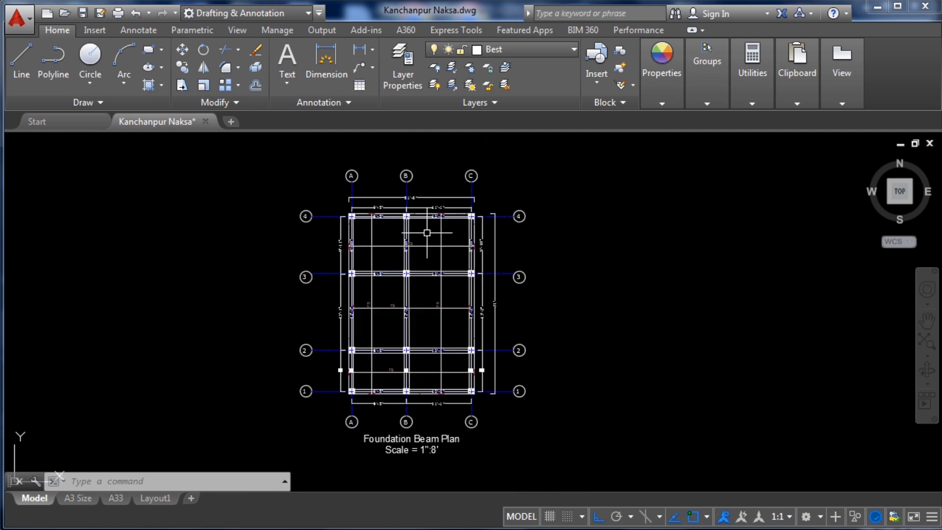
pyautogui.scroll(2, 427, 231)
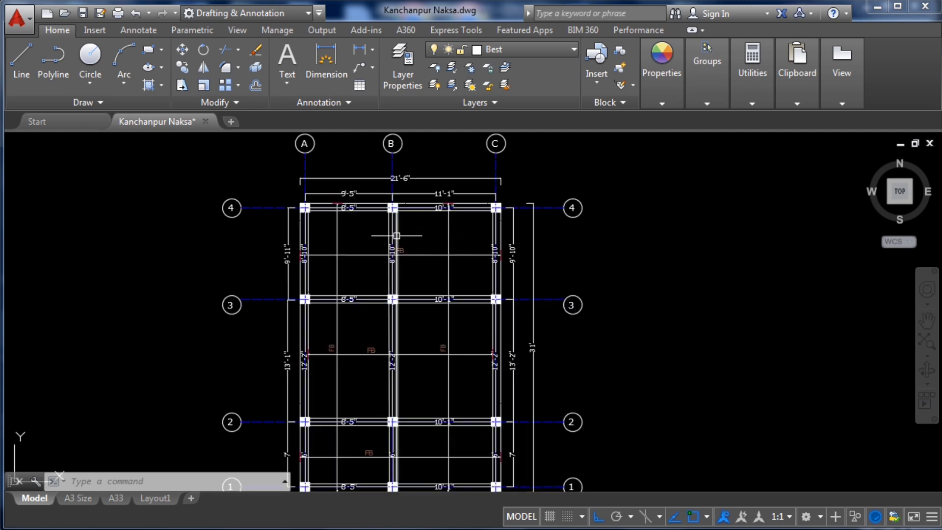
pyautogui.hotkey('alt', 'Tab')
pyautogui.click(262, 269)
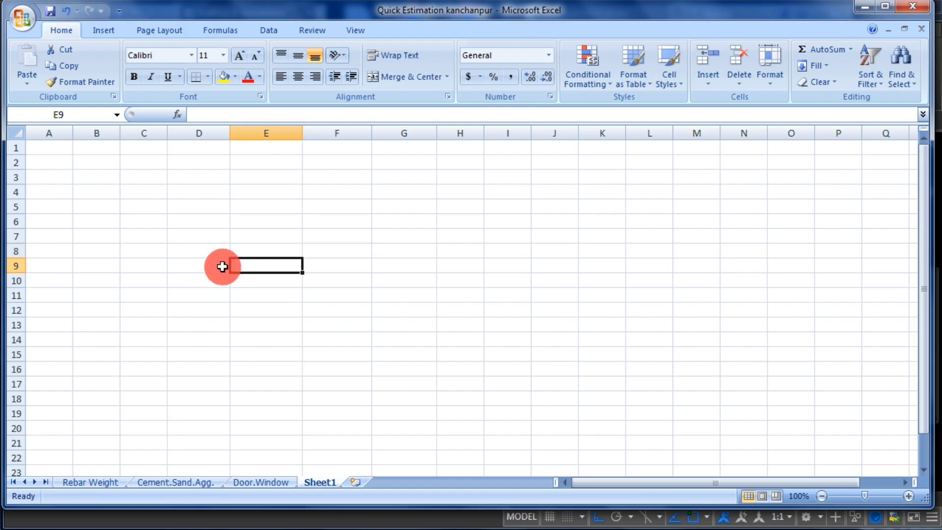
pyautogui.click(165, 202)
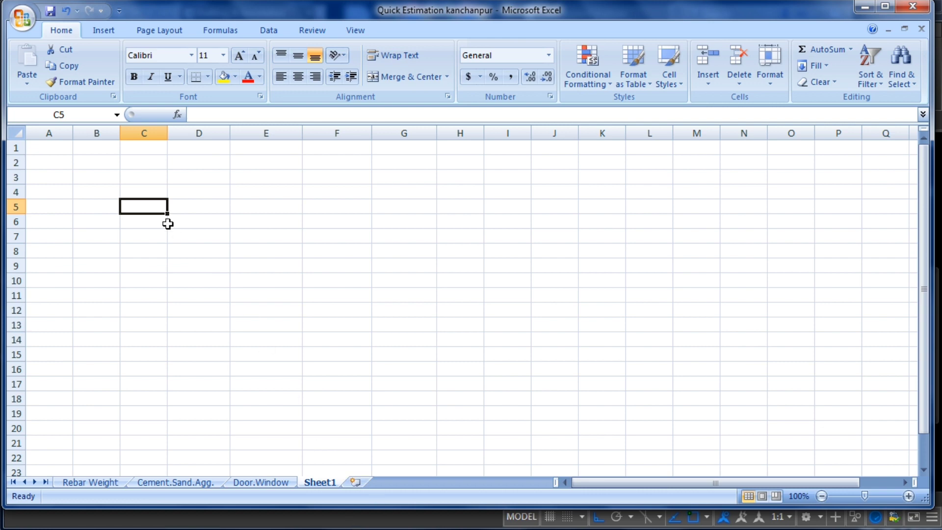
pyautogui.click(143, 193)
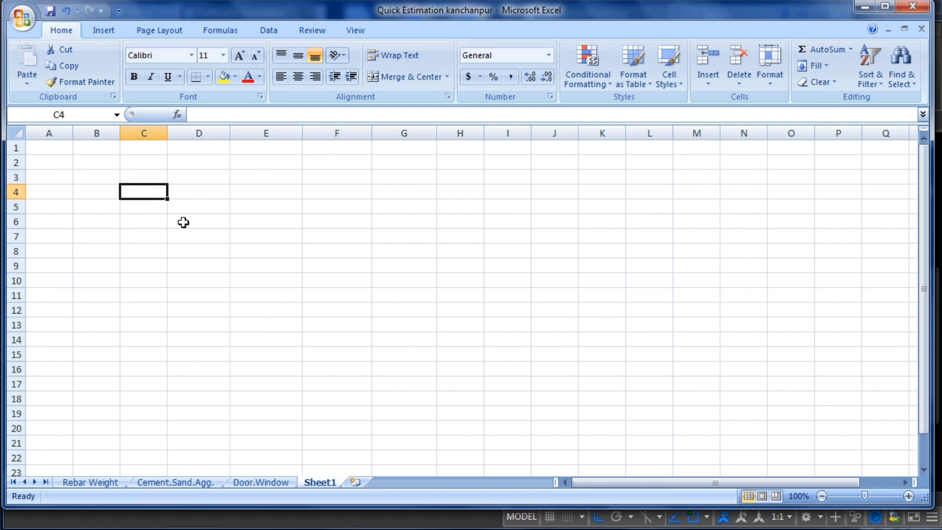
pyautogui.click(139, 193)
pyautogui.moveTo(206, 202); pyautogui.dragTo(200, 195)
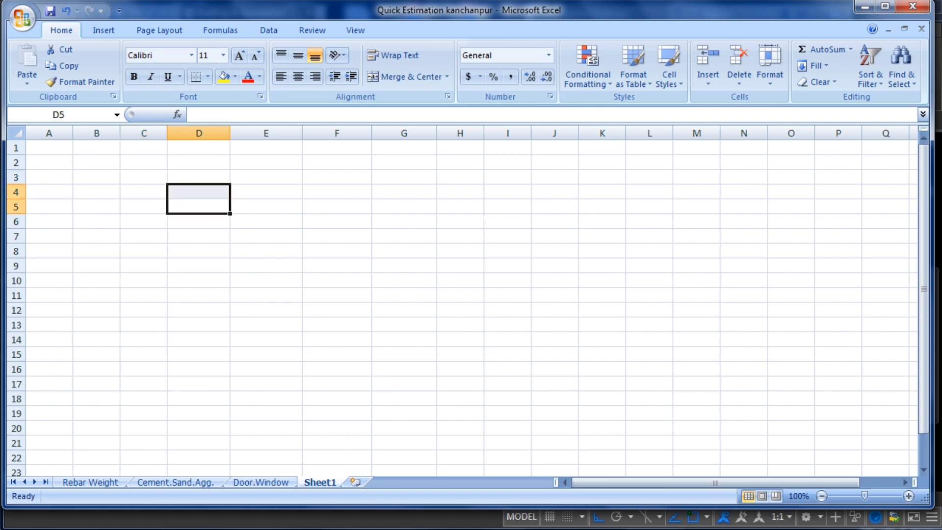
pyautogui.hotkey('alt', 'Tab')
pyautogui.scroll(-2, 412, 274)
pyautogui.scroll(2, 426, 277)
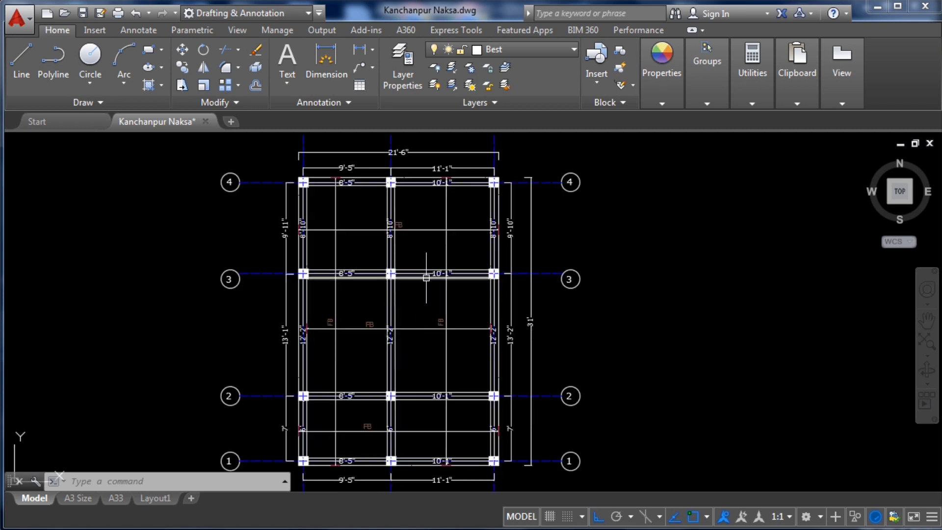
pyautogui.scroll(-2, 426, 278)
pyautogui.scroll(2, 418, 307)
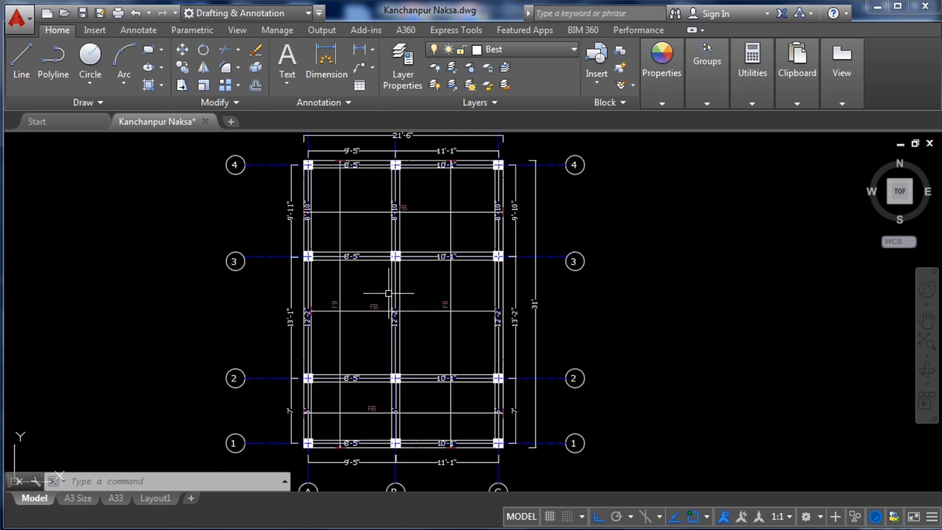
# Step: Switch to the Quick Estimation kanchanpur workbook in Excel and enter the heading "Estimation of Materials in Beam" in cell D3 of Sheet1
pyautogui.hotkey('alt', 'Tab')
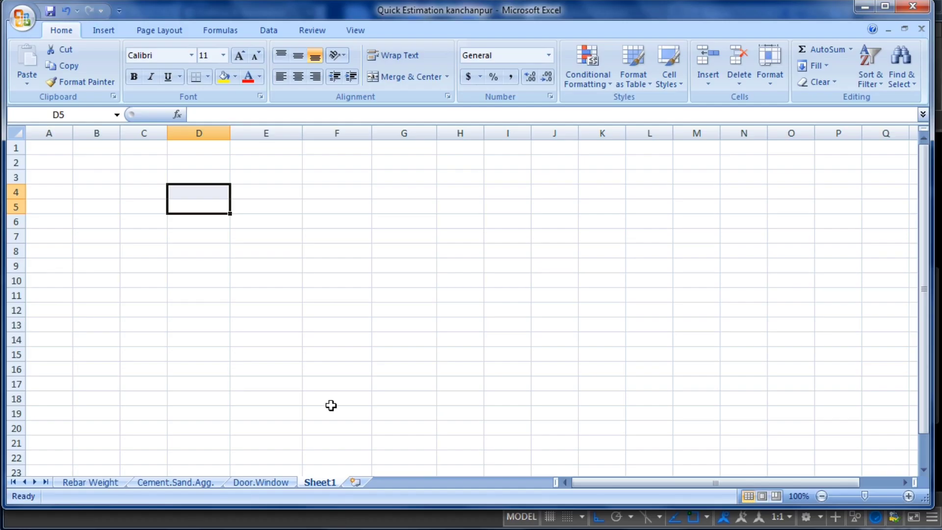
pyautogui.click(255, 263)
pyautogui.click(194, 181)
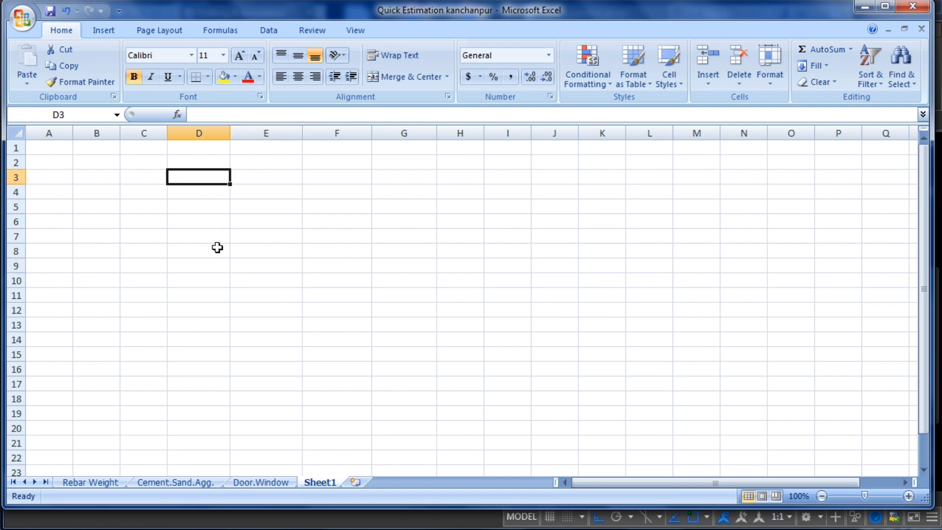
pyautogui.write('Estimation of Materials in Beam')
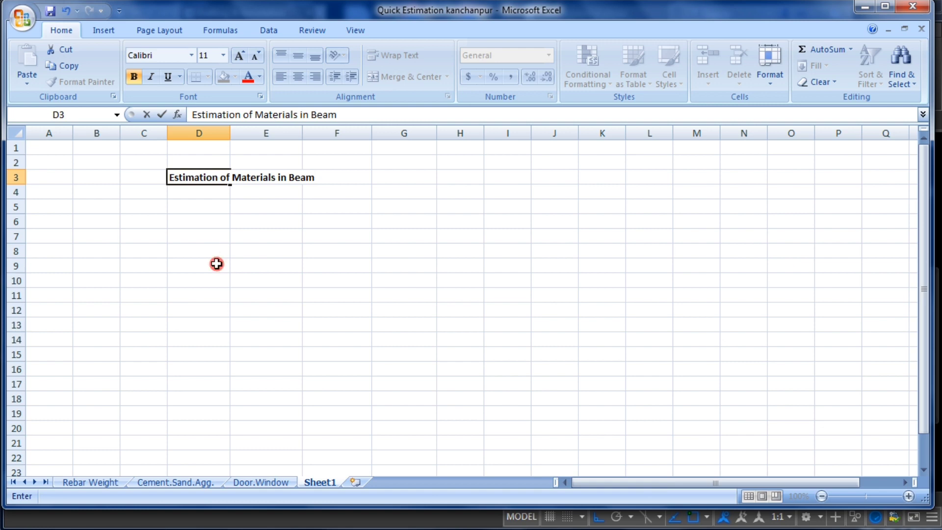
pyautogui.click(217, 264)
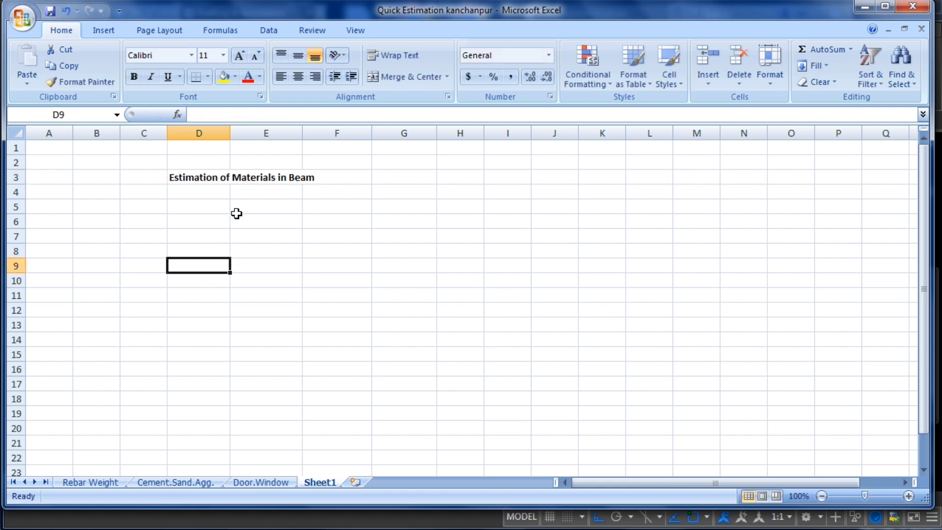
pyautogui.click(273, 181)
pyautogui.click(204, 204)
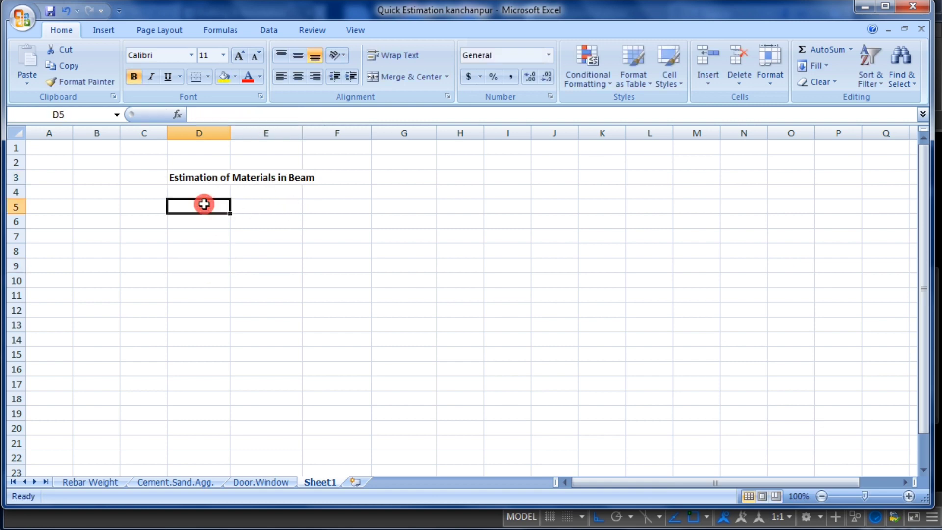
pyautogui.click(158, 208)
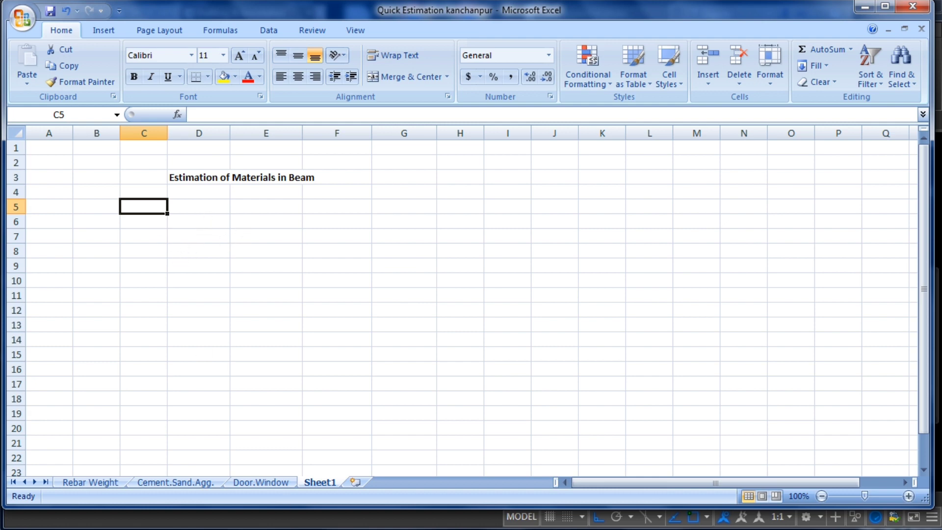
# Step: Switch to AutoCAD and examine the Foundation Beam Plan's beam spans and its overall horizontal and vertical dimensions
pyautogui.hotkey('alt', 'Tab')
pyautogui.scroll(-3, 379, 206)
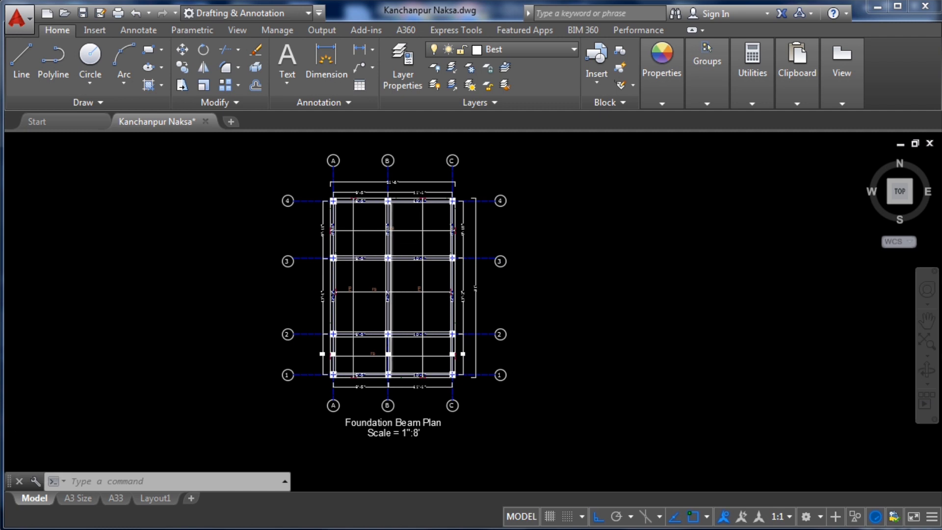
pyautogui.scroll(3, 378, 206)
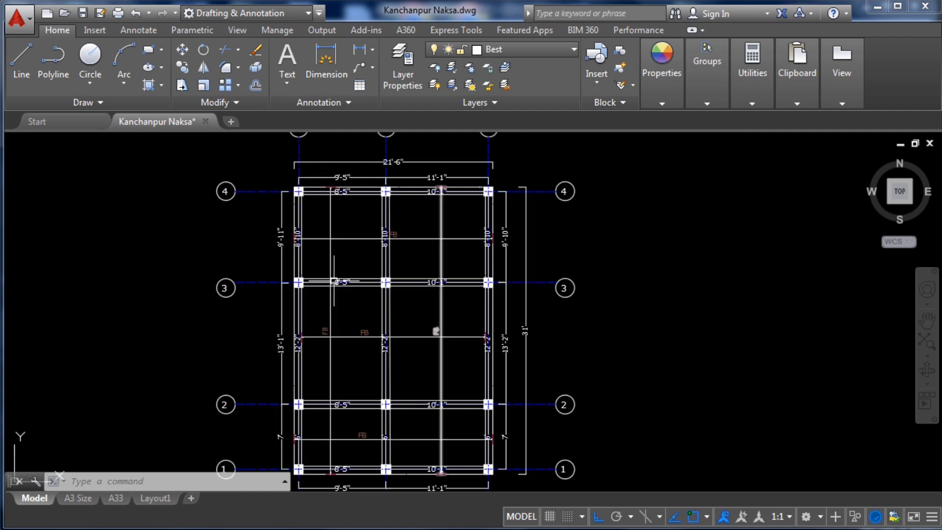
pyautogui.scroll(-2, 437, 339)
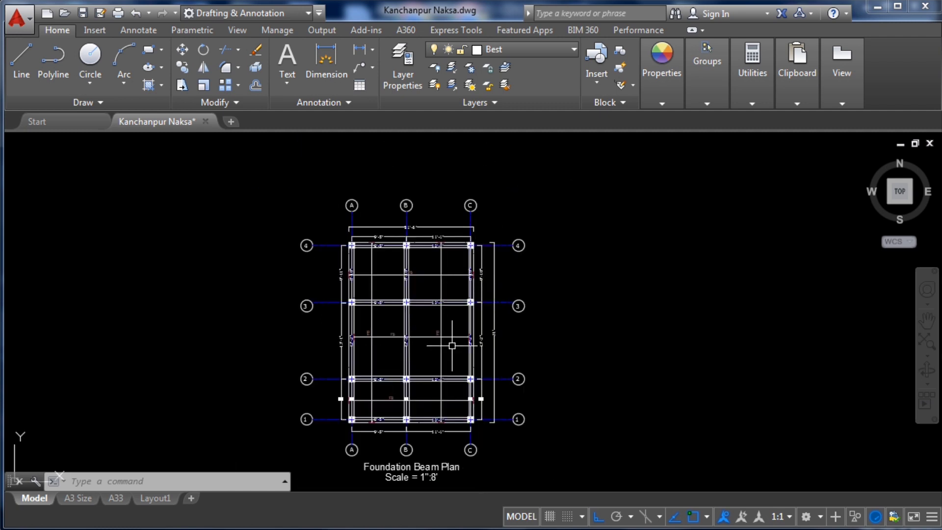
pyautogui.scroll(2, 389, 221)
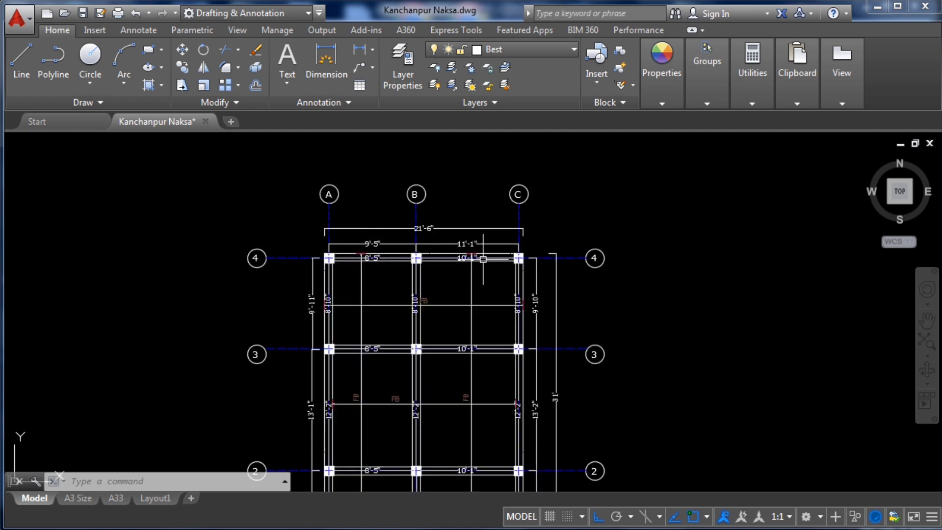
pyautogui.scroll(-2, 438, 238)
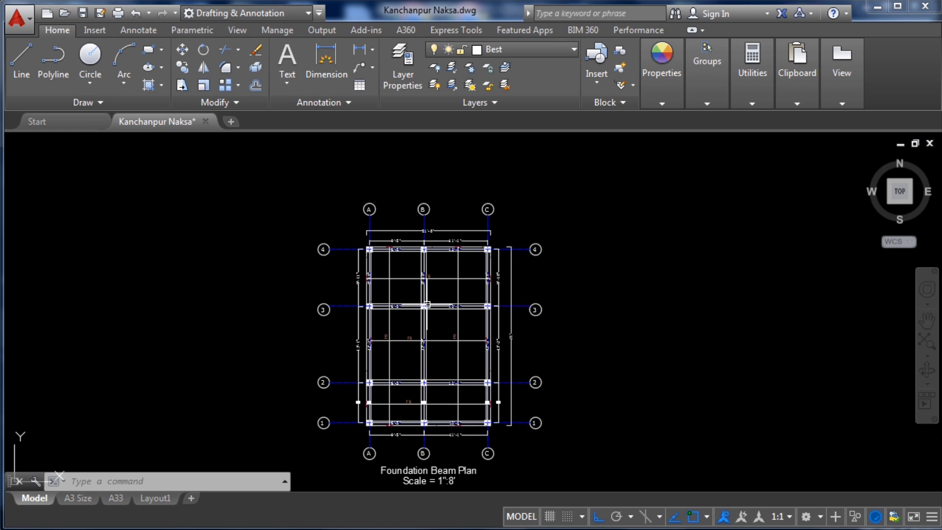
pyautogui.scroll(2, 449, 284)
pyautogui.scroll(-2, 448, 275)
pyautogui.scroll(4, 368, 211)
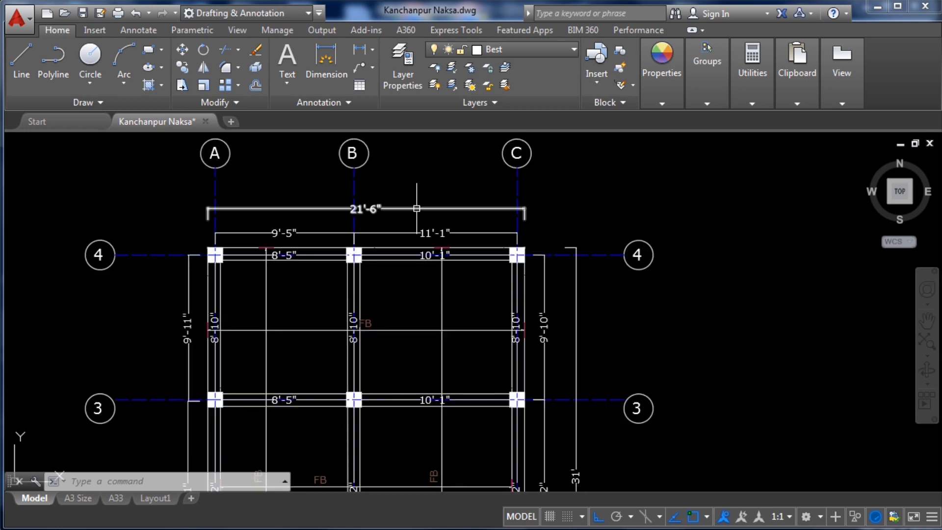
pyautogui.scroll(2, 369, 213)
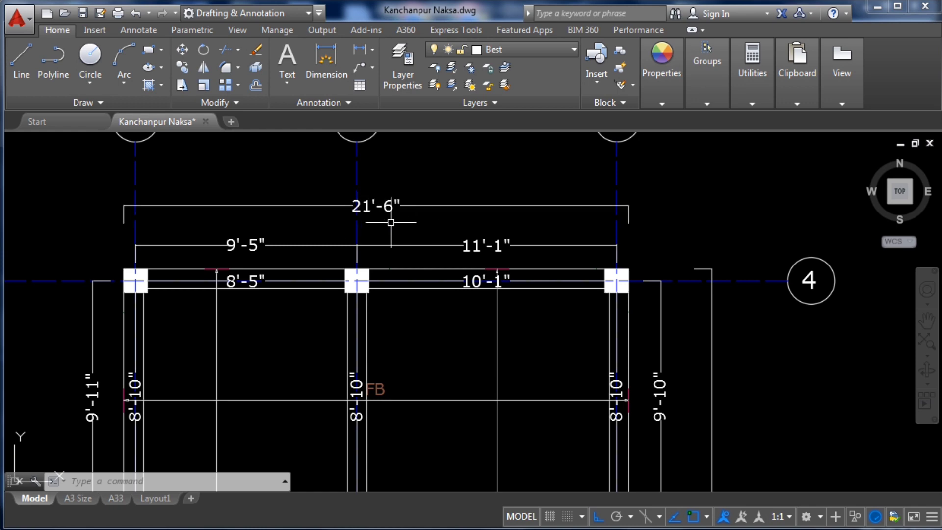
pyautogui.scroll(-2, 379, 217)
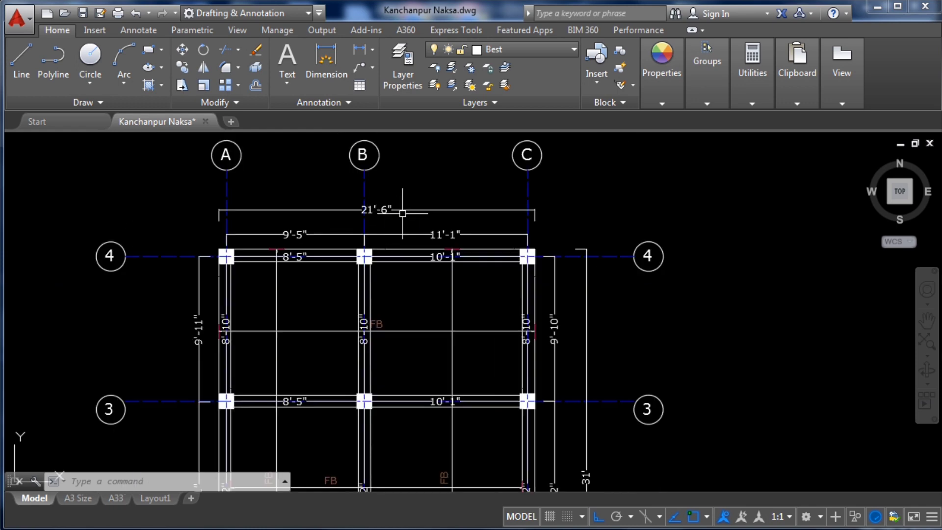
pyautogui.scroll(-2, 400, 191)
pyautogui.scroll(2, 510, 363)
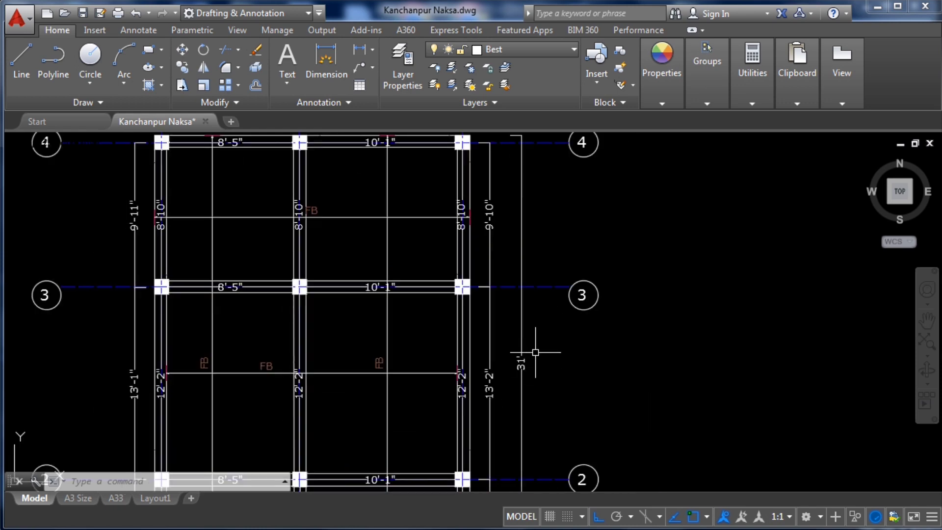
pyautogui.scroll(-2, 526, 326)
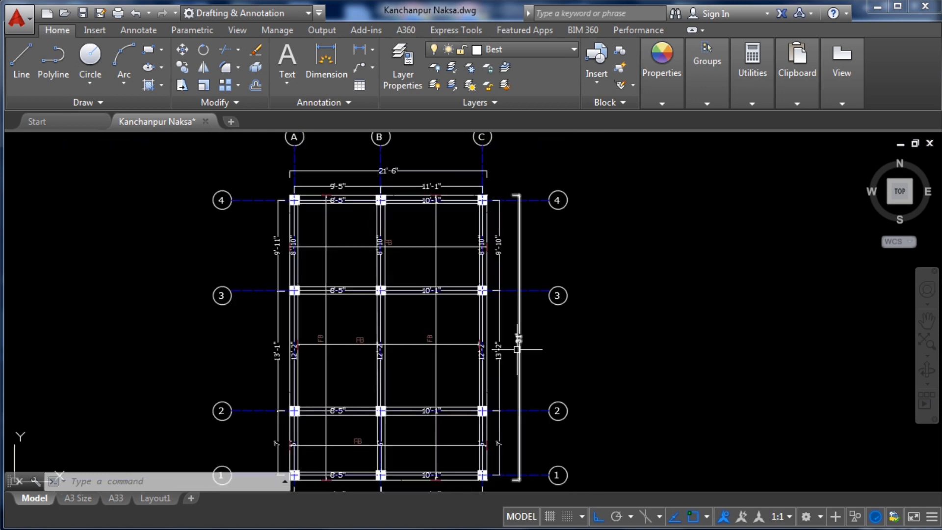
pyautogui.scroll(2, 542, 335)
pyautogui.scroll(-4, 530, 358)
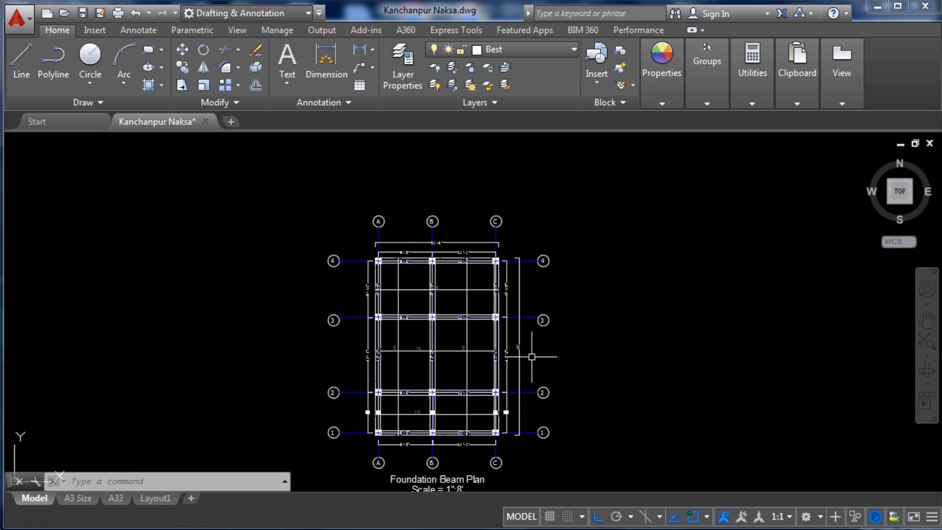
pyautogui.scroll(2, 448, 289)
# Step: Switch back to Excel, select cell D5 below the heading and make column D slightly narrower
pyautogui.hotkey('alt', 'Tab')
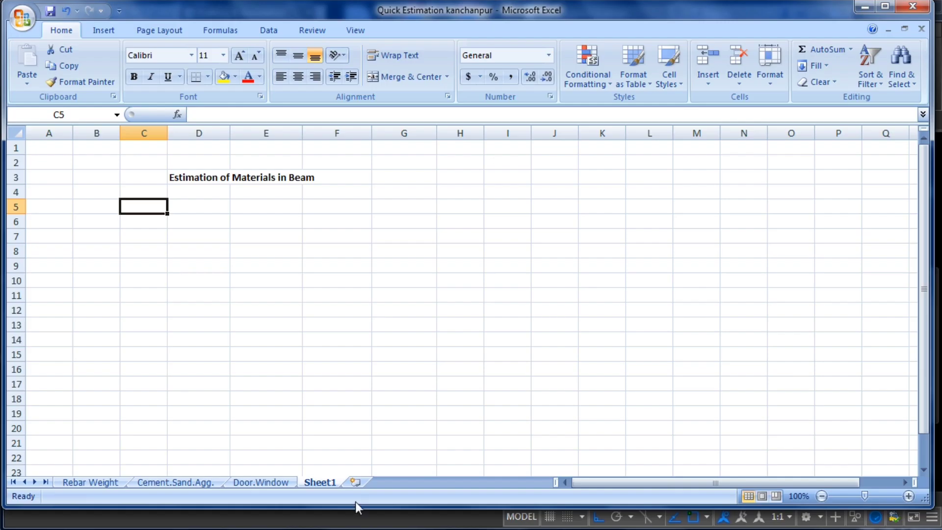
pyautogui.click(207, 248)
pyautogui.click(221, 207)
pyautogui.click(383, 224)
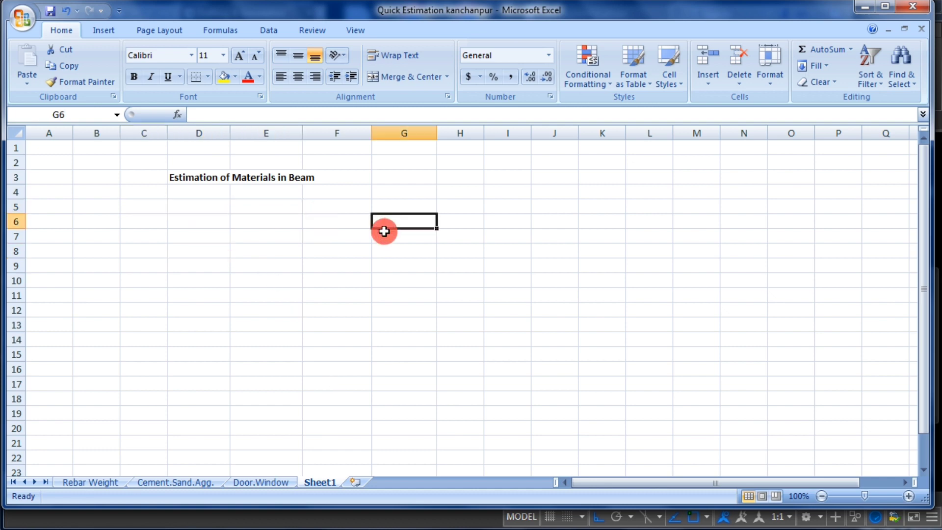
pyautogui.click(361, 297)
pyautogui.click(164, 208)
pyautogui.click(194, 206)
pyautogui.moveTo(230, 133)
pyautogui.mouseDown()
pyautogui.moveTo(201, 133)
pyautogui.moveTo(226, 133)
pyautogui.mouseUp()
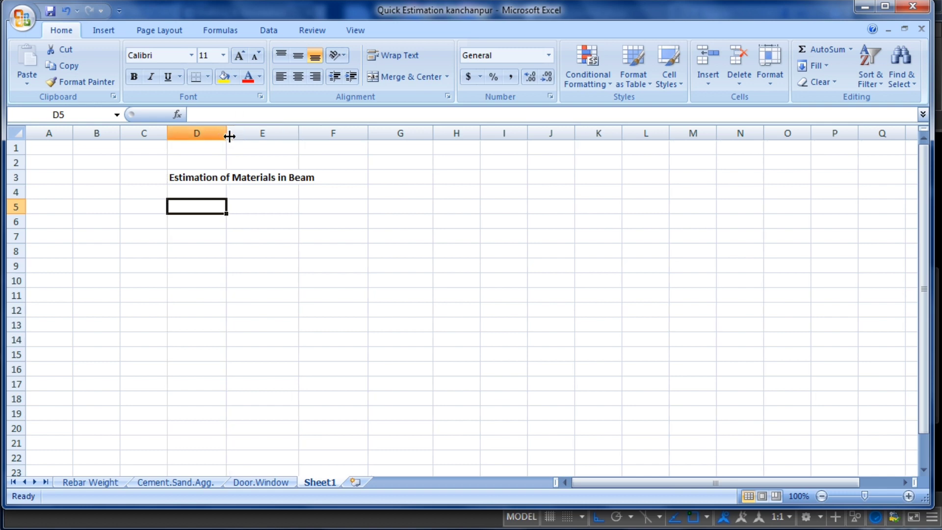
# Step: Enter the column headings "S.N" in cell C5 and "Discription" in cell D5
pyautogui.click(256, 226)
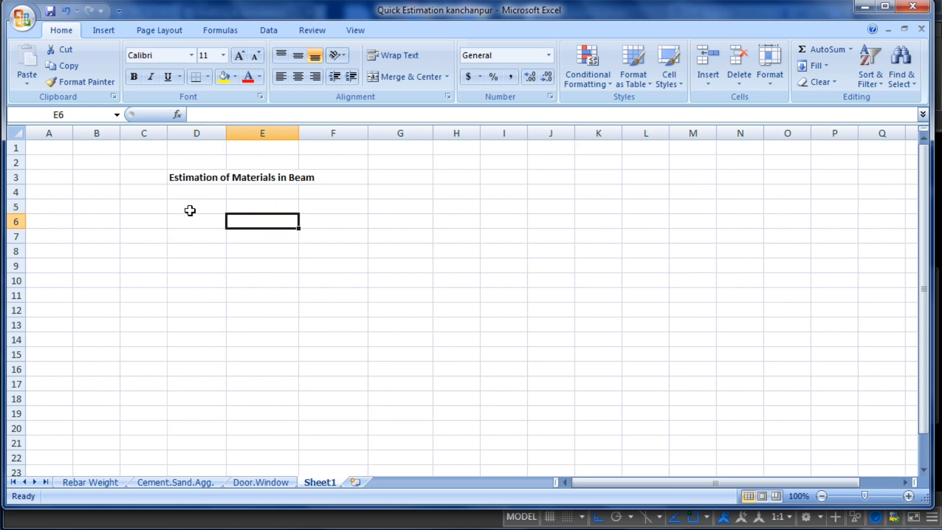
pyautogui.click(155, 210)
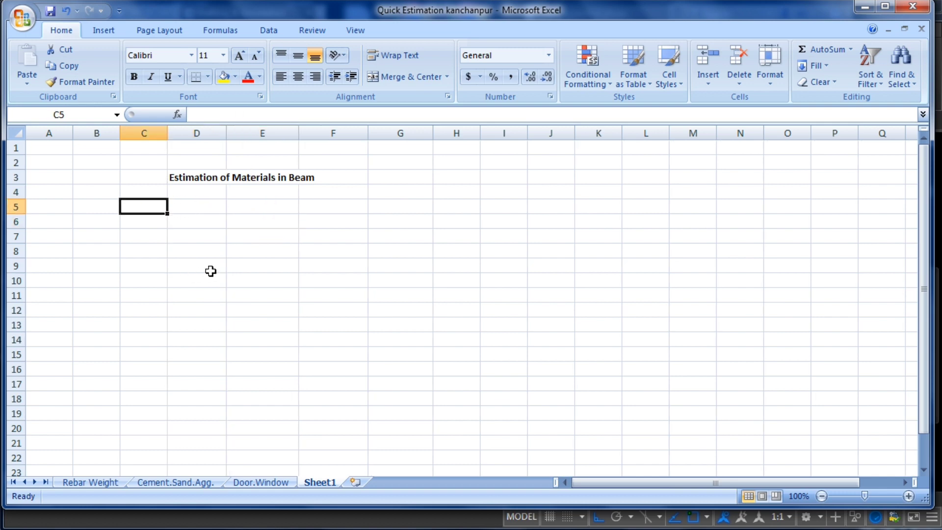
pyautogui.write('S.N')
pyautogui.click(176, 304)
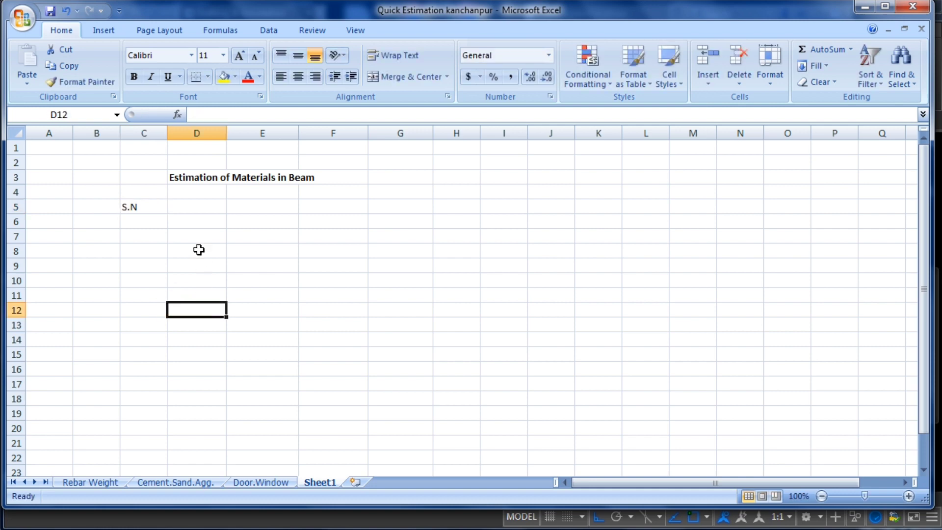
pyautogui.click(196, 216)
pyautogui.click(197, 207)
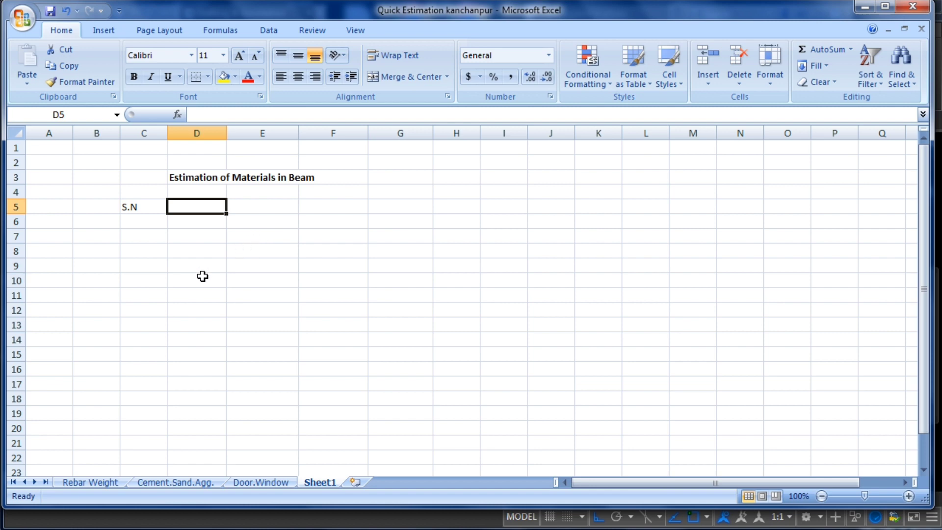
pyautogui.write('Discri')
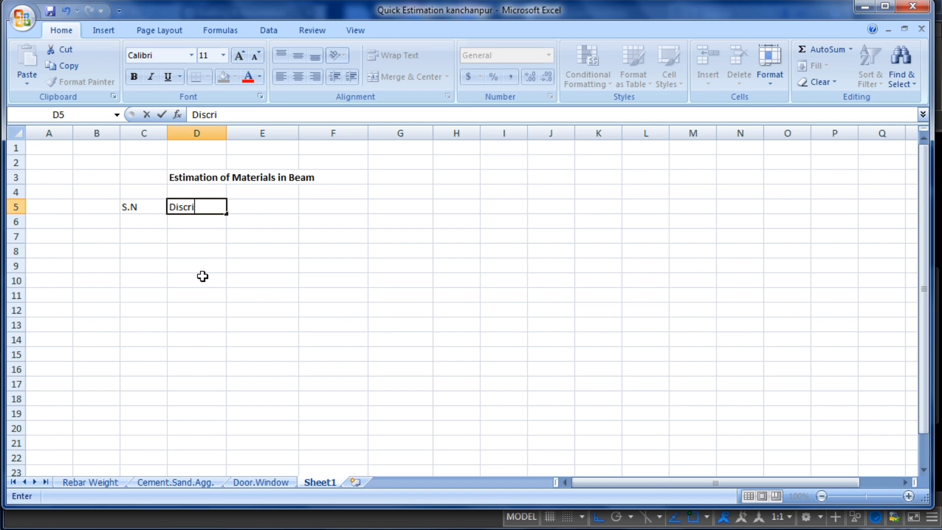
pyautogui.write('ption')
pyautogui.click(203, 276)
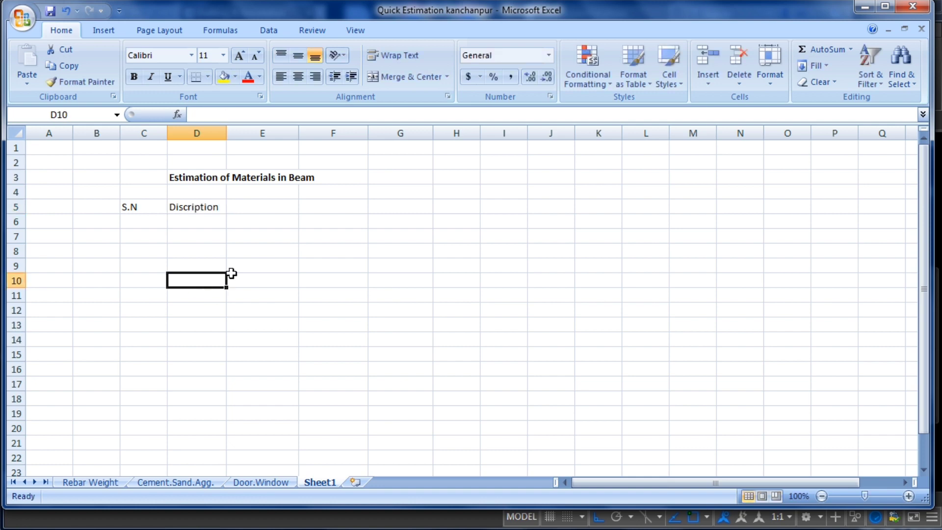
# Step: Enter the column heading "Length" in cell E5 and widen column D
pyautogui.click(244, 214)
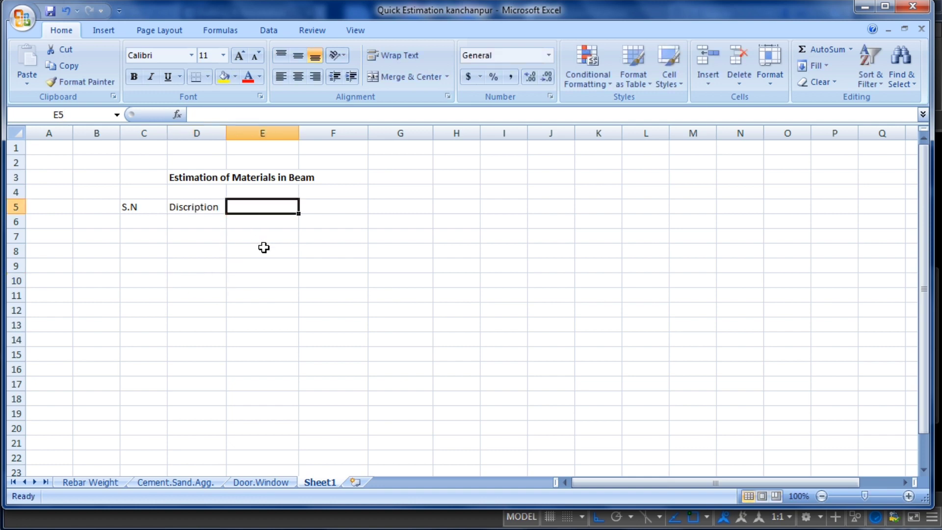
pyautogui.write('Length')
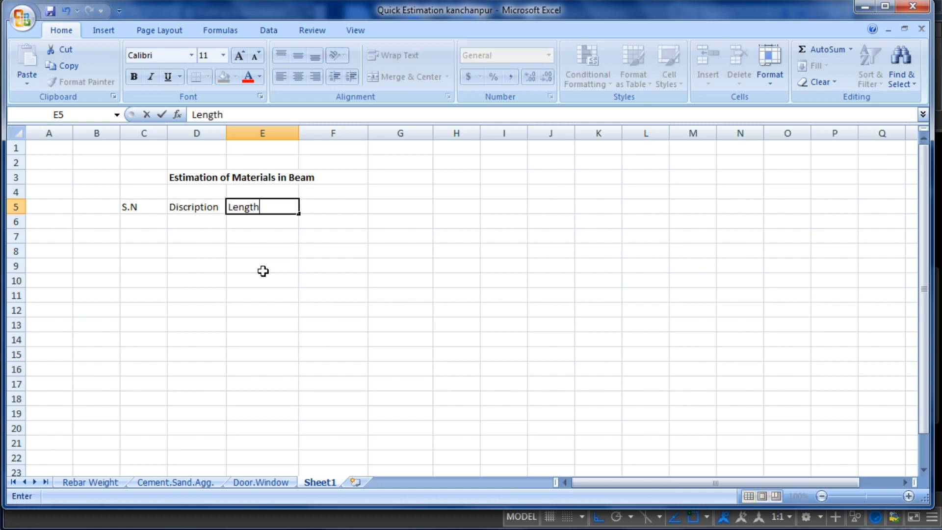
pyautogui.click(263, 272)
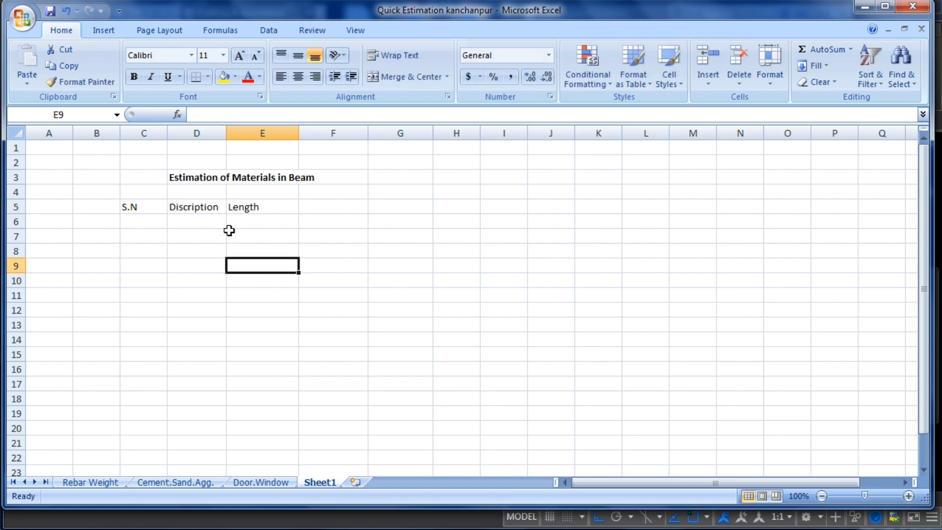
pyautogui.click(221, 216)
pyautogui.click(212, 205)
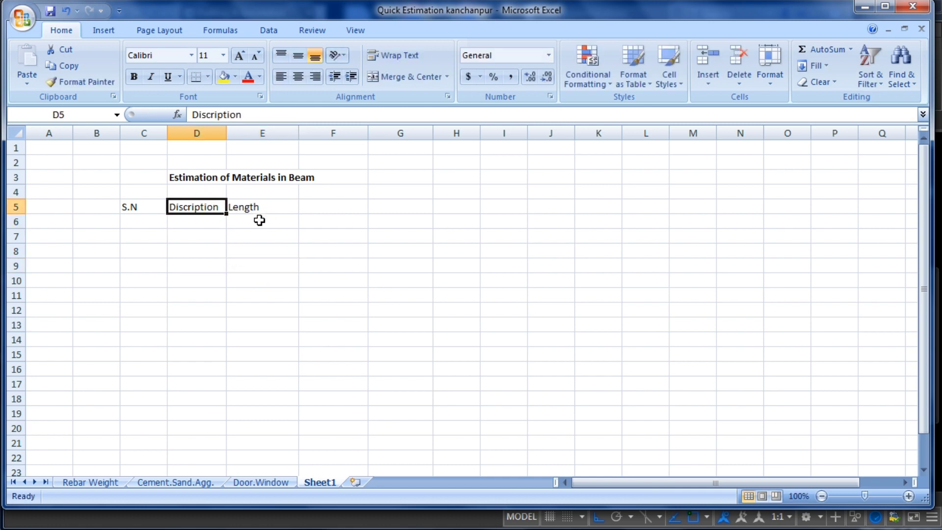
pyautogui.moveTo(226, 133); pyautogui.dragTo(257, 134)
pyautogui.click(325, 234)
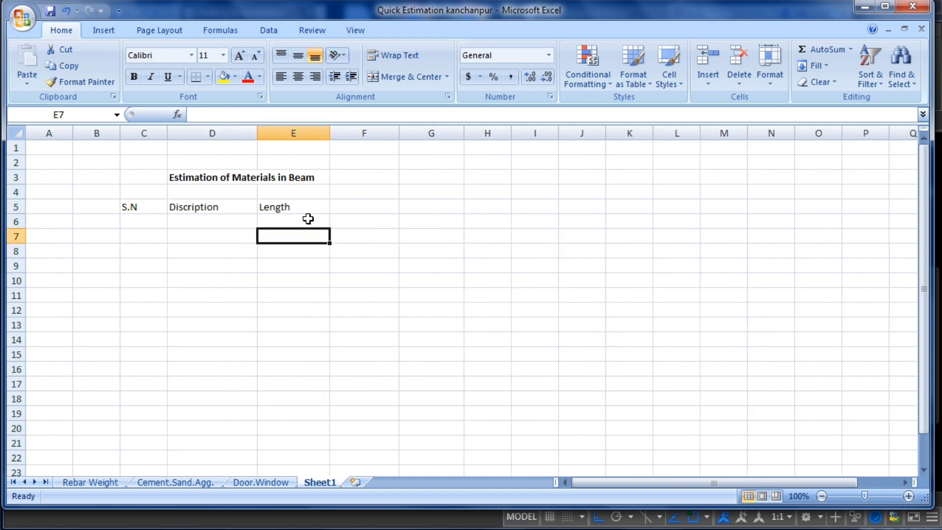
# Step: Enter the column headings "Width" in cell F5 and "Depth" in cell G5
pyautogui.click(300, 205)
pyautogui.click(347, 210)
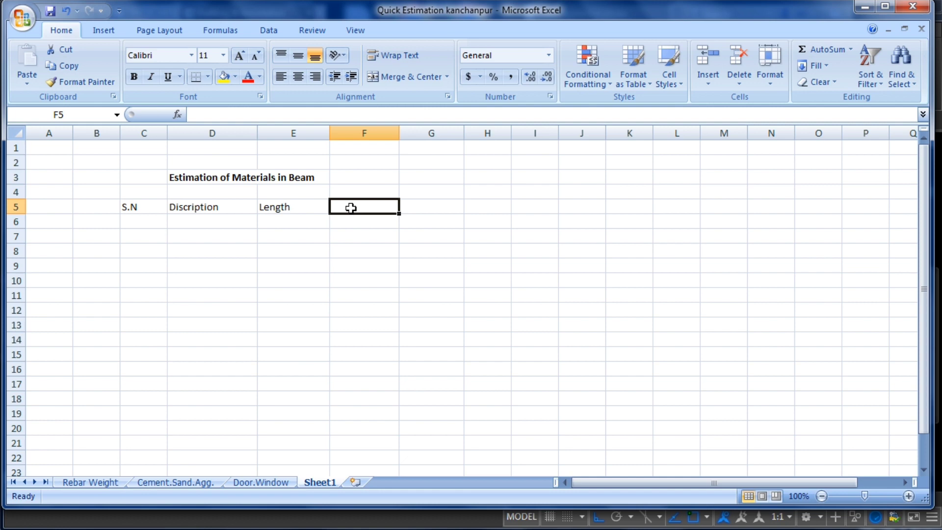
pyautogui.write('Width')
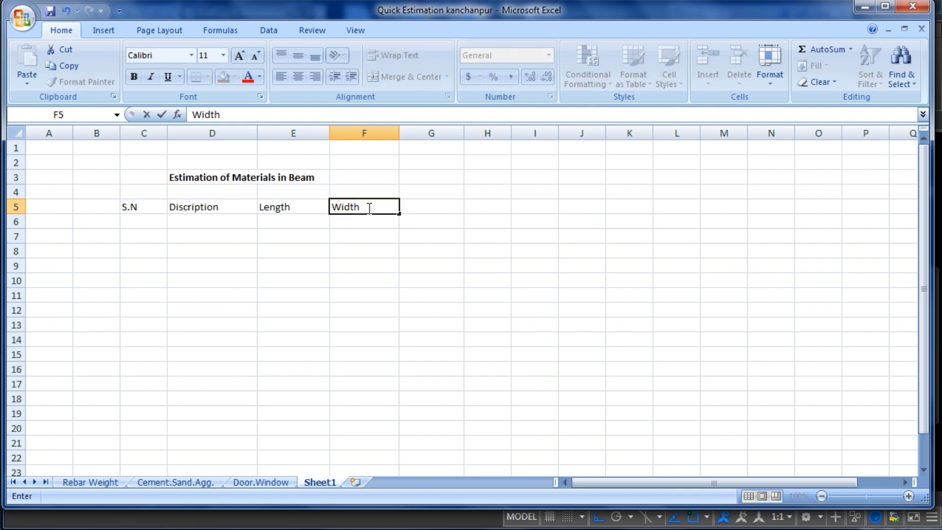
pyautogui.click(416, 203)
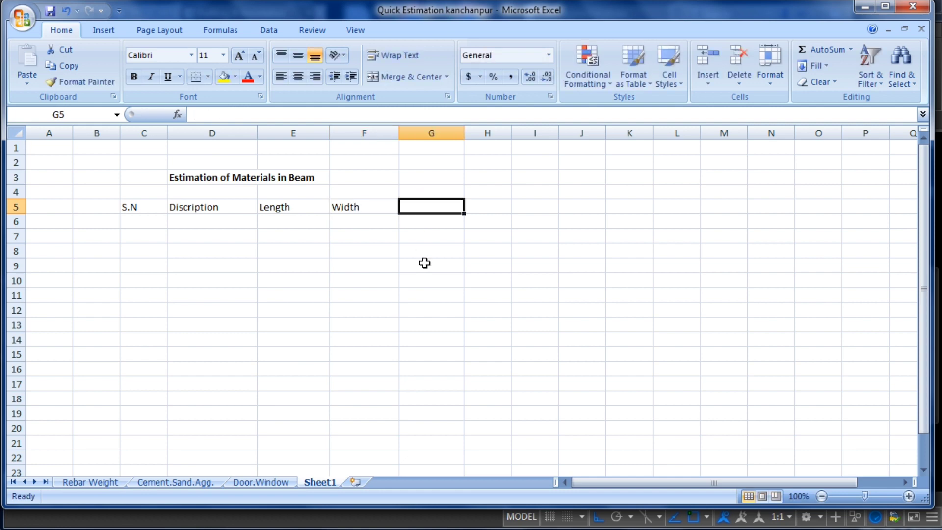
pyautogui.write('Depth')
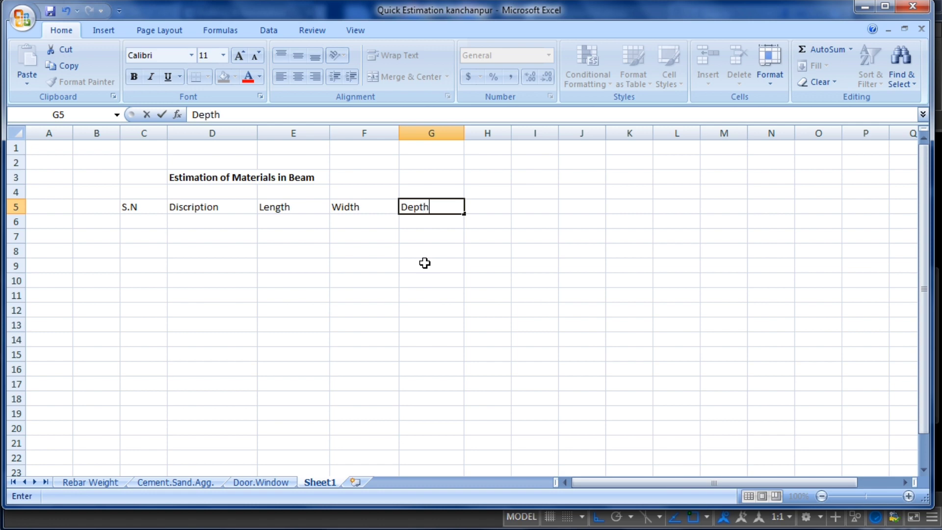
pyautogui.click(425, 263)
# Step: Enter the column heading "Quantity" in cell H5 and slightly widen column H
pyautogui.click(488, 209)
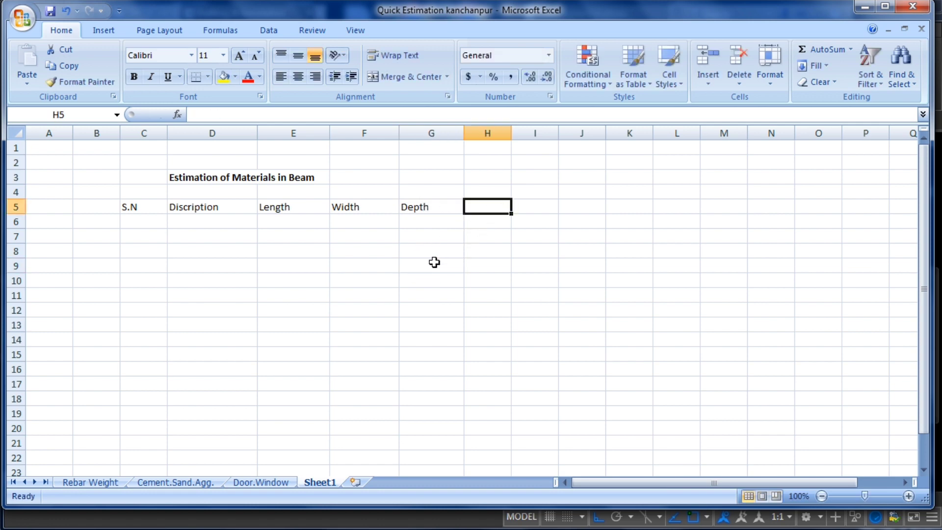
pyautogui.write('Quanti')
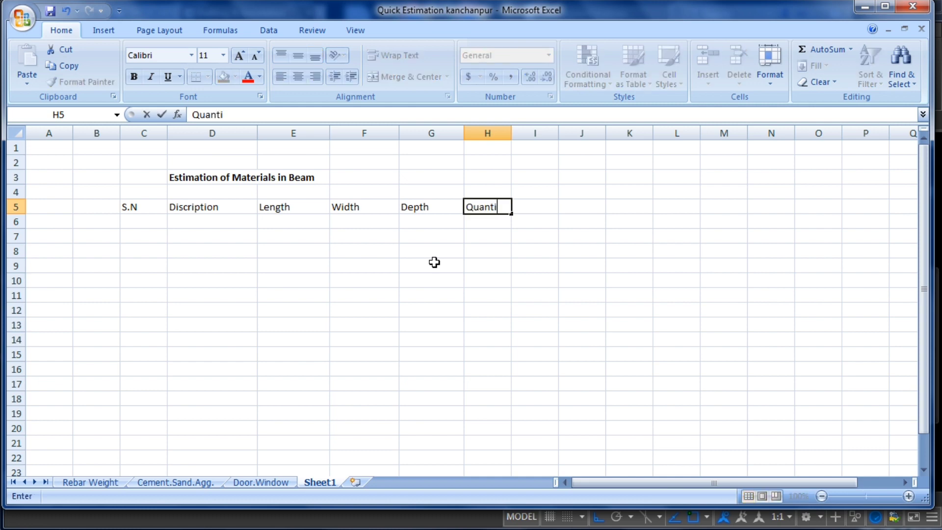
pyautogui.write('ty')
pyautogui.click(435, 263)
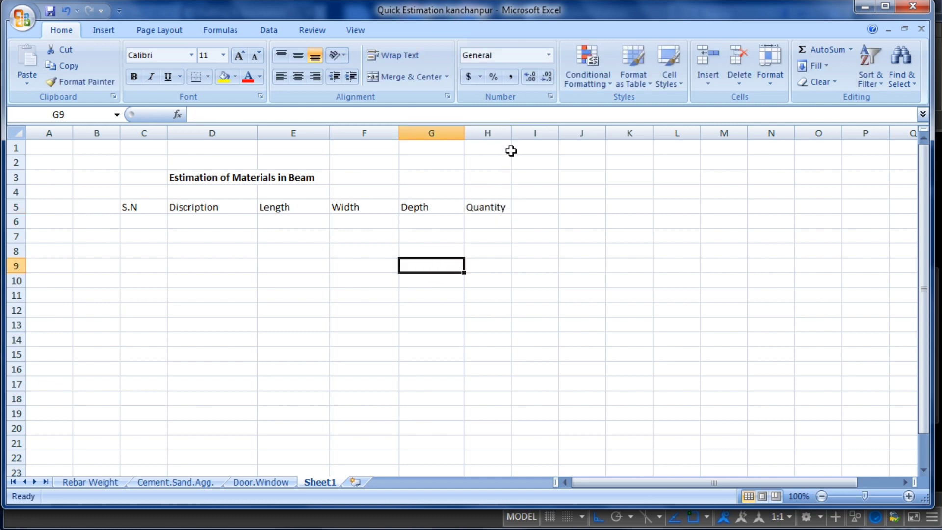
pyautogui.moveTo(511, 134); pyautogui.dragTo(519, 141)
# Step: Enter the column heading "Volume" in cell I5 and slightly widen column I
pyautogui.click(529, 203)
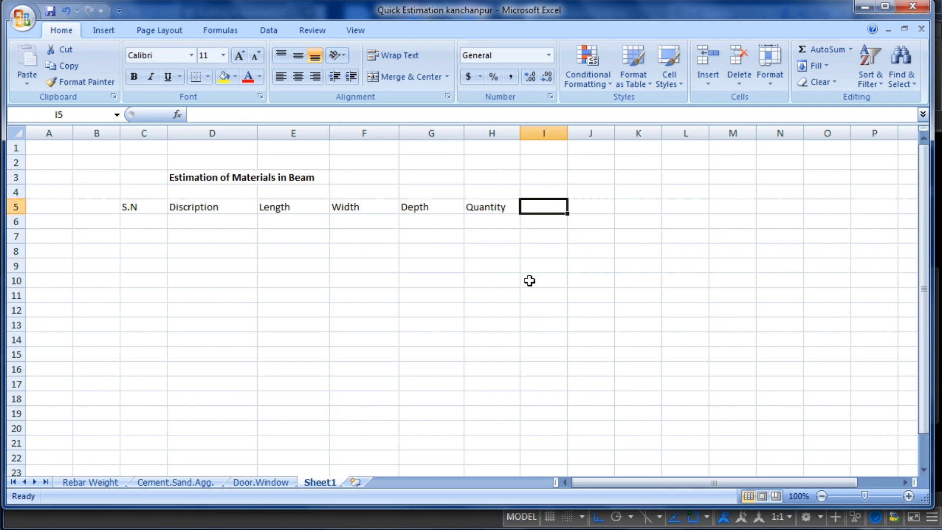
pyautogui.write('Volume')
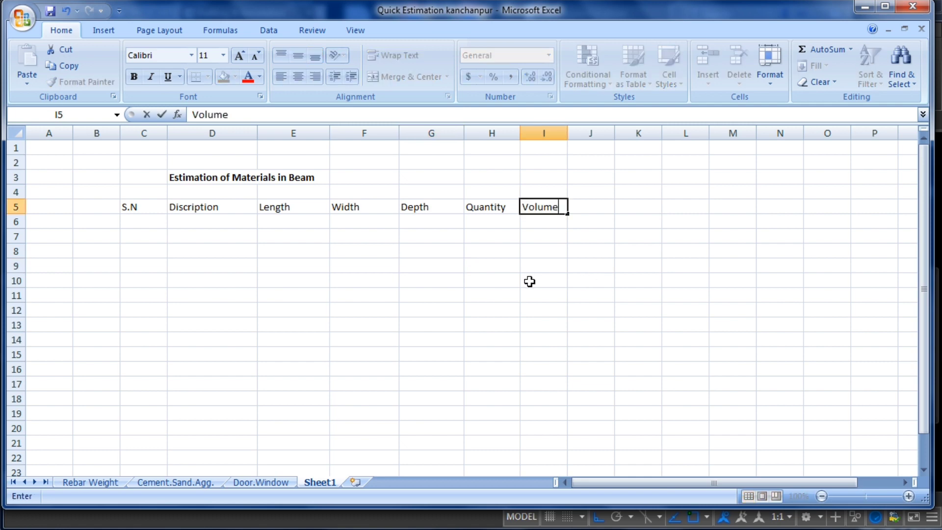
pyautogui.click(530, 281)
pyautogui.moveTo(567, 133); pyautogui.dragTo(583, 143)
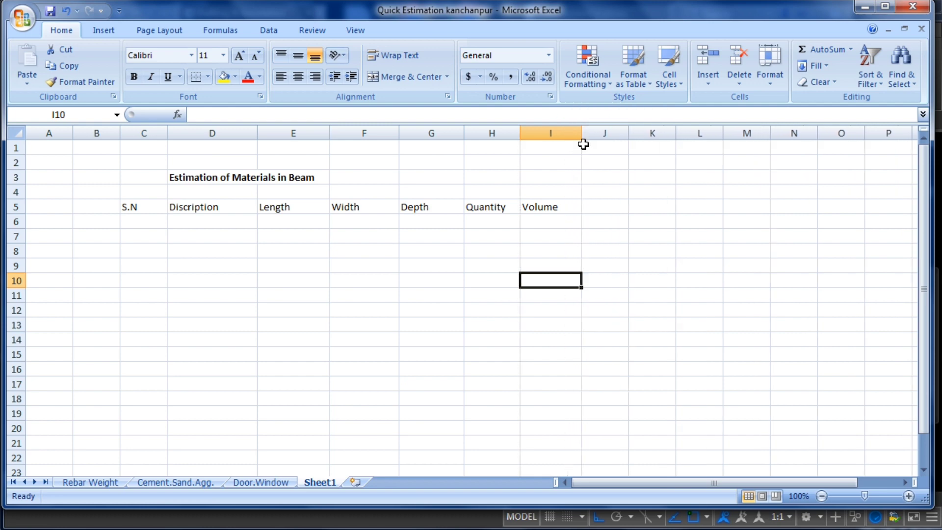
# Step: Review the column headings in row 5 one by one, from S.N across to Volume
pyautogui.click(572, 204)
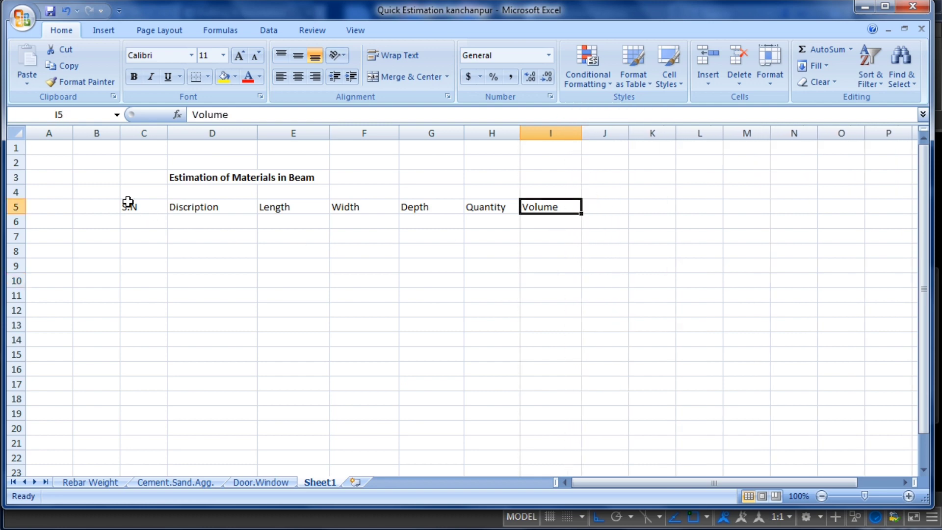
pyautogui.click(143, 206)
pyautogui.click(214, 206)
pyautogui.click(287, 208)
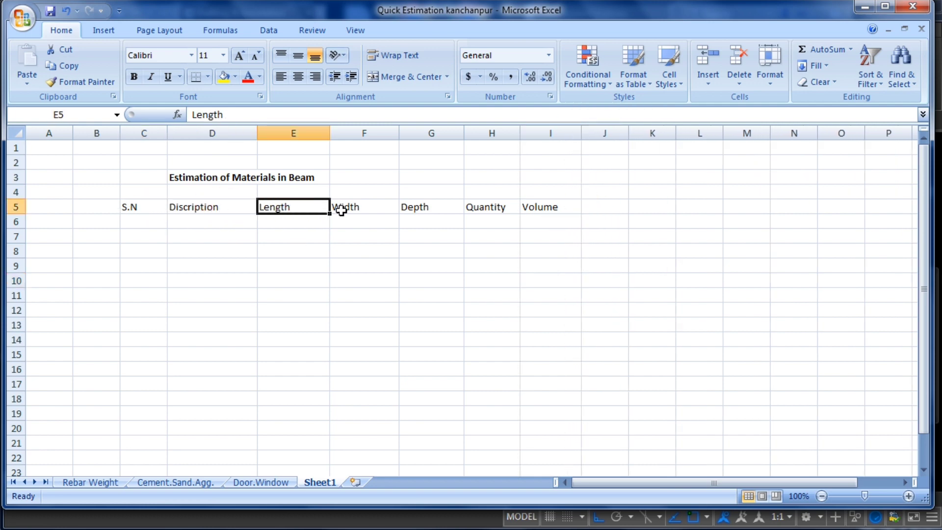
pyautogui.click(344, 211)
pyautogui.click(436, 210)
pyautogui.click(485, 212)
pyautogui.click(549, 214)
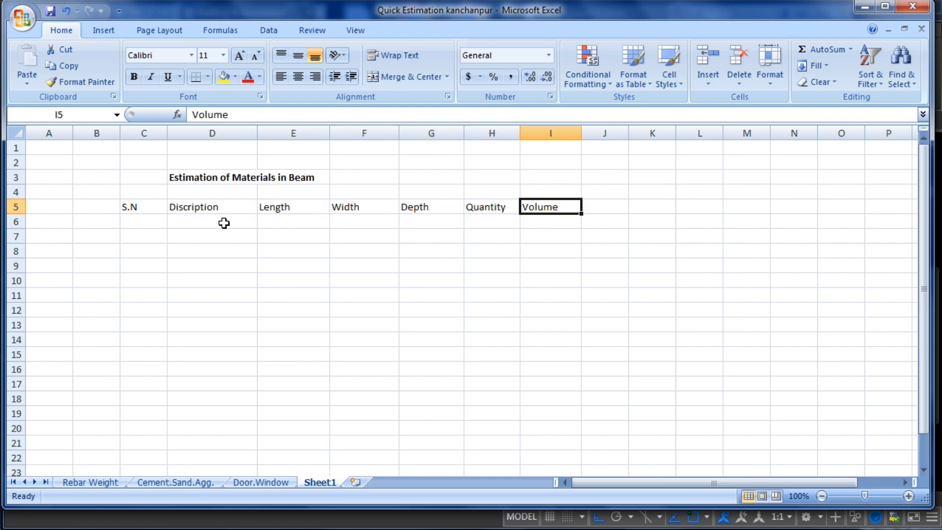
# Step: Enter serial number 1 in C6 and the description "Long Beam" in D6, and select the row's Length cell E6
pyautogui.click(149, 224)
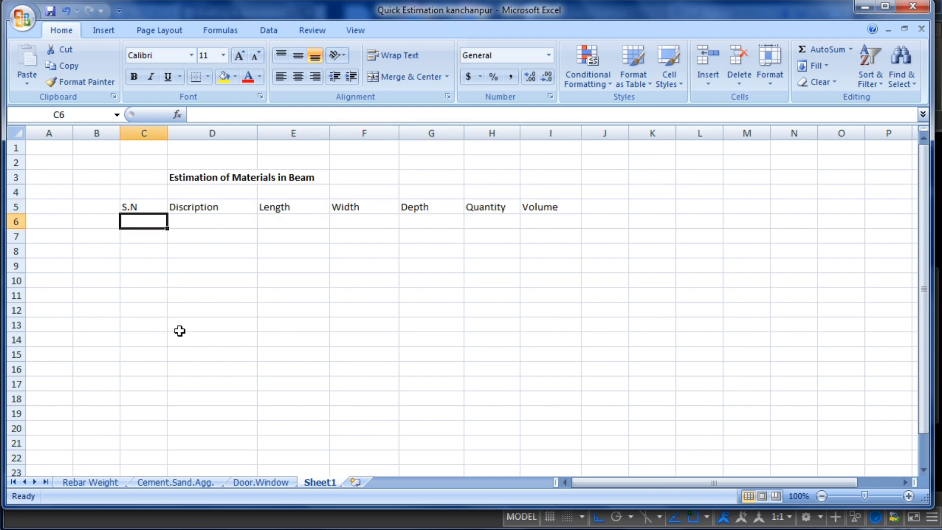
pyautogui.write('1.')
pyautogui.press('Tab')
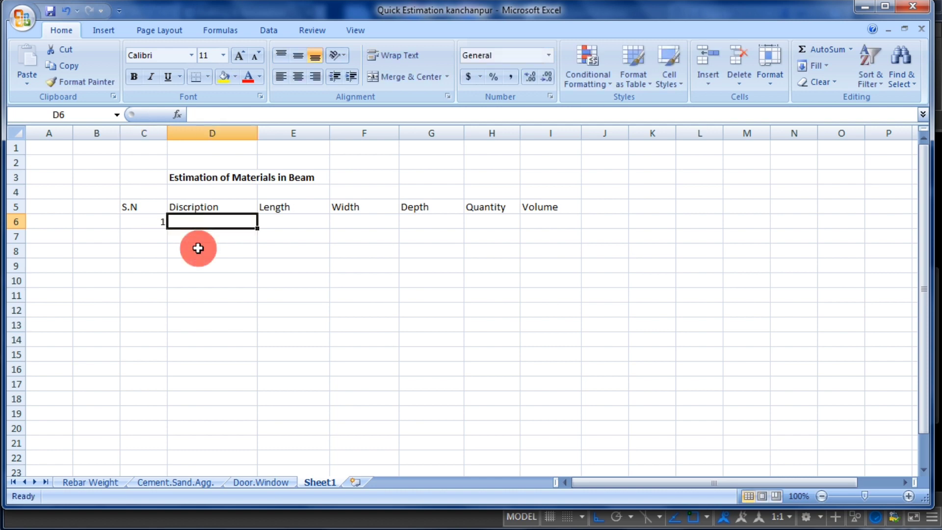
pyautogui.write('Long Beam')
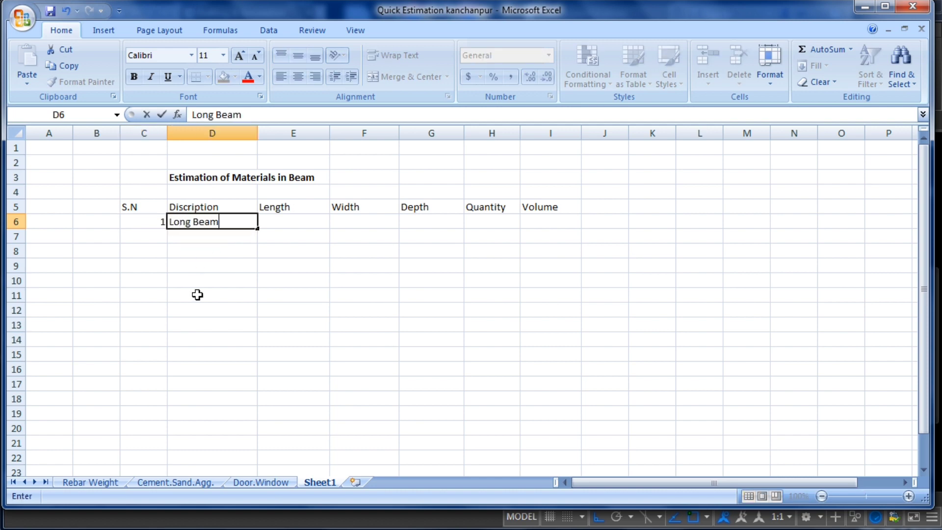
pyautogui.click(198, 294)
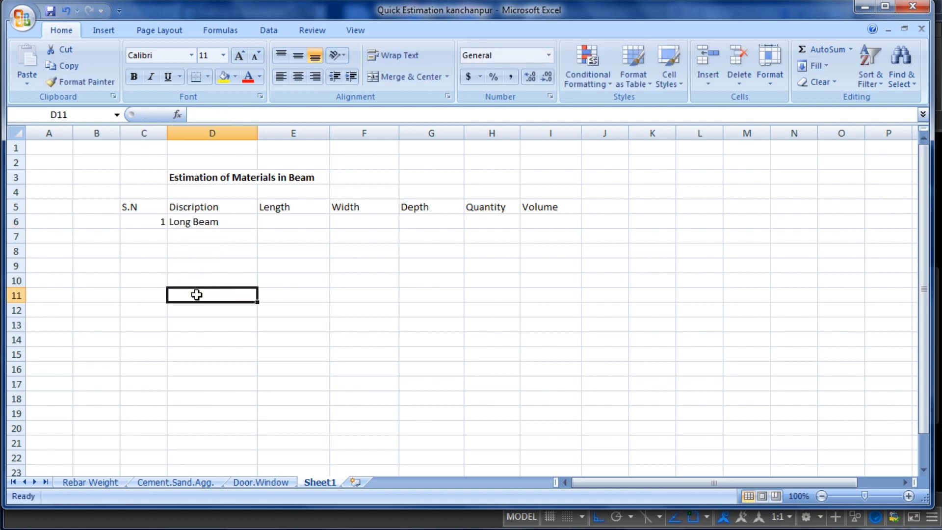
pyautogui.click(195, 234)
pyautogui.click(266, 222)
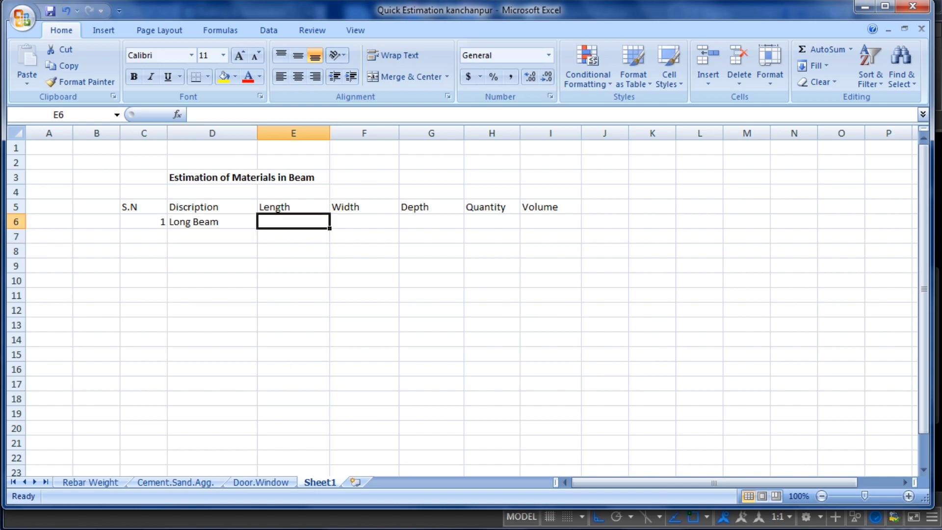
# Step: Switch to AutoCAD and examine the Foundation Beam Plan's long beams and their vertical dimensions along grids 1 to 4
pyautogui.hotkey('alt', 'Tab')
pyautogui.scroll(-2, 579, 243)
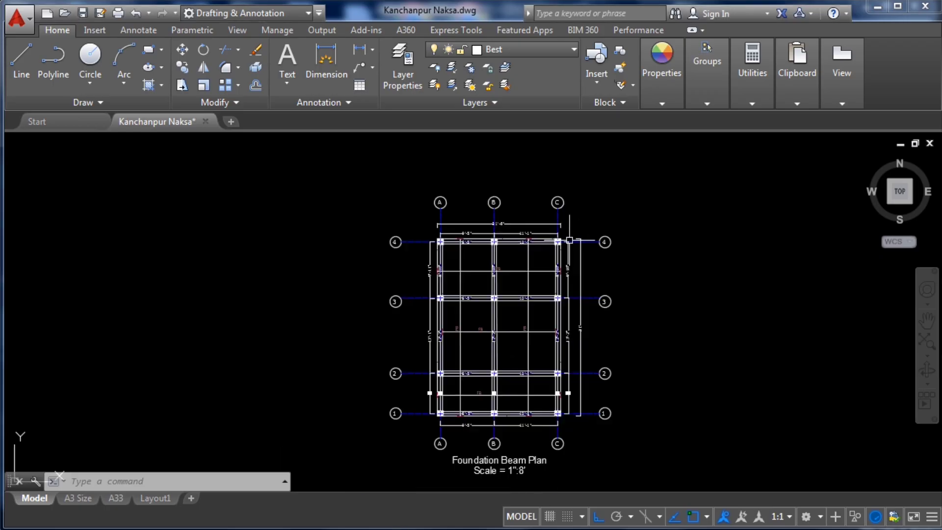
pyautogui.scroll(5, 591, 353)
pyautogui.scroll(2, 560, 279)
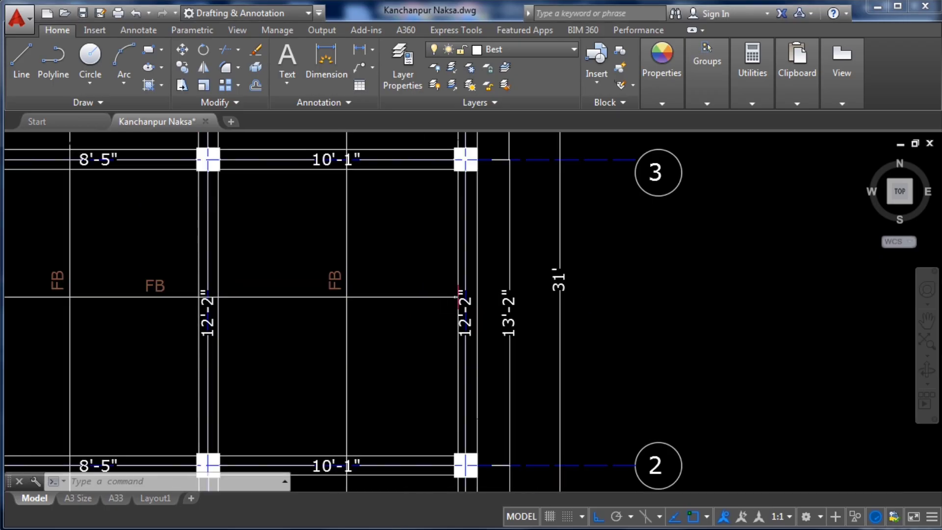
pyautogui.scroll(-4, 547, 302)
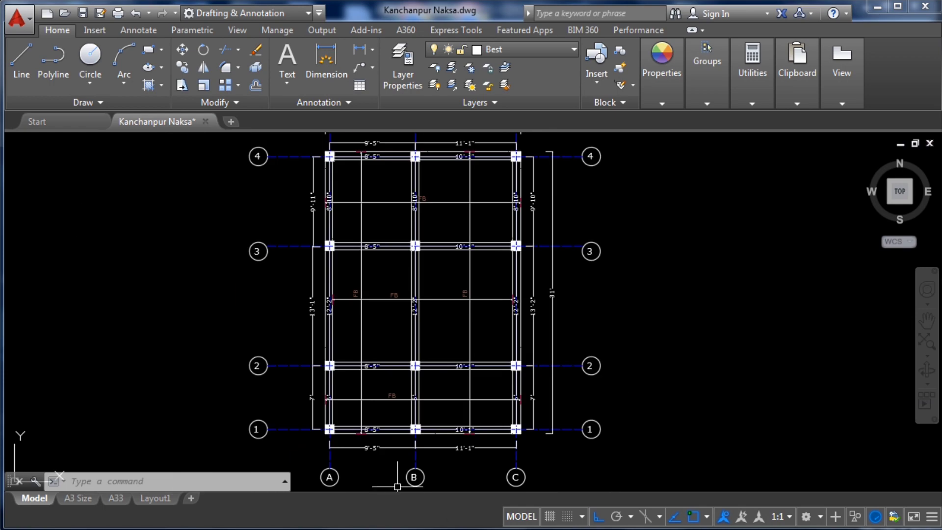
# Step: Switch back to Excel and extend the Length heading in cell E5 to "Length (m)"
pyautogui.hotkey('alt', 'Tab')
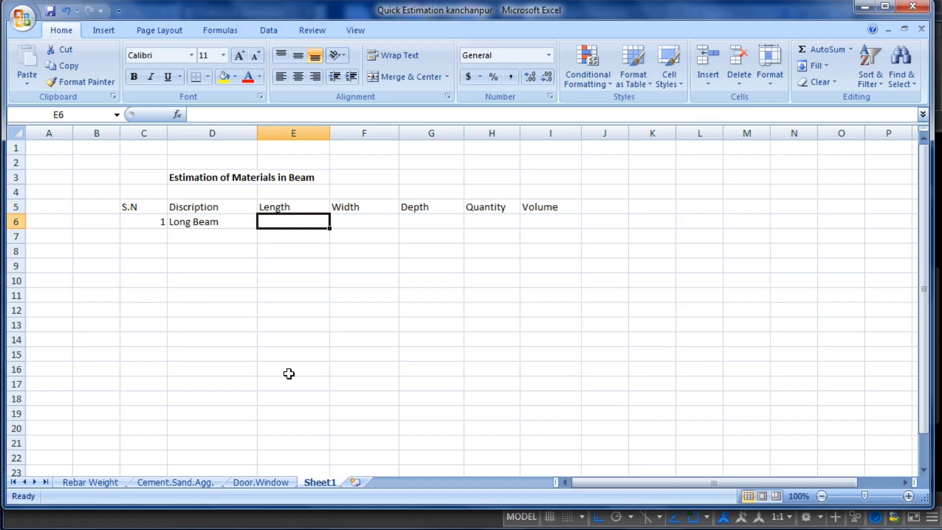
pyautogui.doubleClick(302, 209)
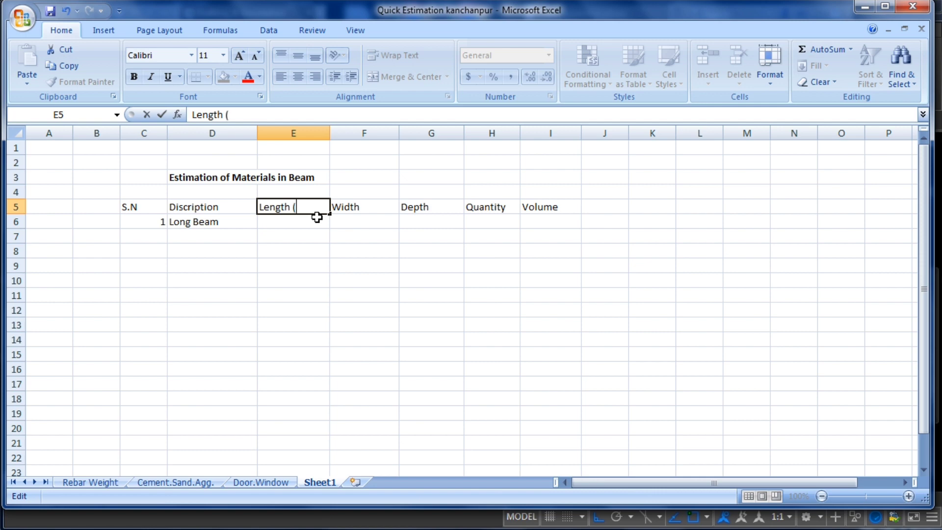
pyautogui.click(316, 257)
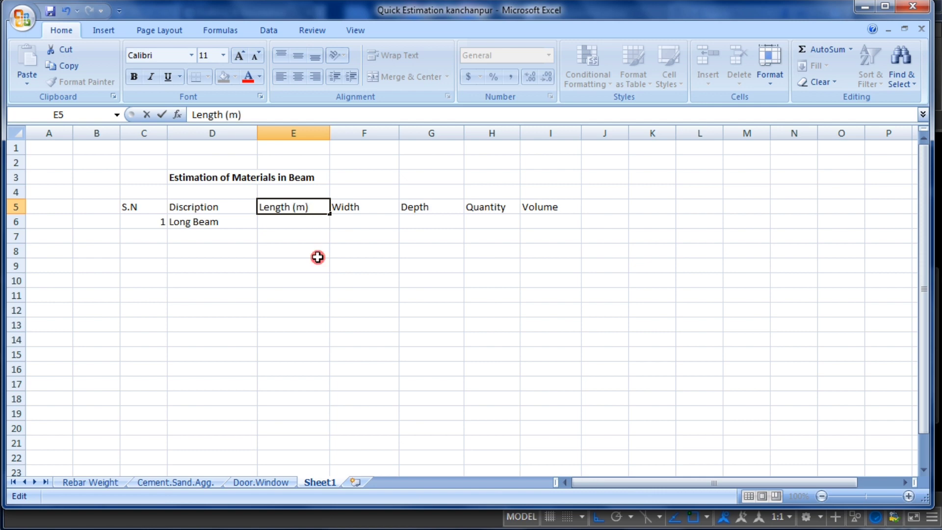
# Step: Extend the headings in F5 and G5 to "Width (m)" and "Depth (m)"
pyautogui.click(348, 208)
pyautogui.doubleClick(365, 208)
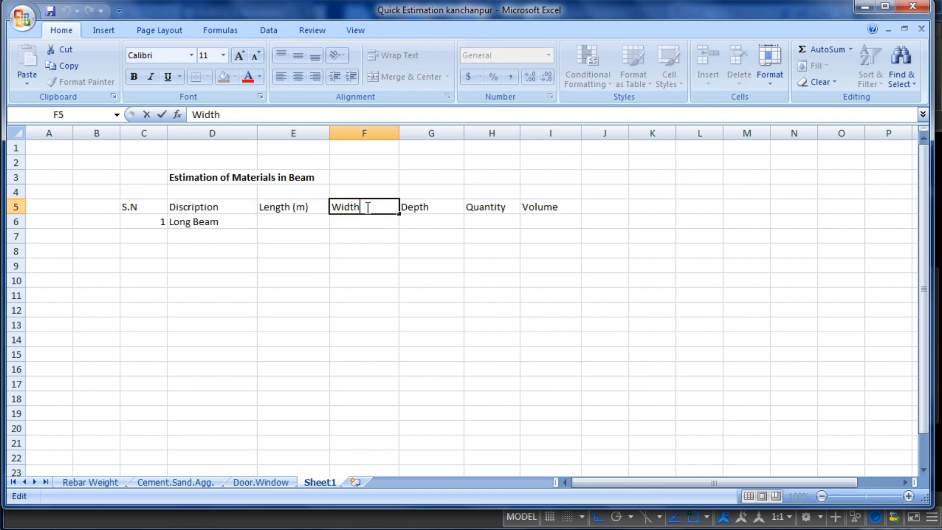
pyautogui.write('(m')
pyautogui.write(')')
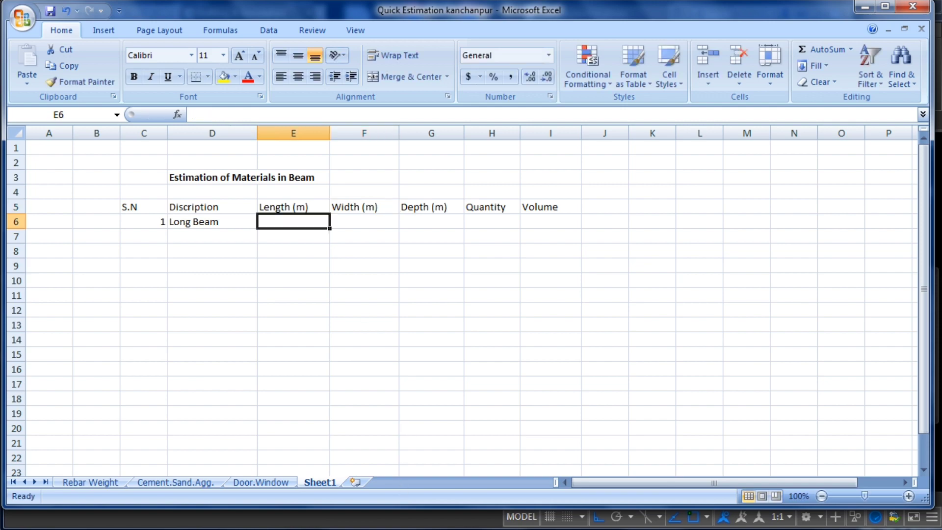
# Step: Check the overall beam length in the AutoCAD plan and enter =31/3.28 as the Long Beam's length in Excel cell E6
pyautogui.hotkey('alt', 'Tab')
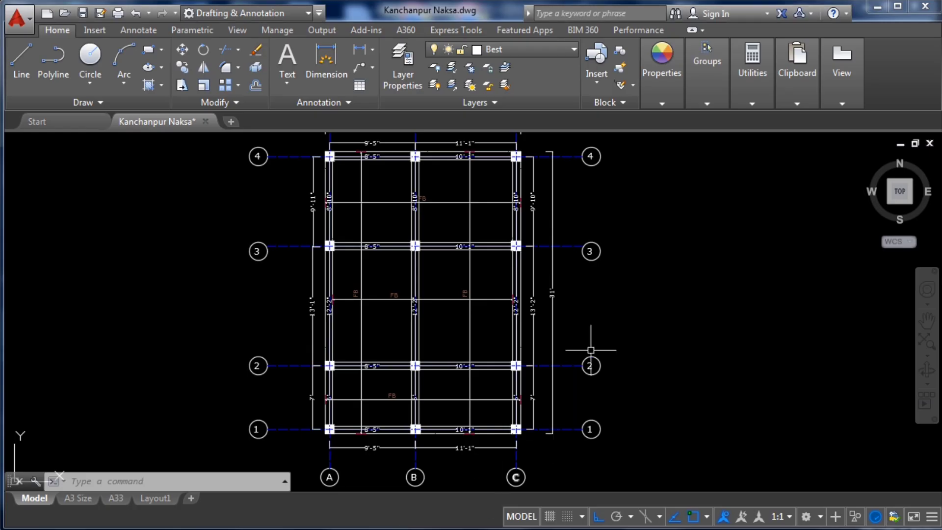
pyautogui.scroll(5, 539, 312)
pyautogui.scroll(-5, 539, 313)
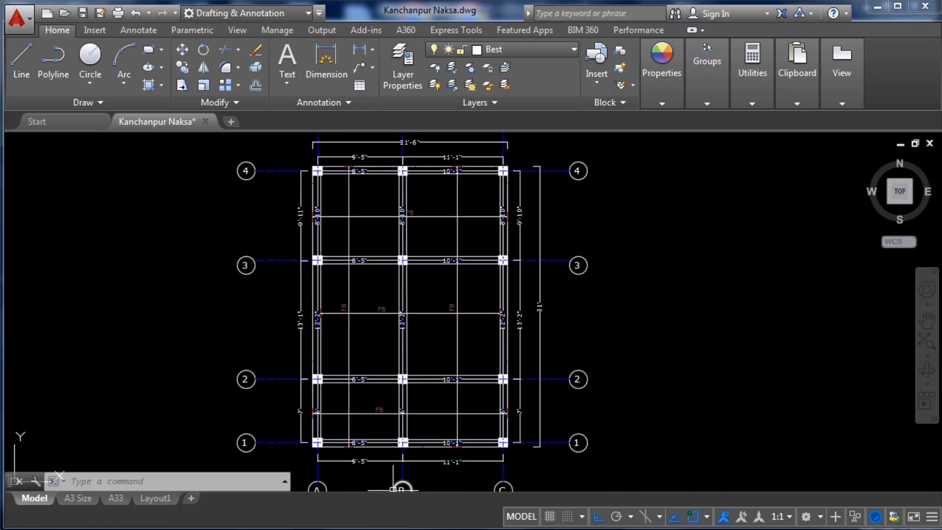
pyautogui.hotkey('alt', 'Tab')
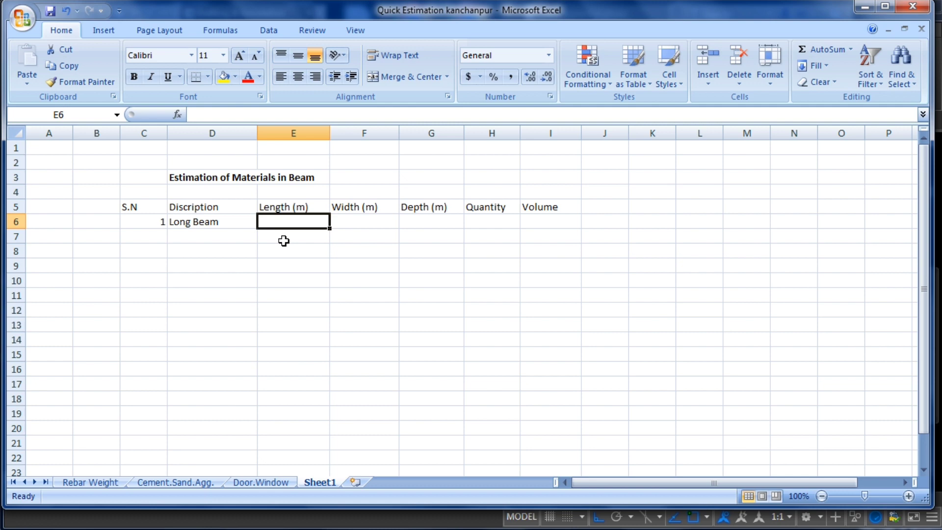
pyautogui.write('=31/3.28')
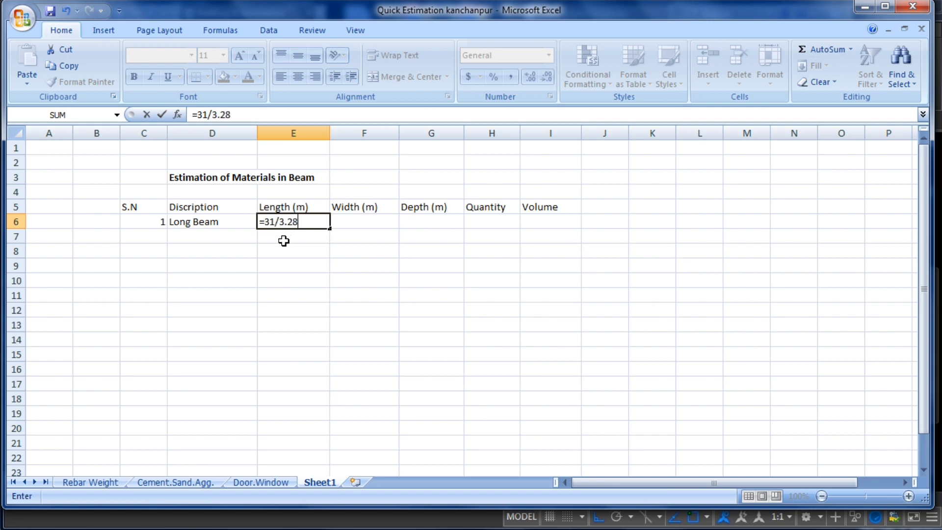
pyautogui.click(264, 220)
pyautogui.press('Return')
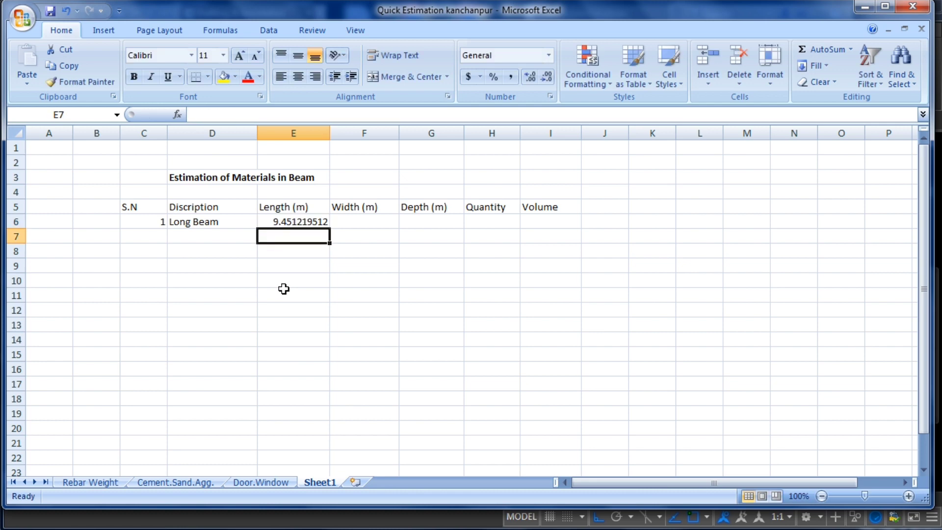
# Step: Format the Long Beam's length in E6 to show three decimal places
pyautogui.click(286, 220)
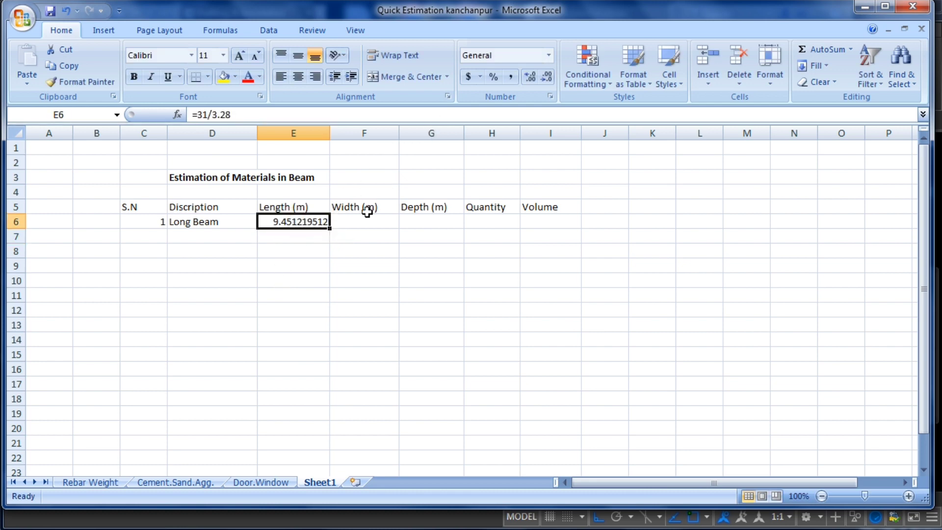
pyautogui.click(534, 77)
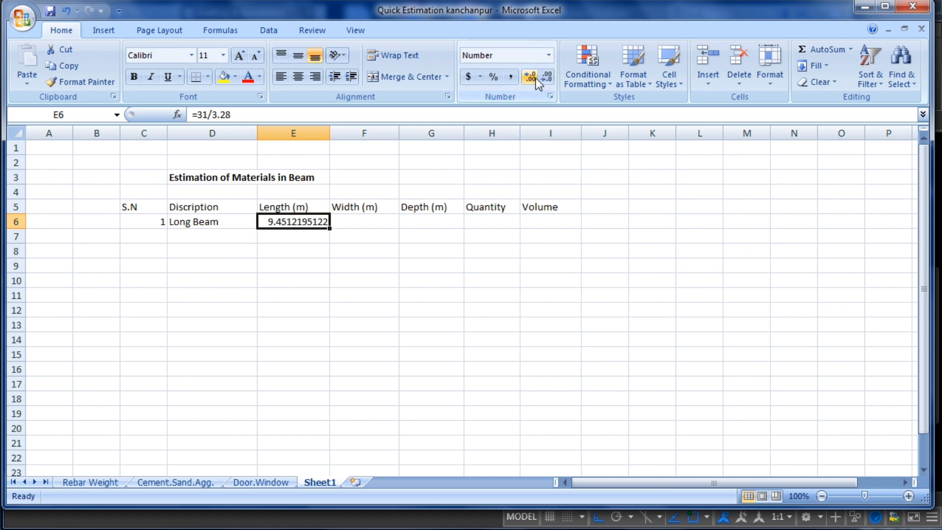
pyautogui.click(551, 78)
pyautogui.click(551, 78)
pyautogui.click(550, 77)
pyautogui.click(550, 76)
pyautogui.click(551, 76)
pyautogui.click(550, 77)
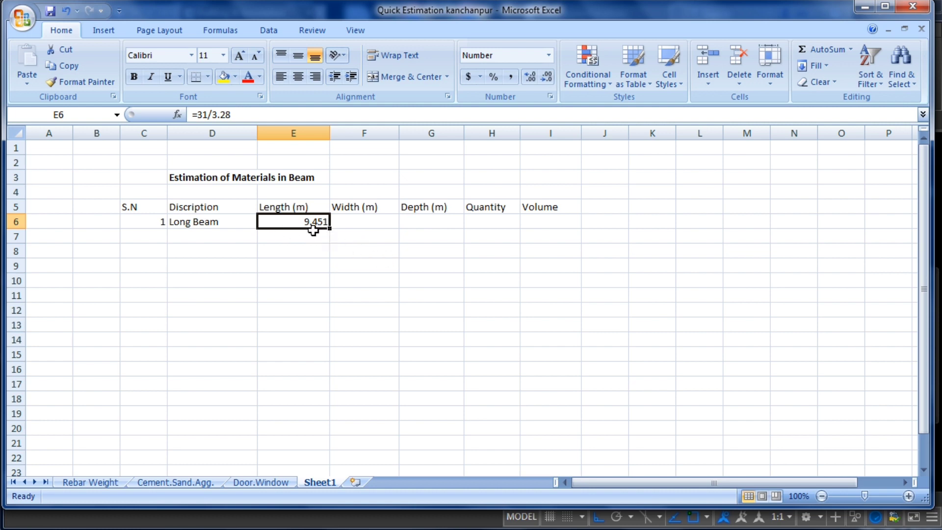
# Step: Select the Long Beam's width cell F6 and switch to AutoCAD to examine the beams and dimensions across the Foundation Beam Plan
pyautogui.click(366, 223)
pyautogui.click(385, 238)
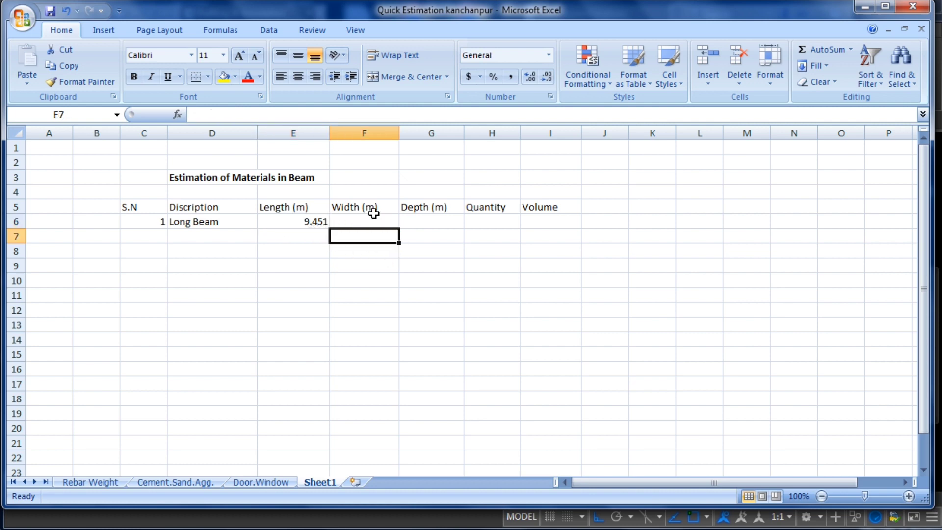
pyautogui.click(374, 212)
pyautogui.click(373, 220)
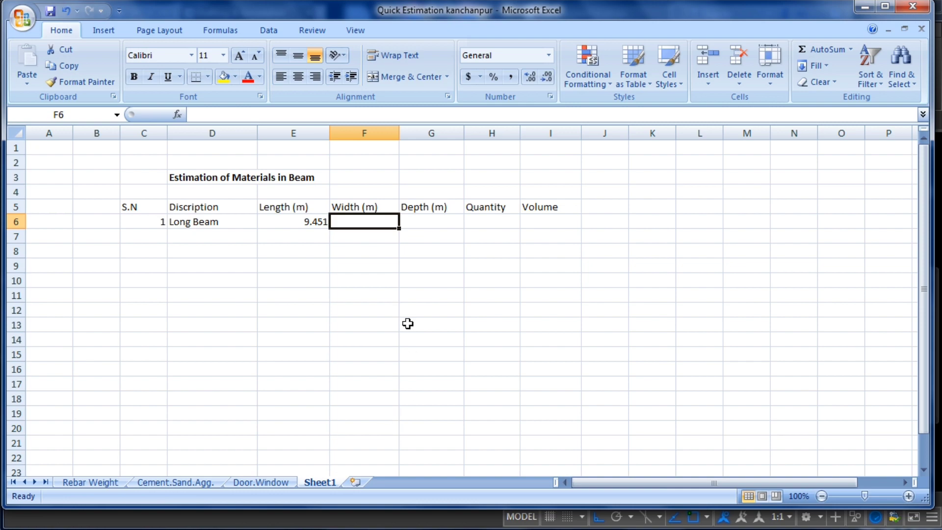
pyautogui.click(385, 523)
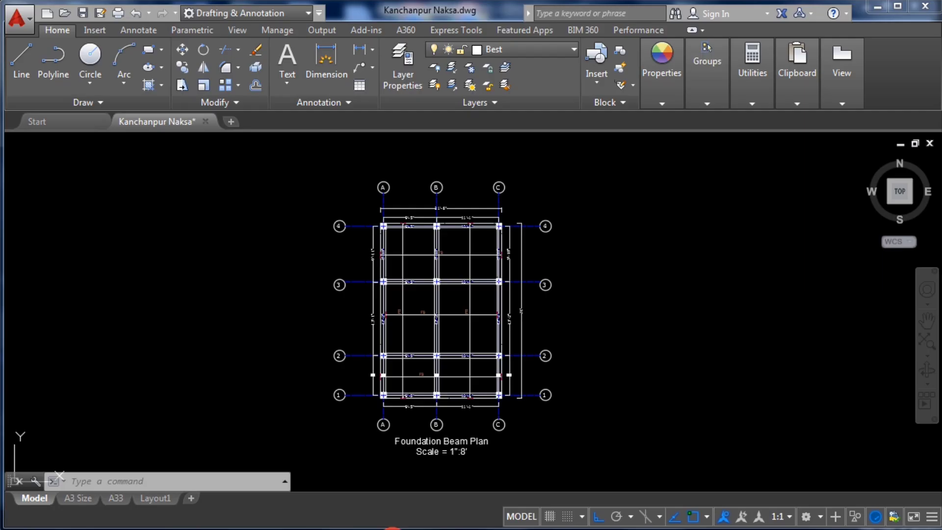
pyautogui.scroll(6, 464, 285)
pyautogui.scroll(-6, 463, 285)
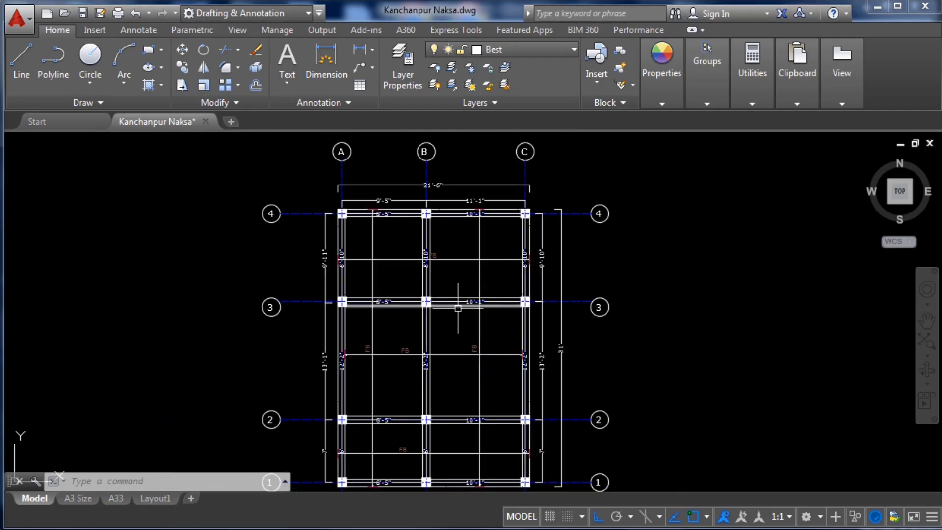
pyautogui.scroll(2, 484, 249)
pyautogui.scroll(-3, 466, 229)
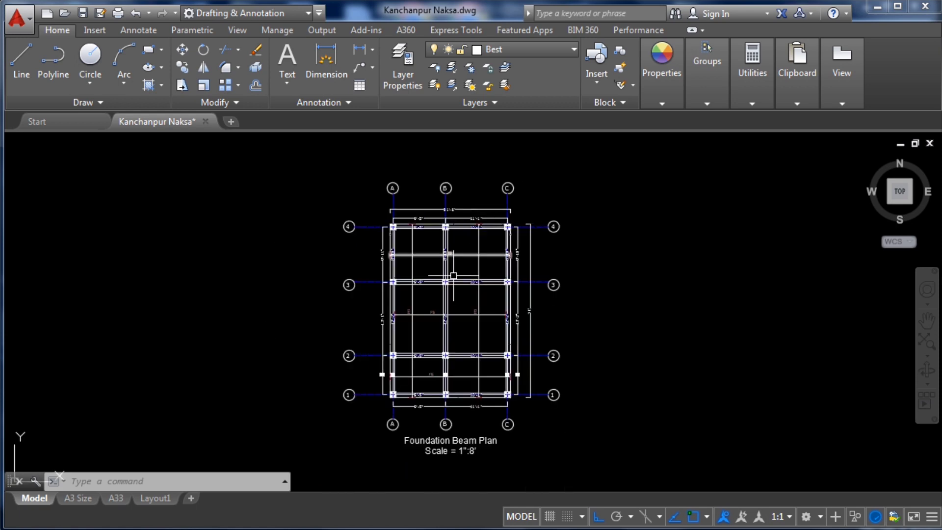
pyautogui.scroll(3, 471, 245)
pyautogui.scroll(-3, 463, 231)
pyautogui.scroll(4, 442, 319)
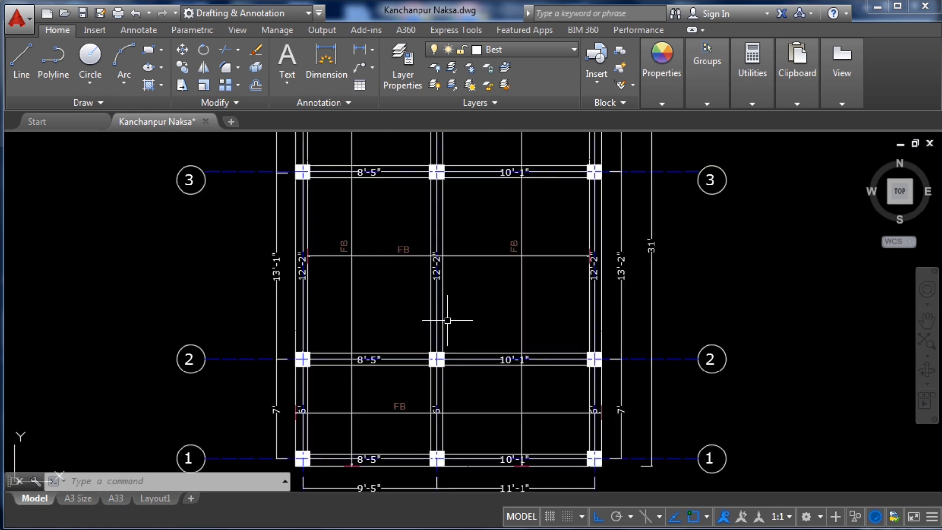
pyautogui.scroll(-4, 450, 290)
pyautogui.scroll(2, 434, 175)
pyautogui.scroll(2, 442, 242)
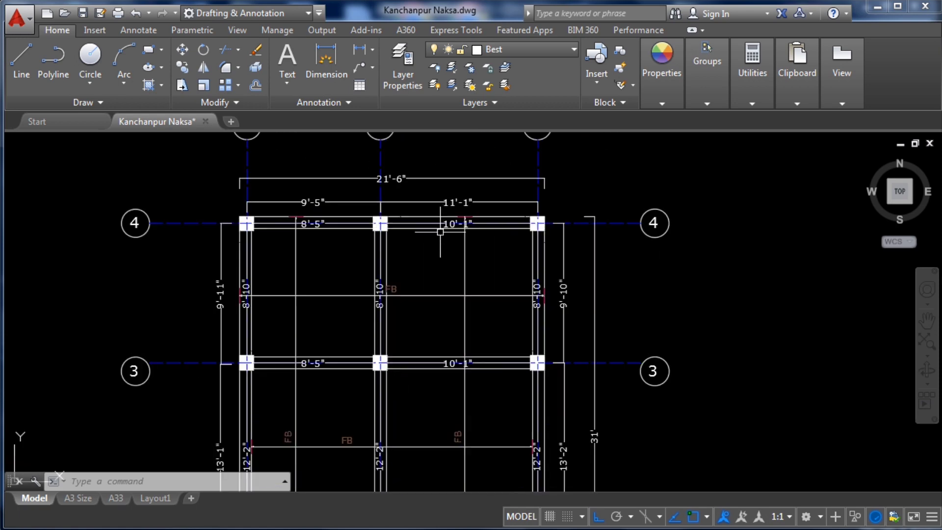
pyautogui.scroll(-4, 440, 275)
pyautogui.scroll(2, 405, 421)
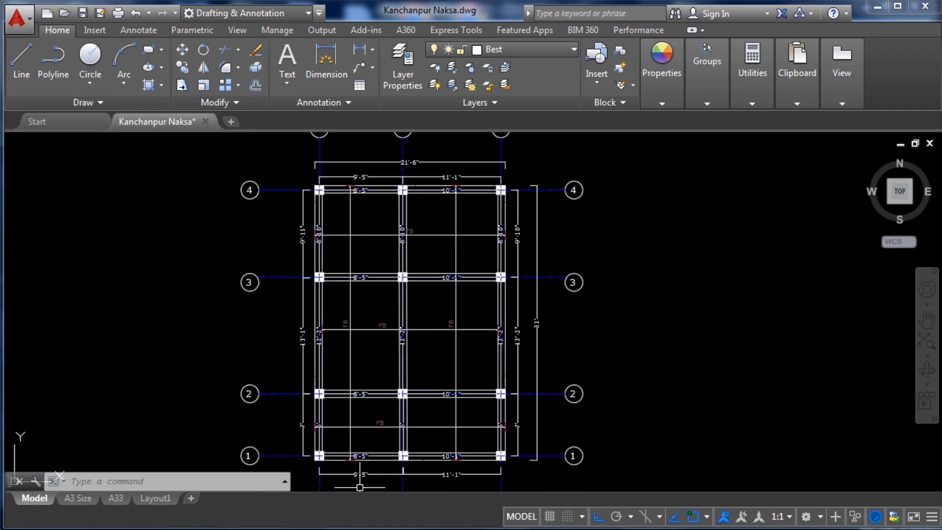
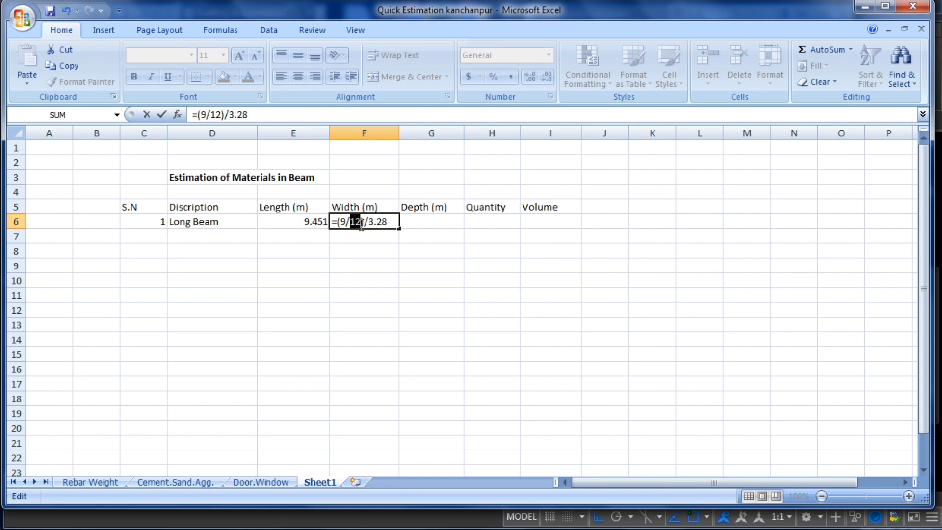
# Step: Enter the Long Beam's width in Excel cell F6 as =(9/12)/3.28, checking the parts of the formula
pyautogui.click(362, 223)
pyautogui.moveTo(389, 224); pyautogui.dragTo(332, 223)
pyautogui.click(390, 223)
pyautogui.moveTo(390, 223); pyautogui.dragTo(369, 224)
pyautogui.click(391, 223)
pyautogui.press('Return')
# Step: Format the Long Beam's width in F6 to show three decimal places
pyautogui.click(378, 226)
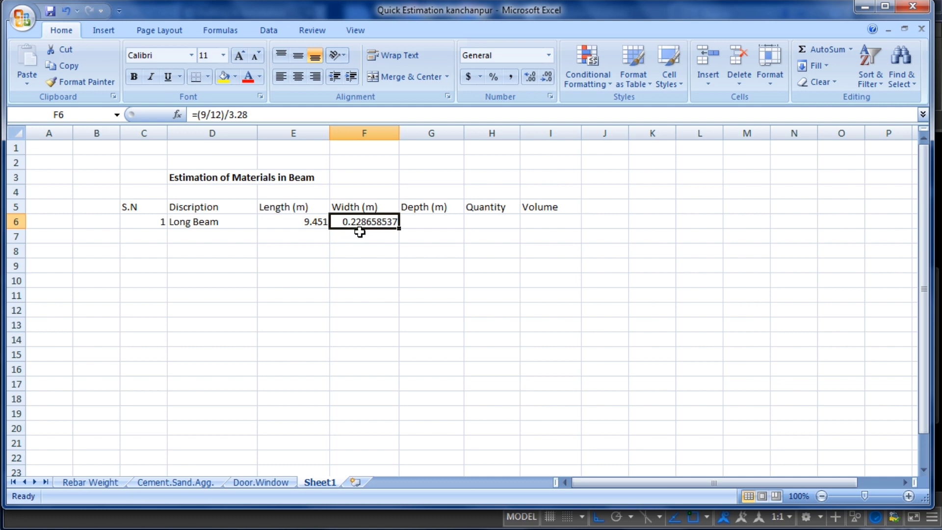
pyautogui.click(546, 80)
pyautogui.click(546, 80)
pyautogui.click(546, 80)
pyautogui.click(546, 80)
pyautogui.click(545, 80)
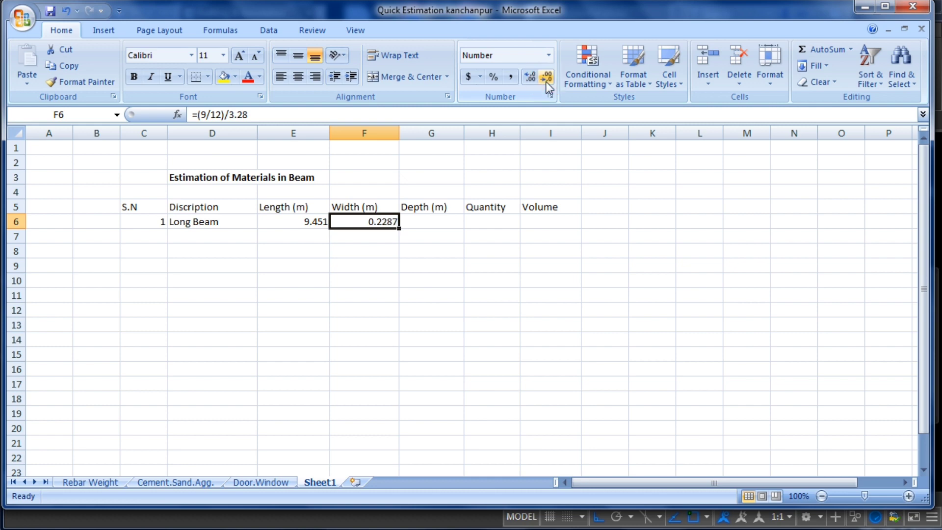
pyautogui.click(546, 80)
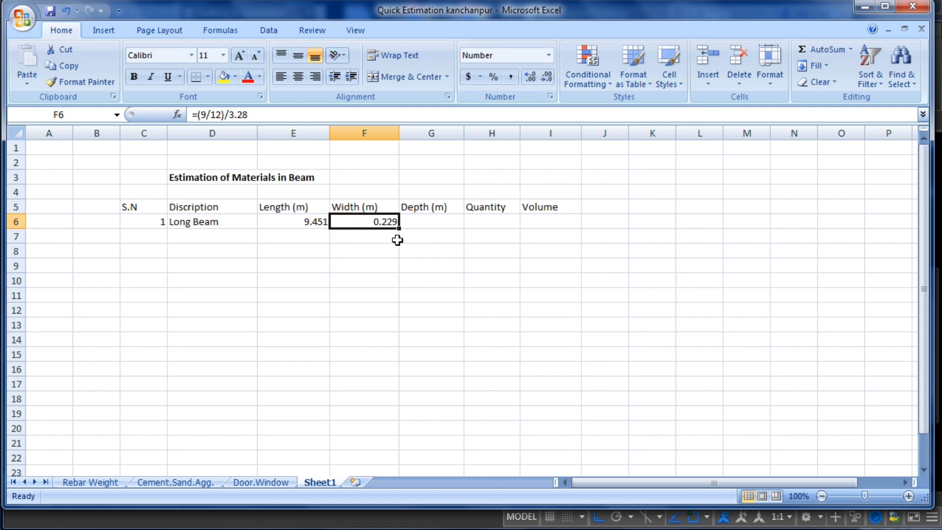
# Step: Enter the Long Beam's depth in G6 as =(12/12)/3.28
pyautogui.click(423, 219)
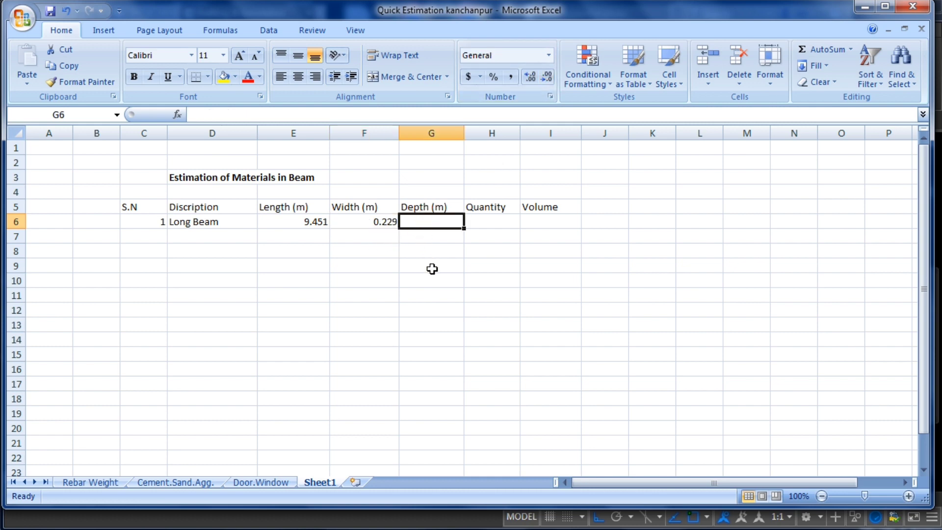
pyautogui.write('=')
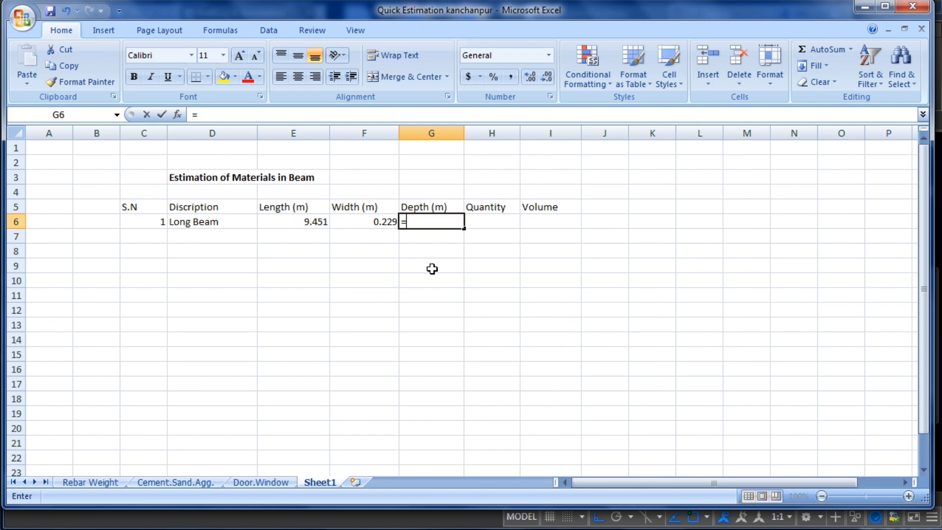
pyautogui.write('12/12)')
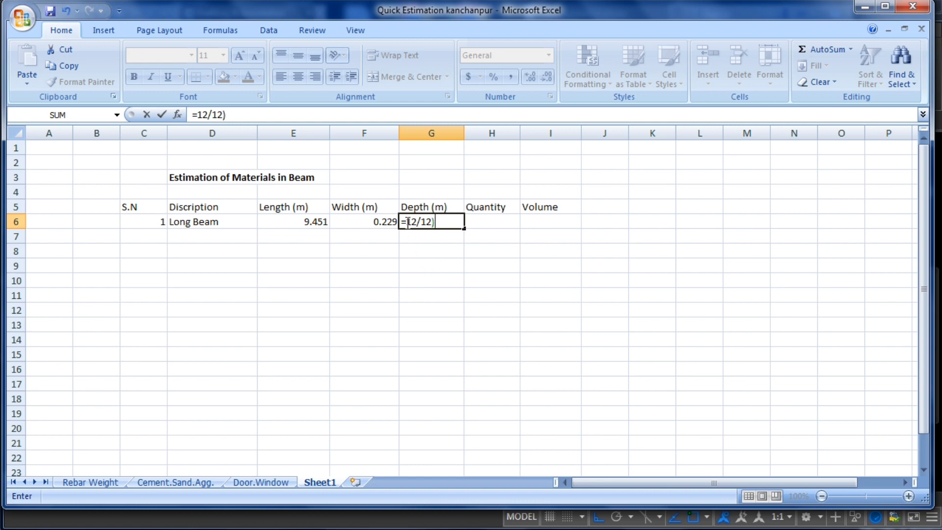
pyautogui.click(424, 222)
pyautogui.write('(')
pyautogui.click(443, 227)
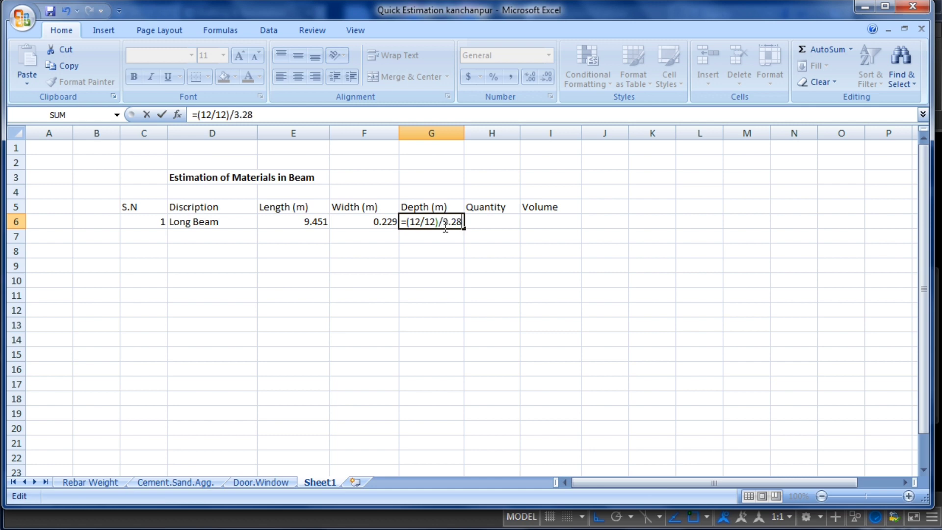
pyautogui.press('Return')
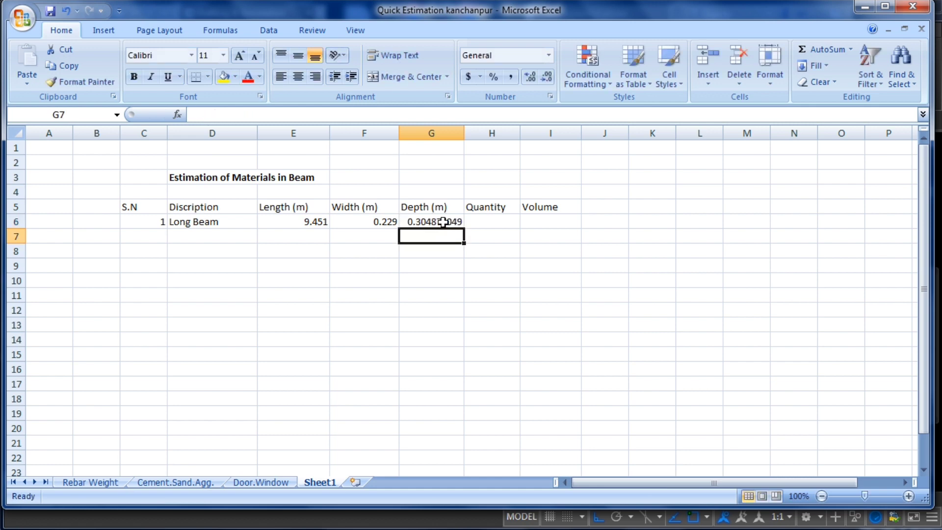
# Step: Format the Long Beam's depth in G6 to show three decimal places
pyautogui.click(443, 222)
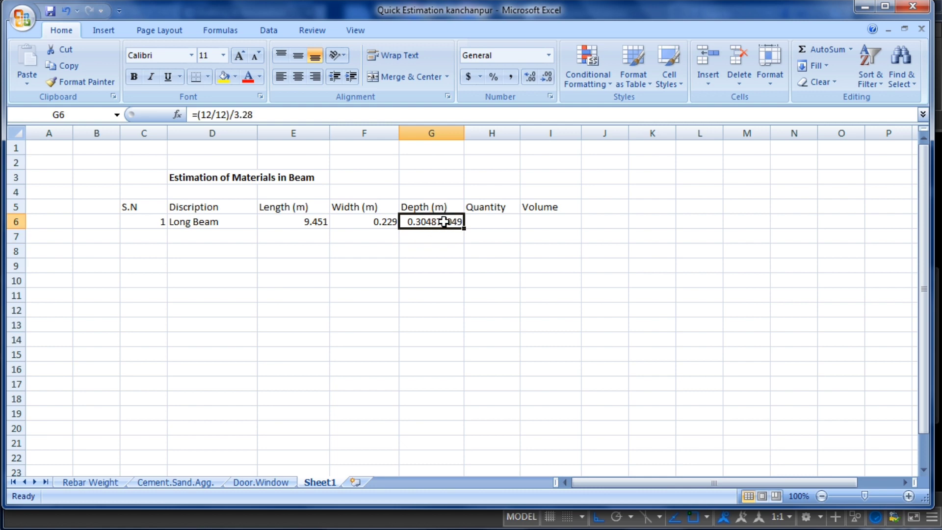
pyautogui.click(551, 81)
pyautogui.click(551, 81)
pyautogui.click(552, 81)
pyautogui.click(552, 81)
pyautogui.click(551, 81)
pyautogui.click(551, 81)
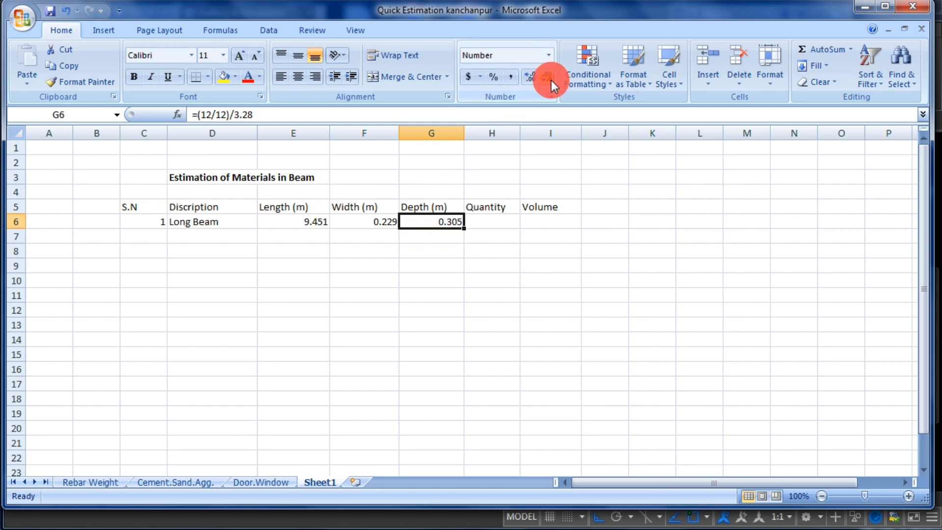
# Step: Review the Long Beam's length, width and depth values in row 6
pyautogui.click(400, 284)
pyautogui.click(286, 232)
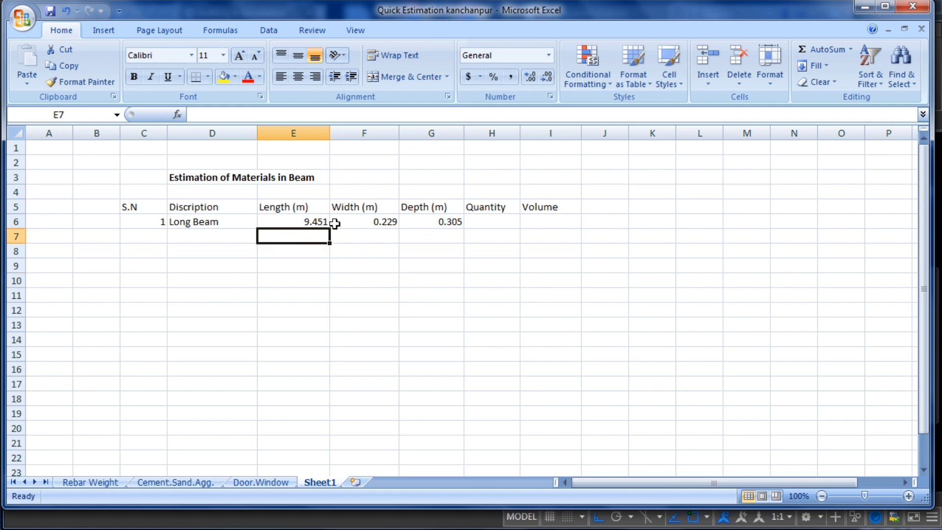
pyautogui.click(373, 222)
pyautogui.click(419, 223)
pyautogui.click(315, 222)
pyautogui.click(390, 222)
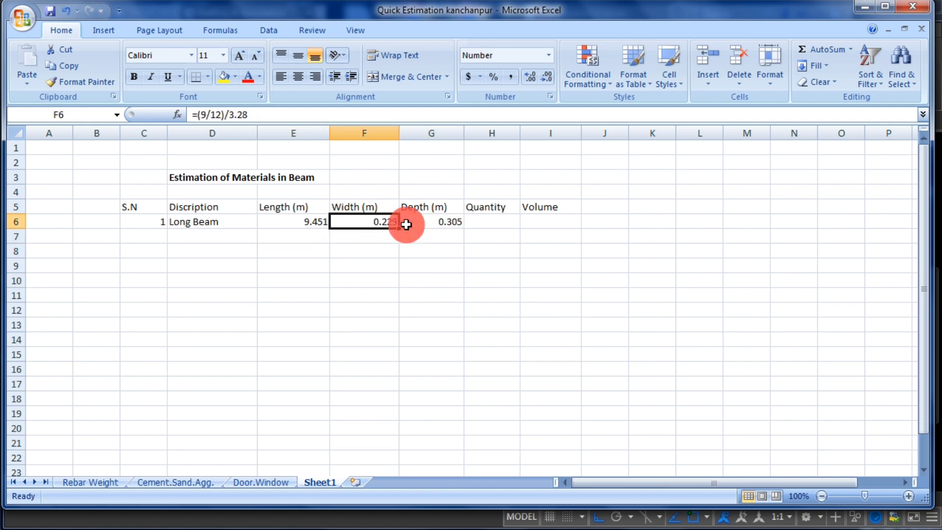
pyautogui.click(437, 224)
# Step: Select the Quantity cell H6, check the number of long beams in the AutoCAD plan, and return to Excel
pyautogui.click(493, 226)
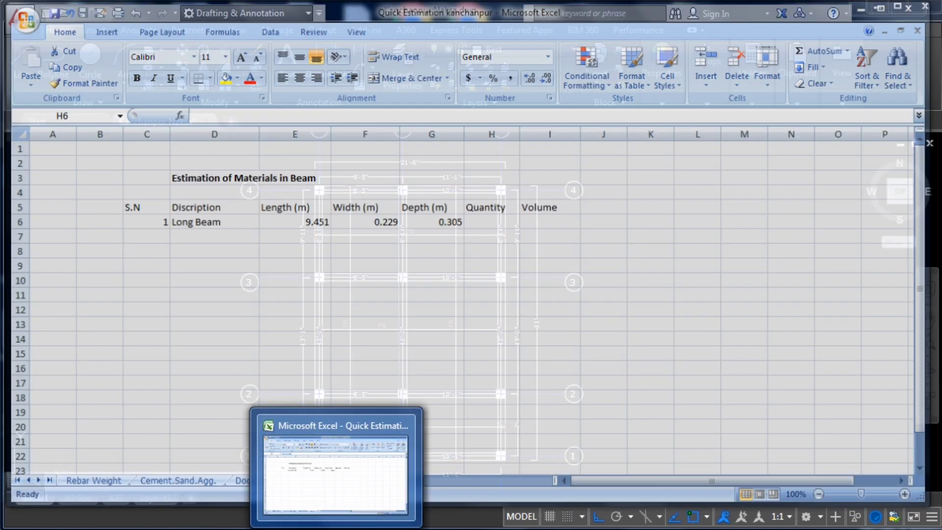
pyautogui.click(368, 521)
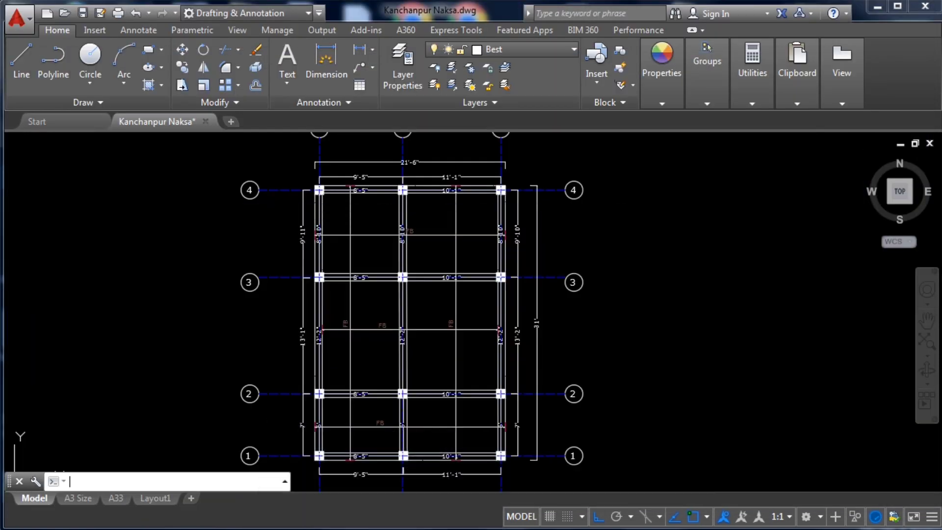
pyautogui.scroll(2, 466, 221)
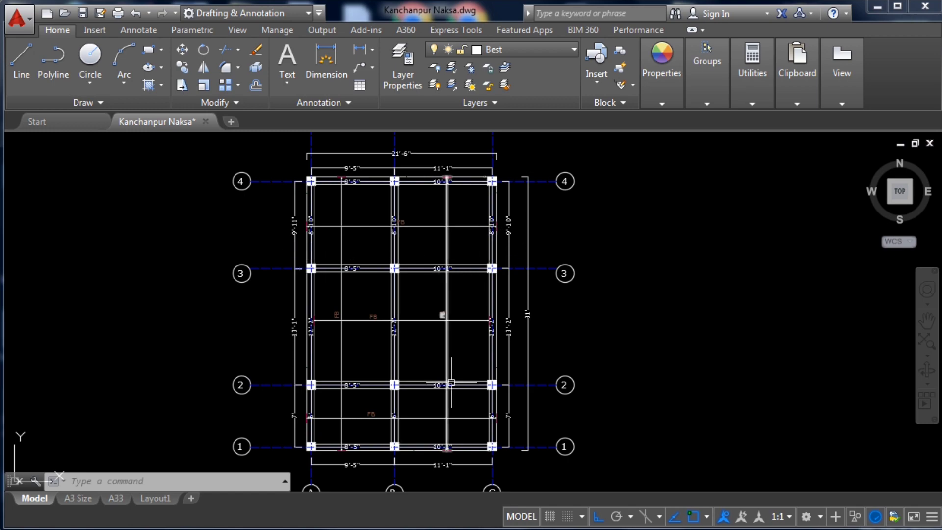
pyautogui.hotkey('alt', 'Tab')
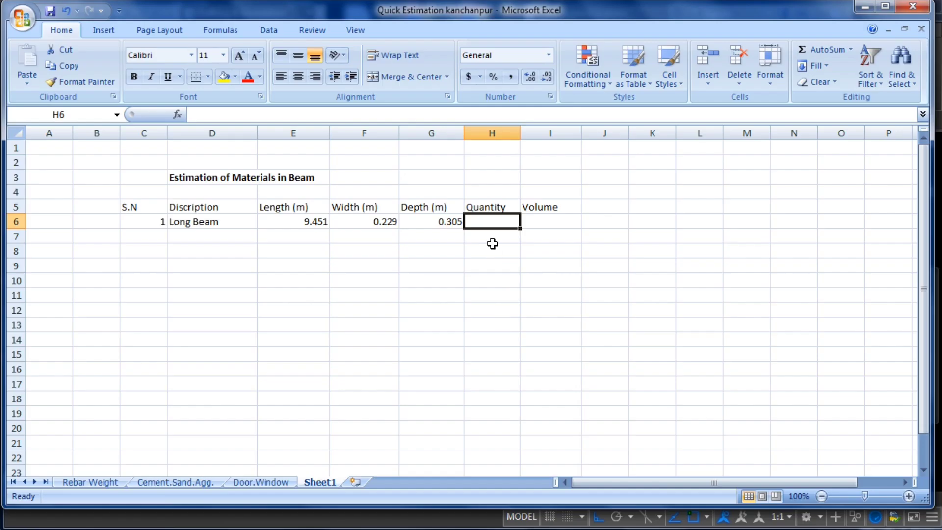
# Step: Enter 3 as the Long Beam's quantity in H6
pyautogui.write('3')
pyautogui.press('Return')
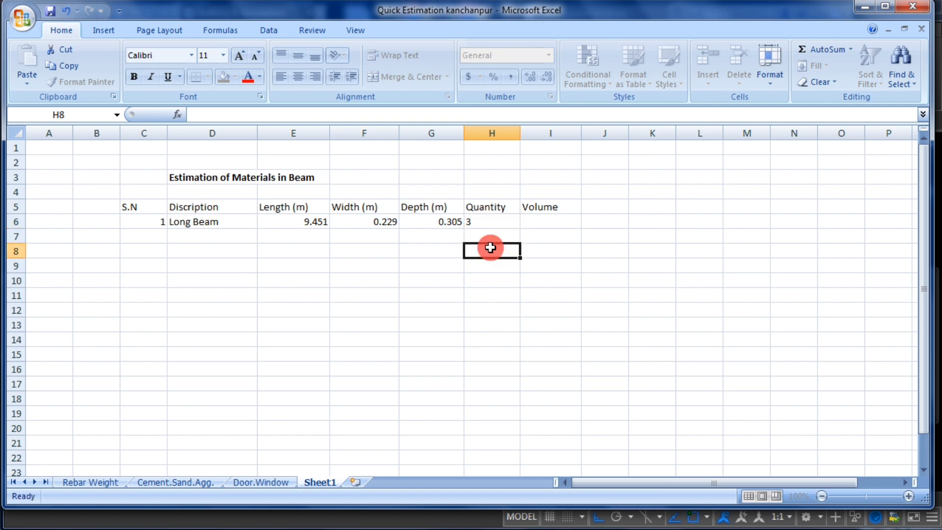
pyautogui.click(491, 223)
# Step: Calculate the Long Beam's volume in I6 with the formula =E6*F6*G6*H6
pyautogui.click(525, 223)
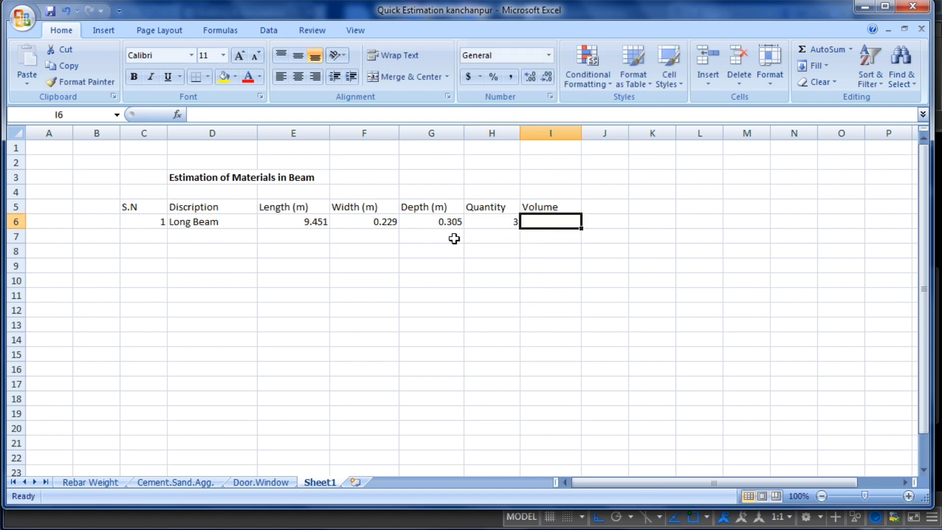
pyautogui.click(441, 223)
pyautogui.click(543, 223)
pyautogui.write('=')
pyautogui.click(324, 223)
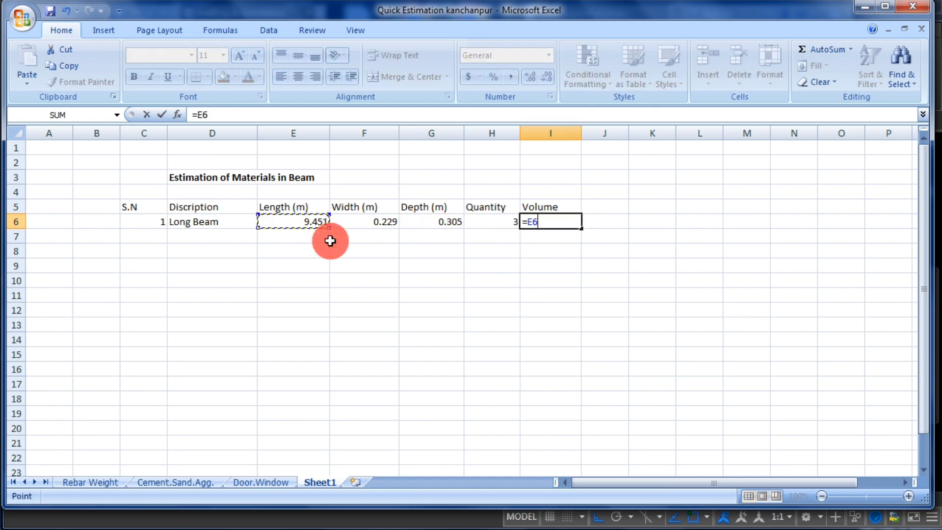
pyautogui.write('*')
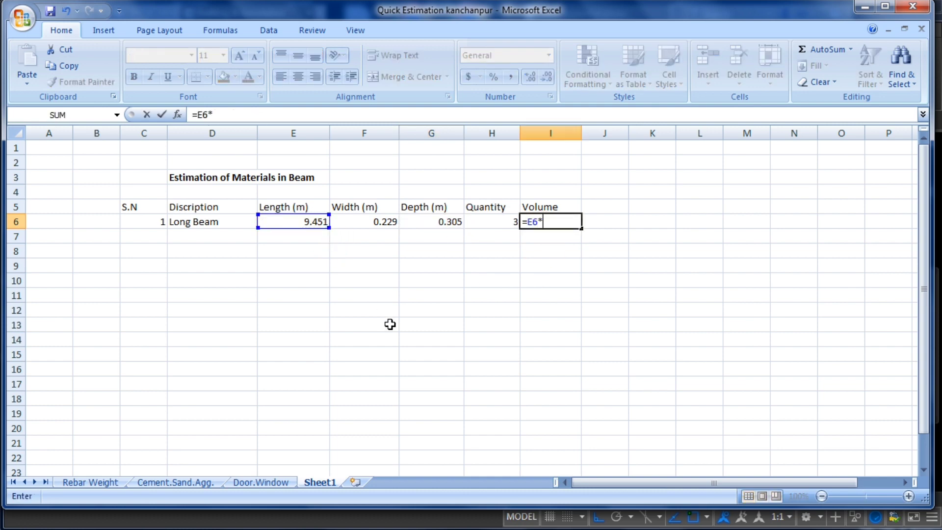
pyautogui.click(383, 222)
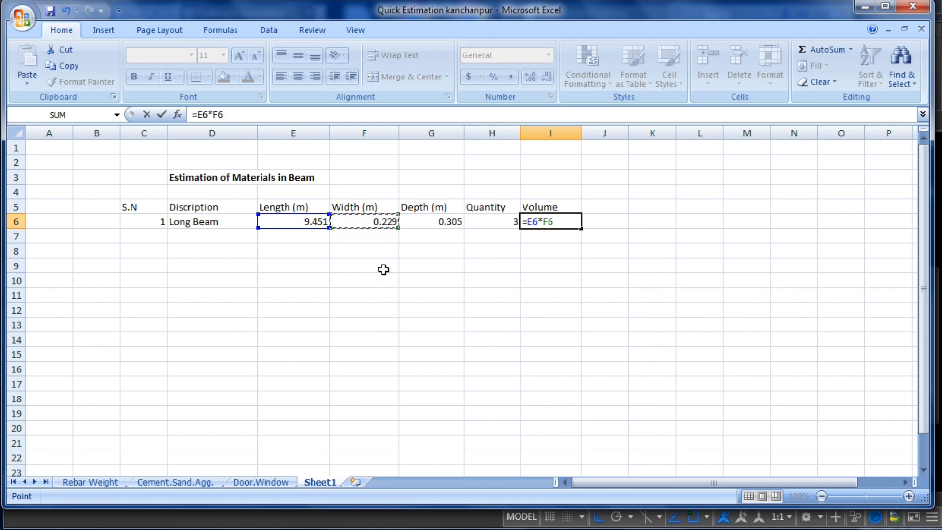
pyautogui.write('*')
pyautogui.click(437, 221)
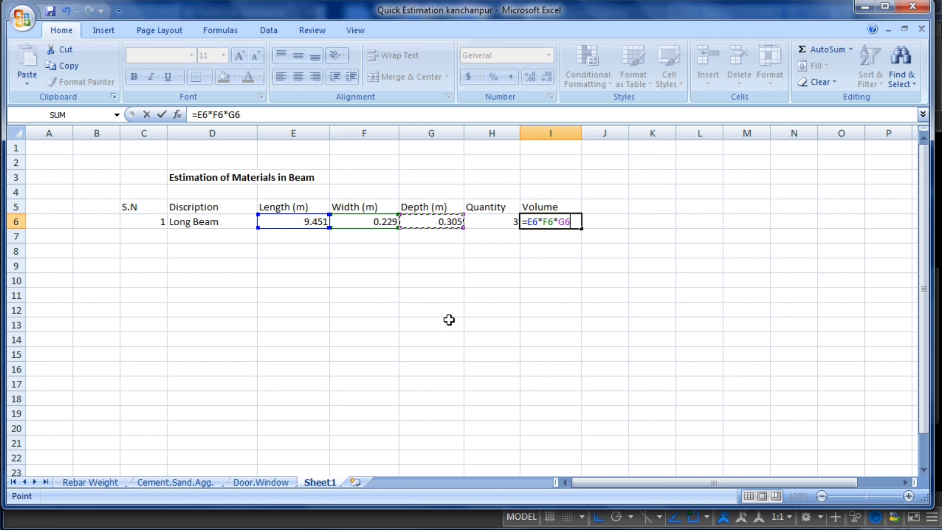
pyautogui.write('*')
pyautogui.click(496, 222)
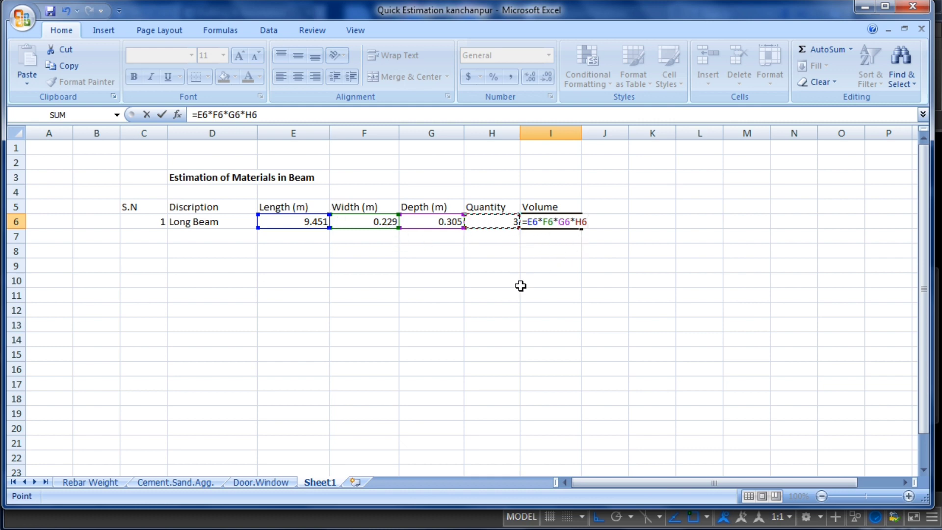
pyautogui.press('Return')
# Step: Format the Long Beam's volume in I6 to show three decimal places
pyautogui.click(540, 221)
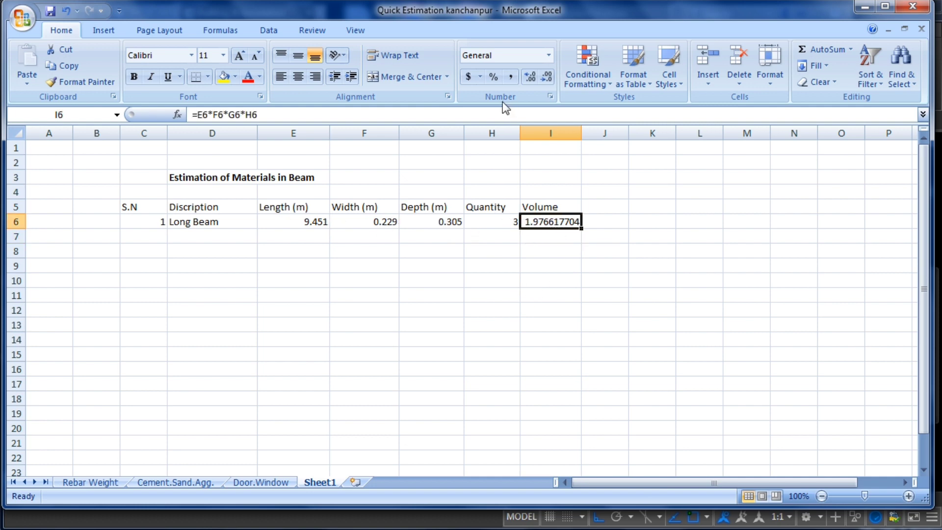
pyautogui.click(548, 78)
pyautogui.click(548, 77)
pyautogui.click(548, 78)
pyautogui.click(549, 78)
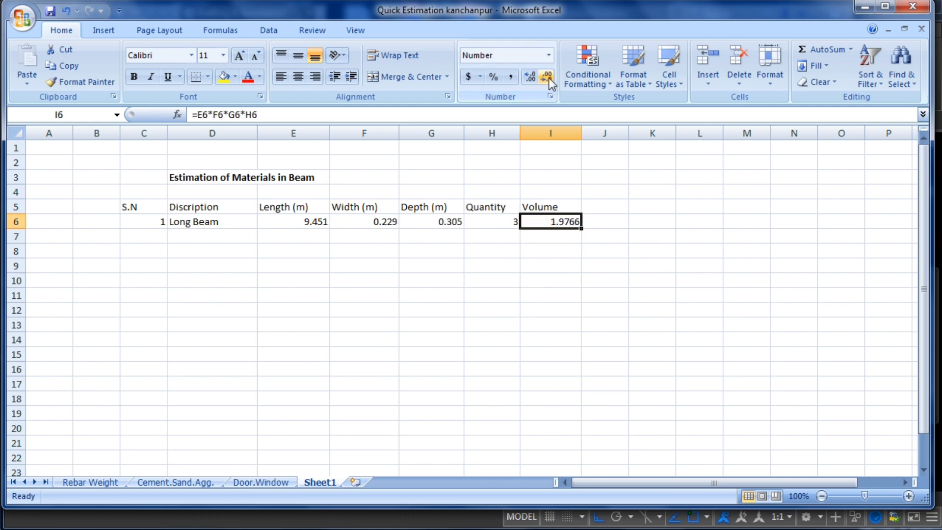
pyautogui.click(548, 77)
pyautogui.click(549, 78)
pyautogui.click(567, 246)
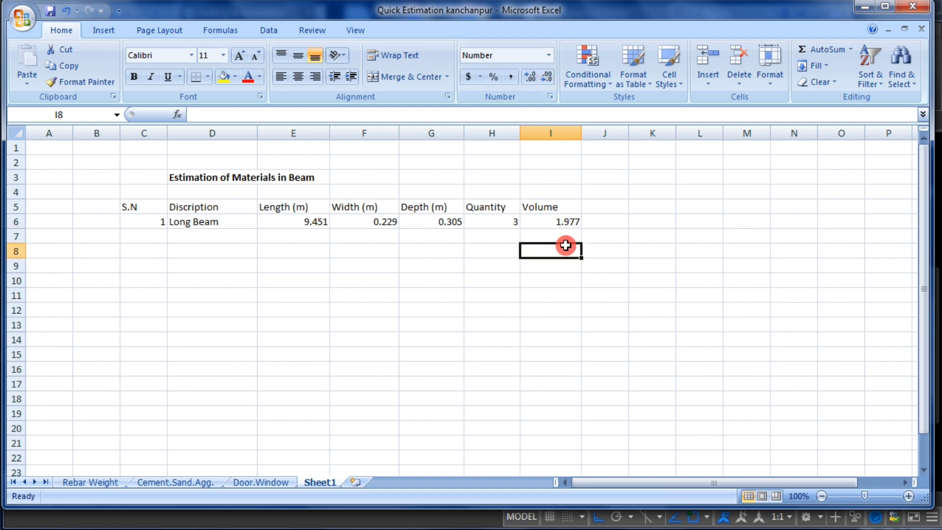
pyautogui.click(571, 235)
pyautogui.click(560, 222)
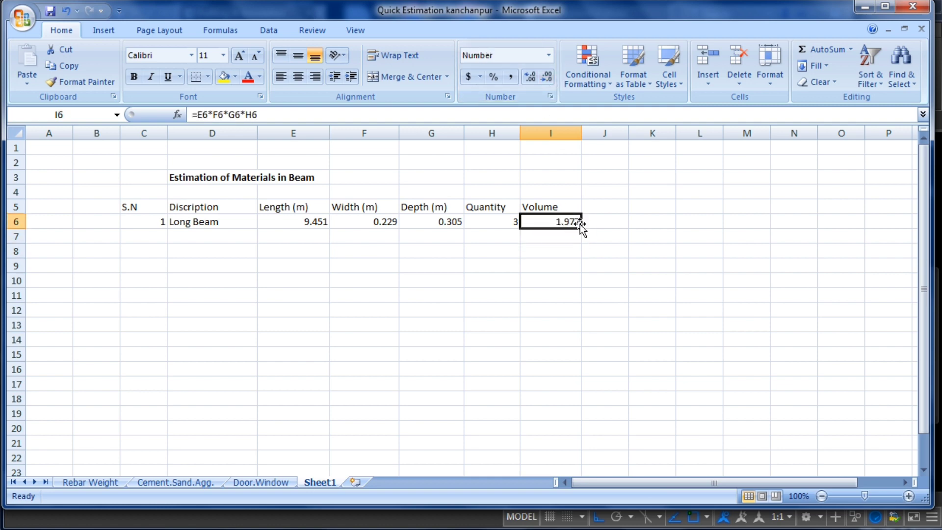
# Step: Enter the unit "m. cube" in J6, beside the Long Beam's volume
pyautogui.click(602, 226)
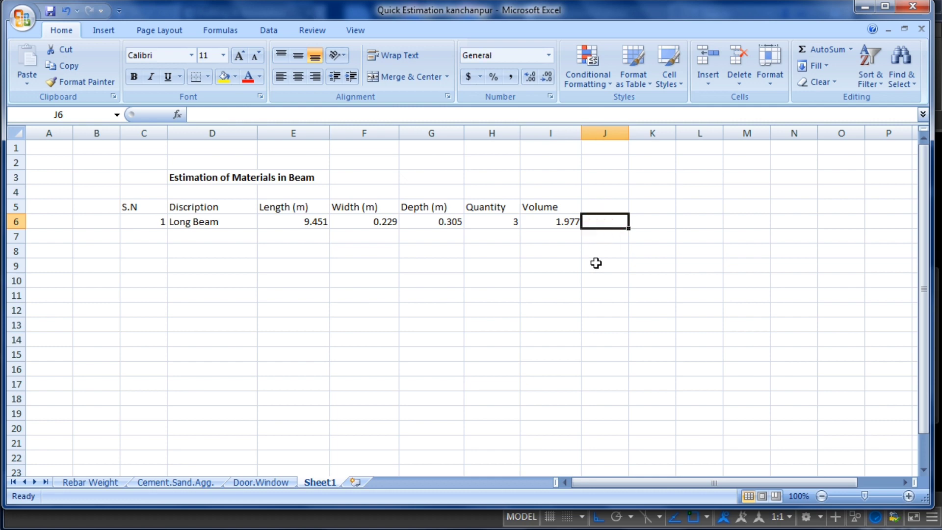
pyautogui.write('m. cube')
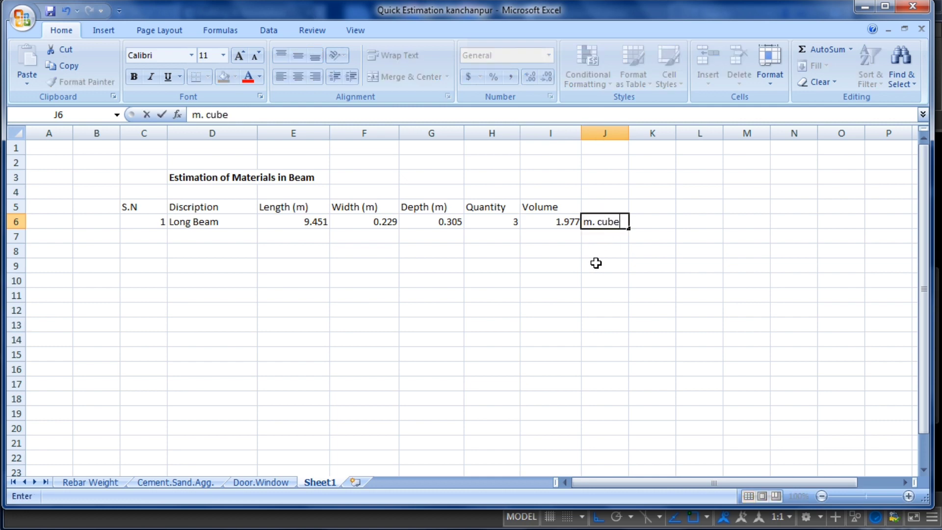
pyautogui.click(596, 263)
pyautogui.click(603, 235)
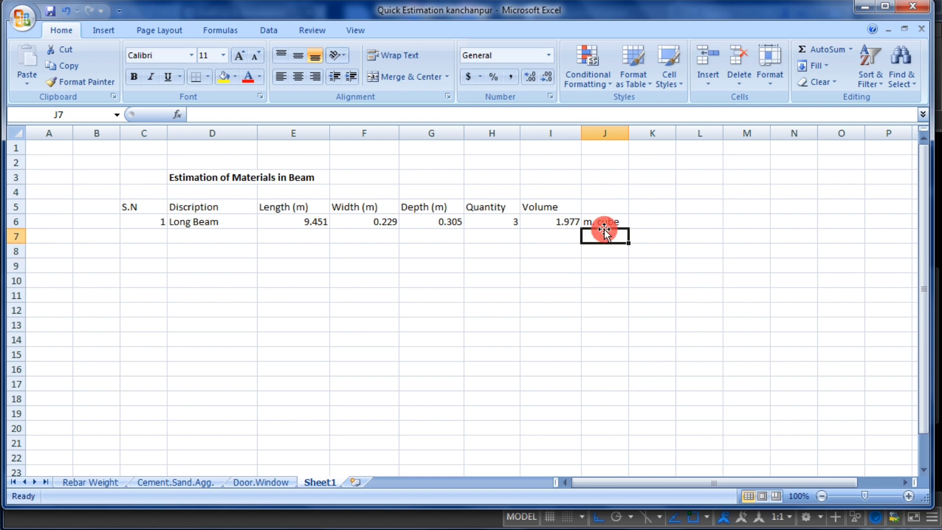
# Step: Enter "Short Beam" as the description in D7
pyautogui.click(214, 233)
pyautogui.write('Short Beam')
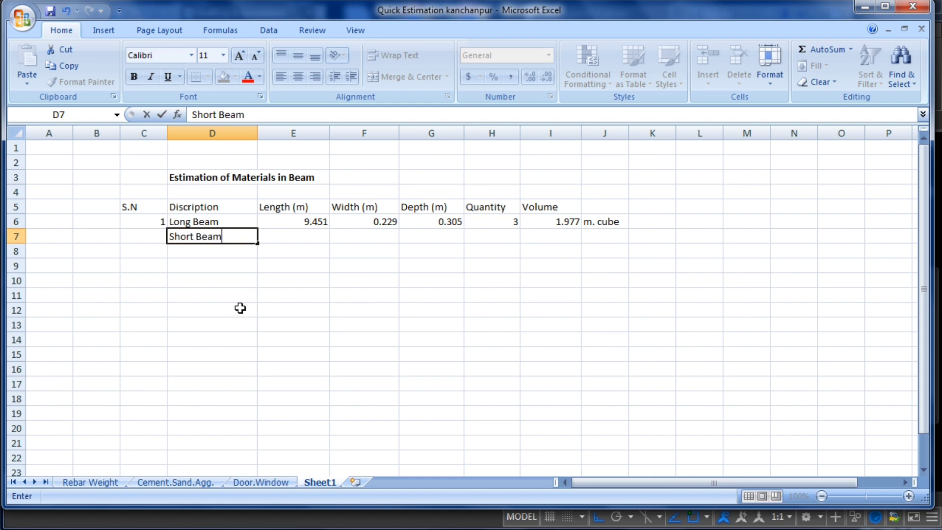
pyautogui.click(240, 308)
# Step: Check the short beam's overall length in the AutoCAD plan, then enter it in Excel cell E7 as =21.5/3.28
pyautogui.click(298, 237)
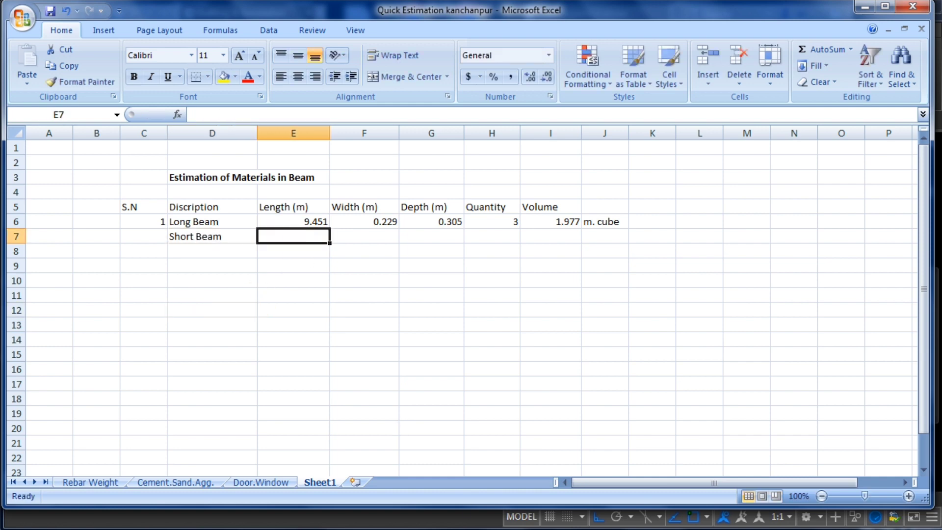
pyautogui.hotkey('alt', 'Tab')
pyautogui.scroll(-2, 398, 218)
pyautogui.scroll(2, 398, 218)
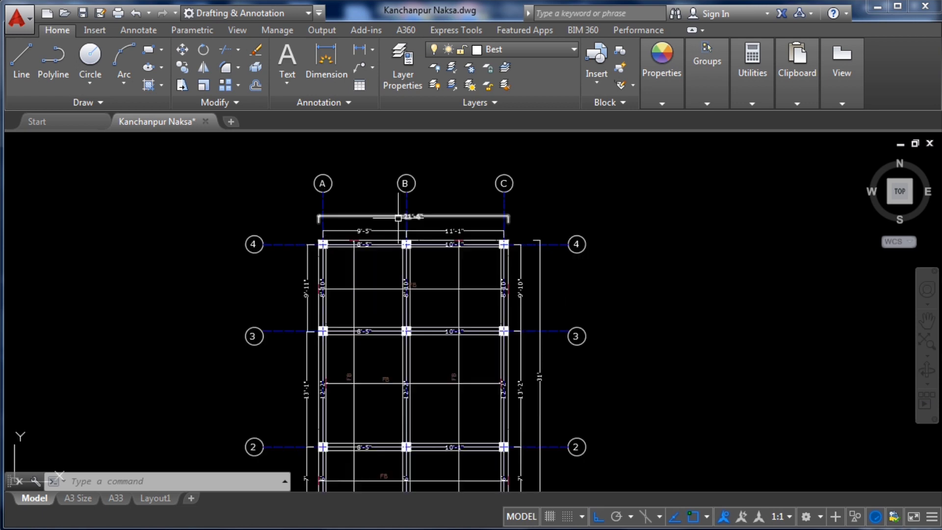
pyautogui.scroll(2, 398, 218)
pyautogui.scroll(4, 419, 222)
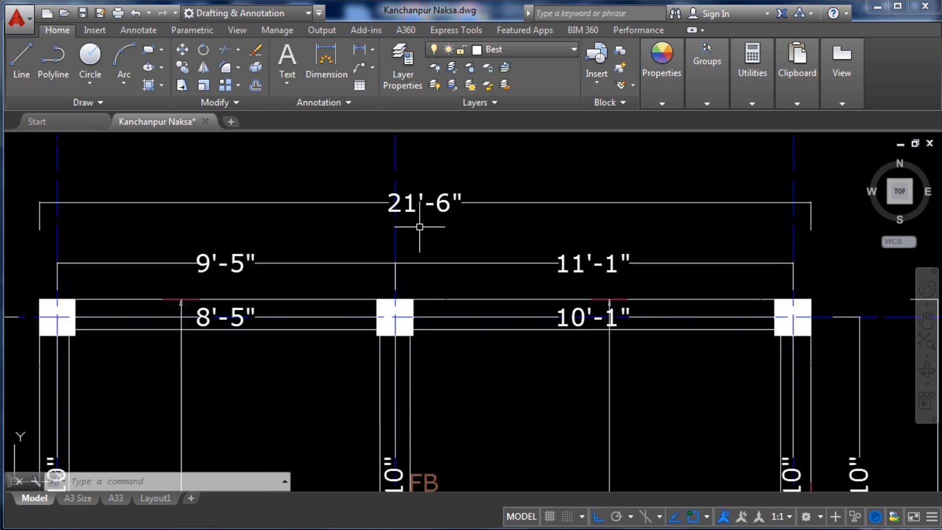
pyautogui.scroll(-2, 420, 227)
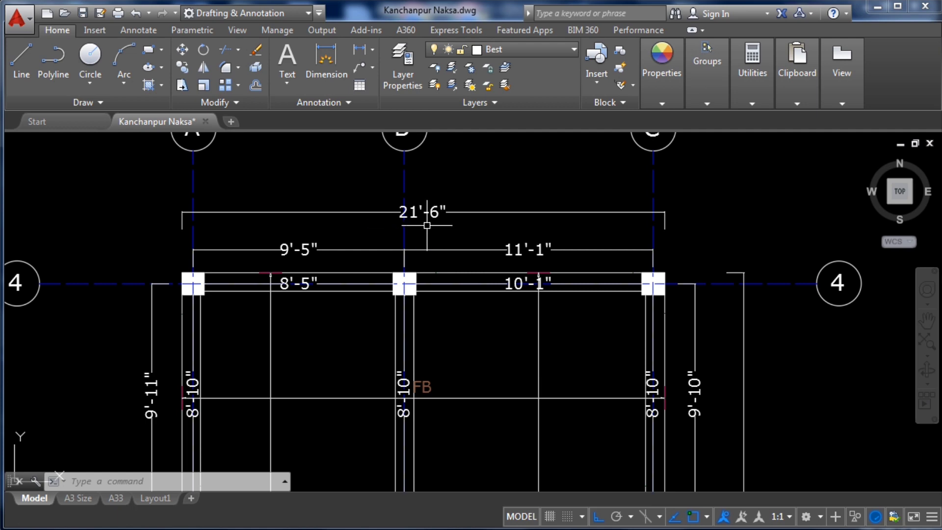
pyautogui.hotkey('alt', 'Tab')
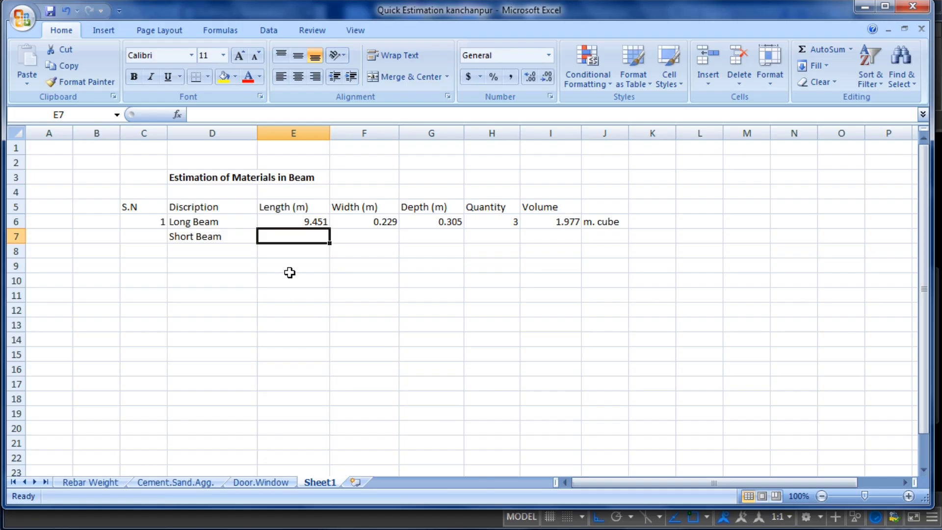
pyautogui.write('=21.5/3.28')
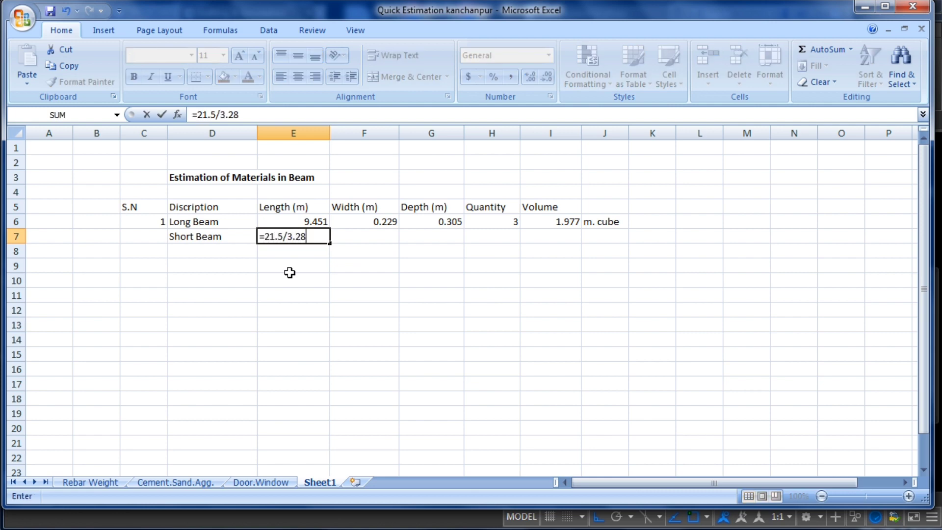
pyautogui.press('Return')
# Step: Format the Short Beam's length in E7 to show three decimal places
pyautogui.click(305, 236)
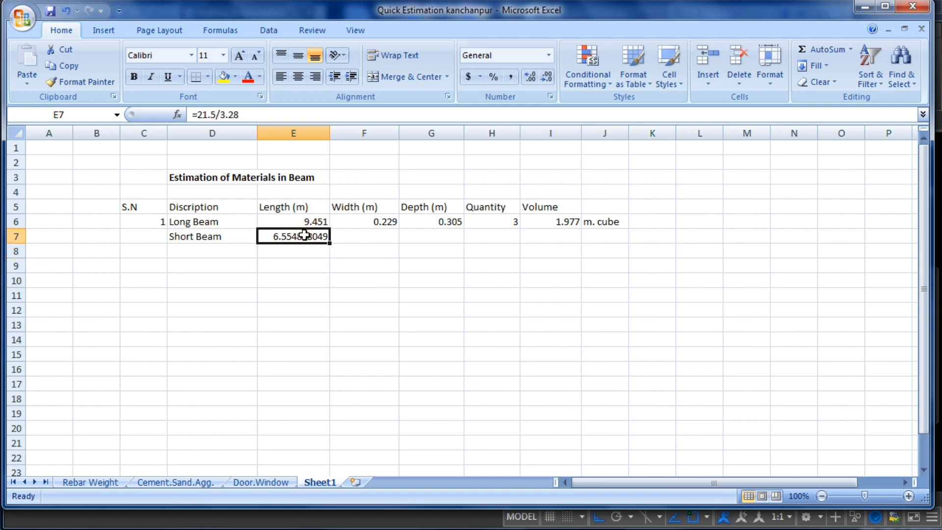
pyautogui.click(545, 80)
pyautogui.click(545, 80)
pyautogui.click(544, 80)
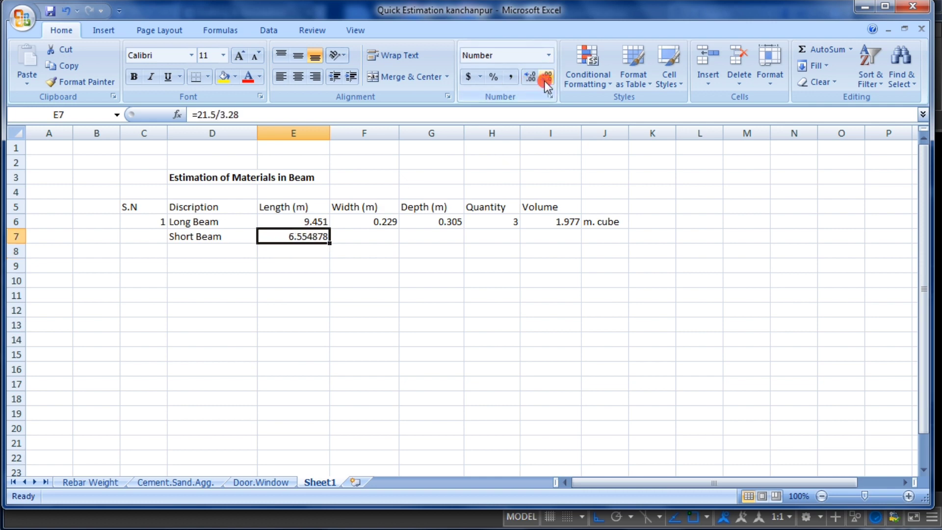
pyautogui.click(545, 80)
pyautogui.click(544, 80)
pyautogui.click(545, 80)
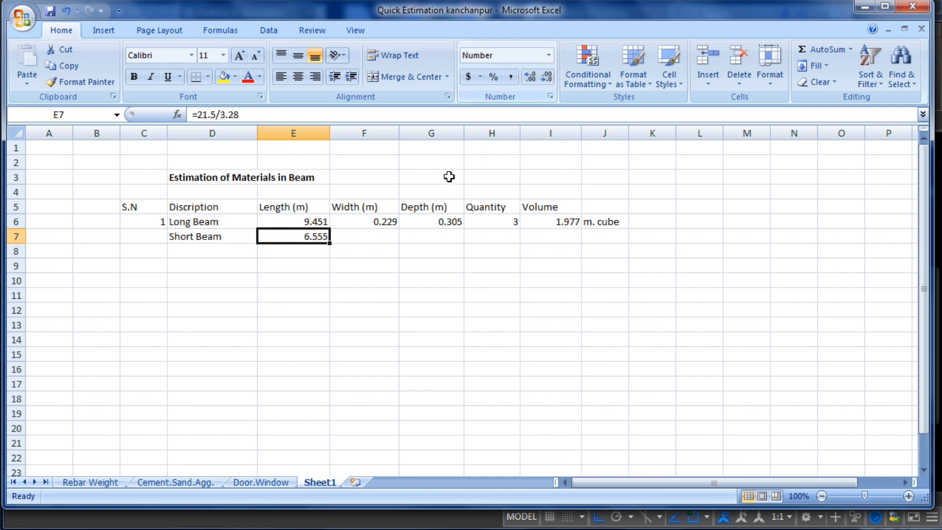
# Step: Fill the Long Beam's width formula from F6 down to F7 for the Short Beam
pyautogui.click(383, 240)
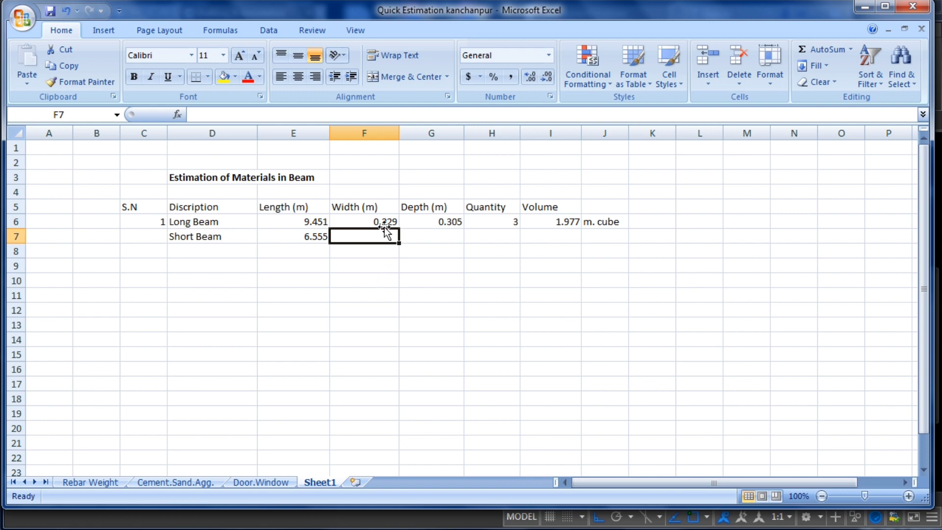
pyautogui.click(391, 225)
pyautogui.moveTo(396, 230); pyautogui.dragTo(400, 247)
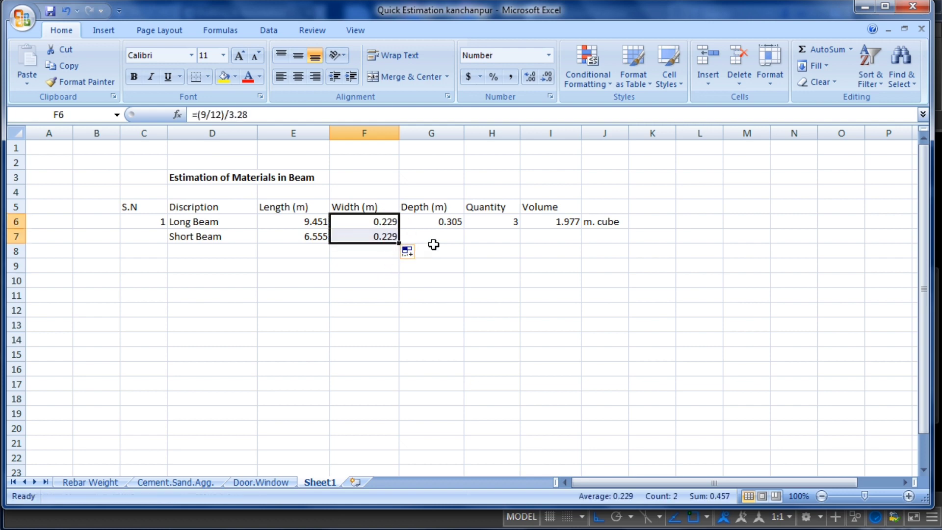
# Step: Fill the Long Beam's depth formula from G6 down to G7 for the Short Beam
pyautogui.click(451, 222)
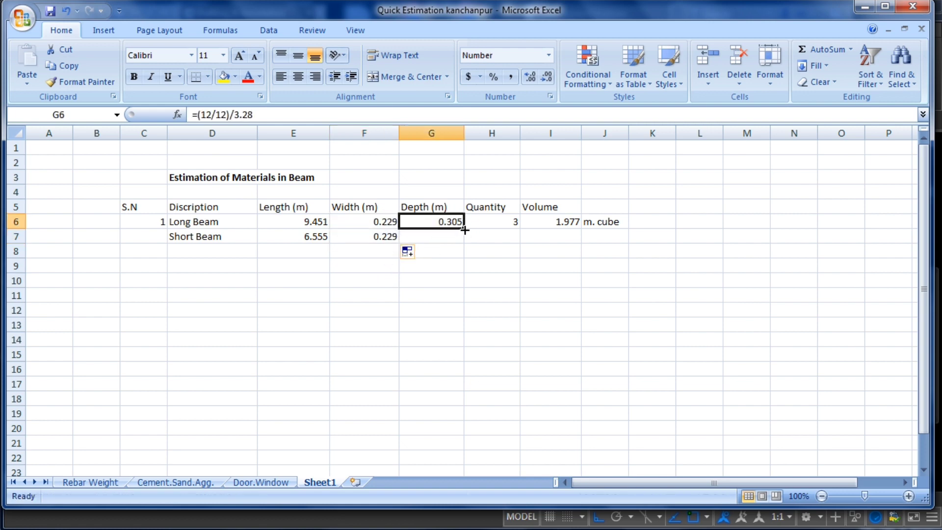
pyautogui.click(459, 253)
pyautogui.click(454, 225)
pyautogui.moveTo(463, 229); pyautogui.dragTo(462, 244)
pyautogui.click(445, 221)
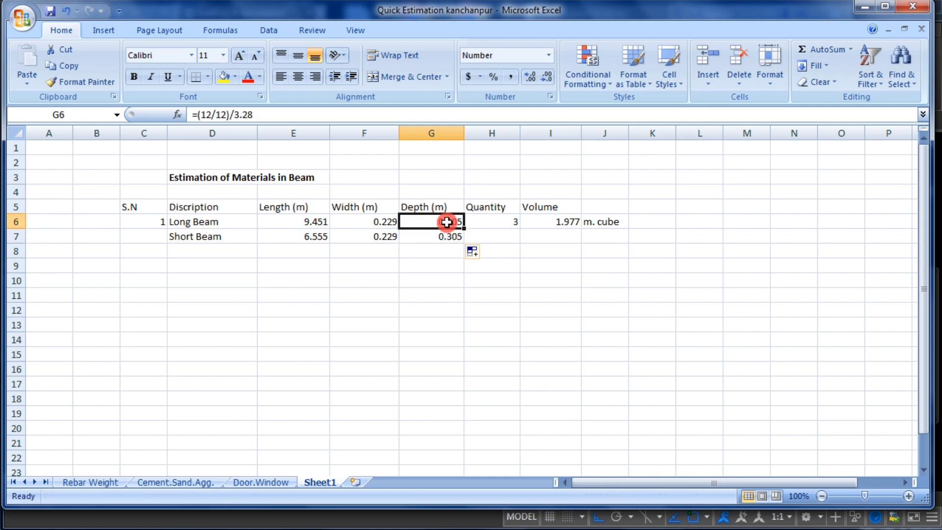
pyautogui.click(437, 241)
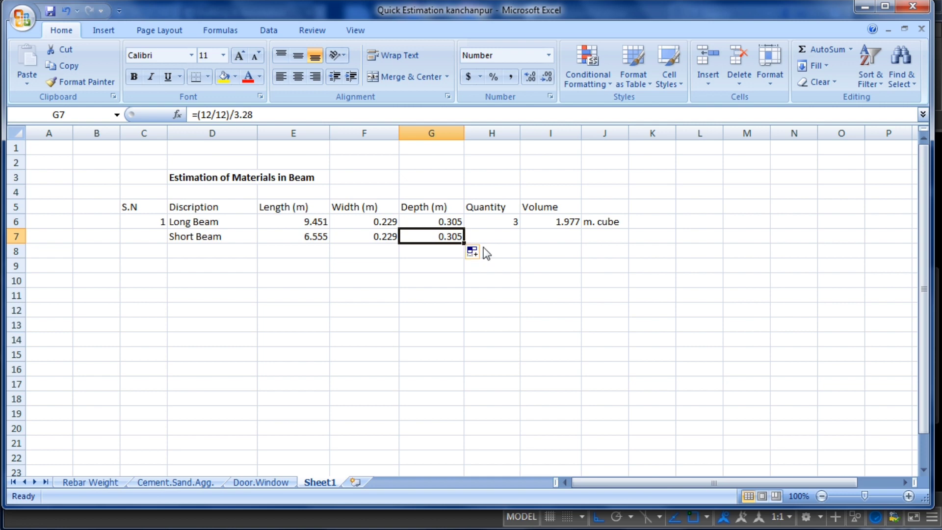
# Step: Select the Short Beam's Quantity cell H7, check the number of short beams in the AutoCAD plan, and return to Excel
pyautogui.click(499, 226)
pyautogui.click(492, 238)
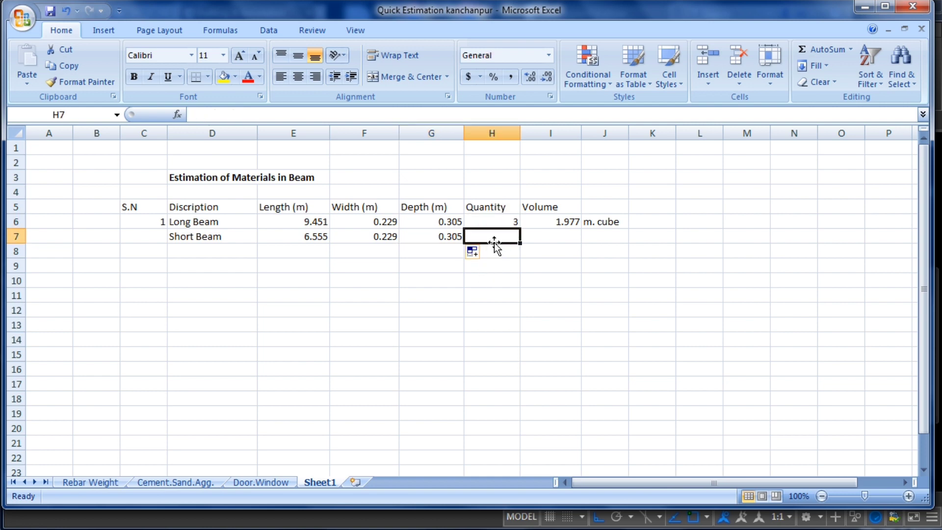
pyautogui.moveTo(336, 529)
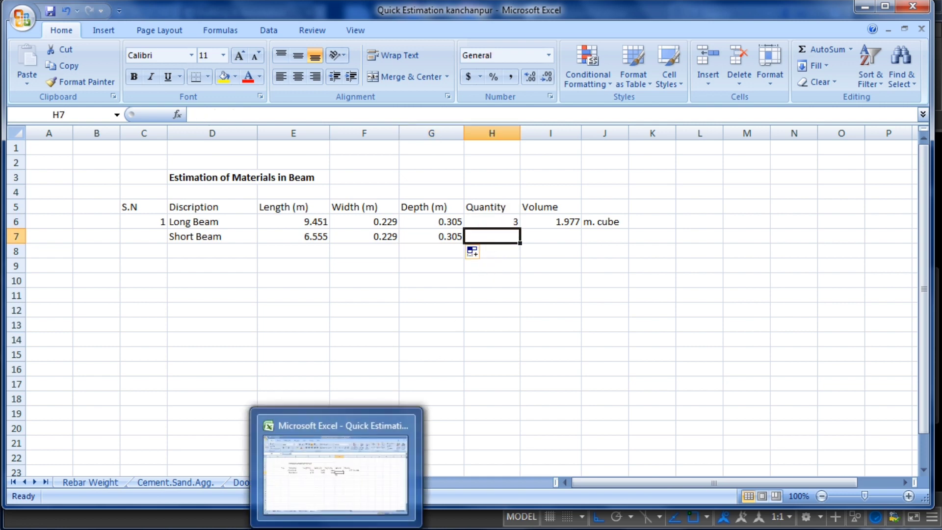
pyautogui.hotkey('alt', 'Tab')
pyautogui.scroll(-4, 441, 374)
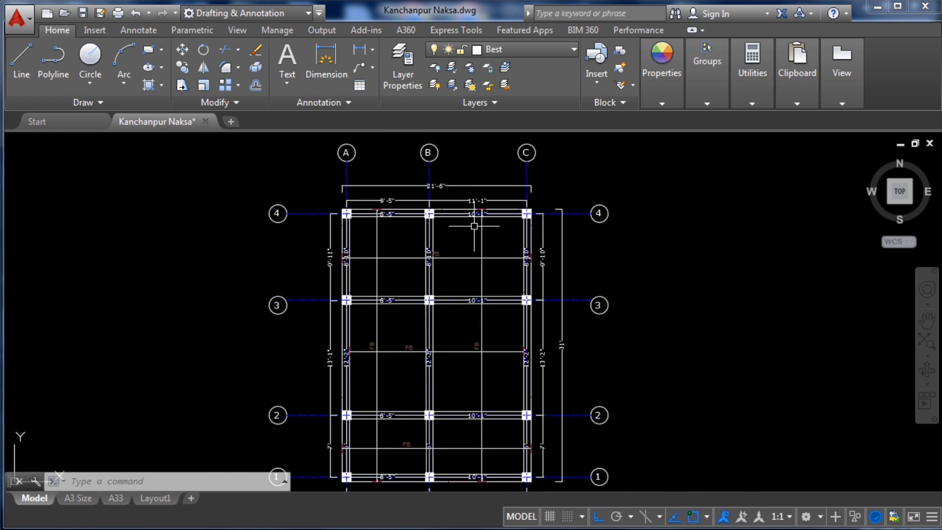
pyautogui.scroll(1, 481, 231)
pyautogui.scroll(-2, 481, 232)
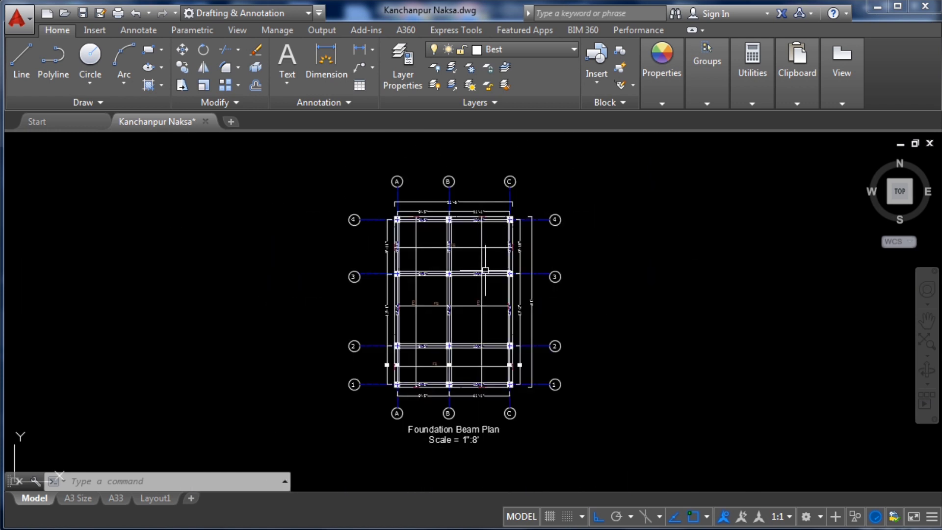
pyautogui.click(486, 365)
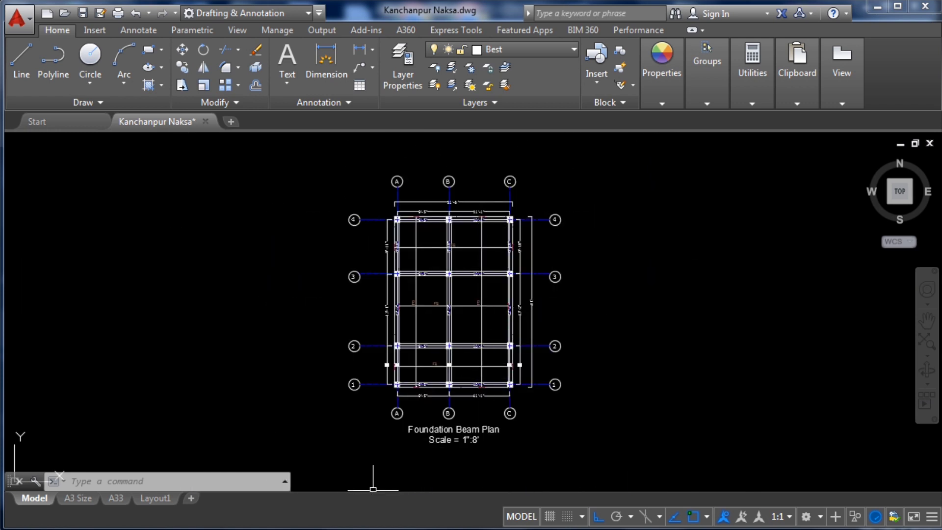
pyautogui.click(361, 526)
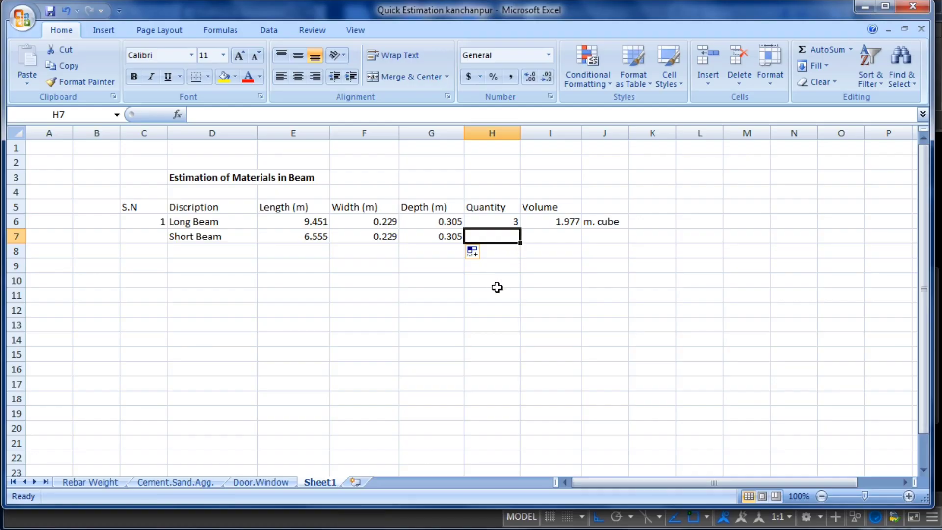
# Step: Enter 4 as the Short Beam's quantity and fill the Long Beam's volume formula from I6 down to I7
pyautogui.write('4')
pyautogui.press('Tab')
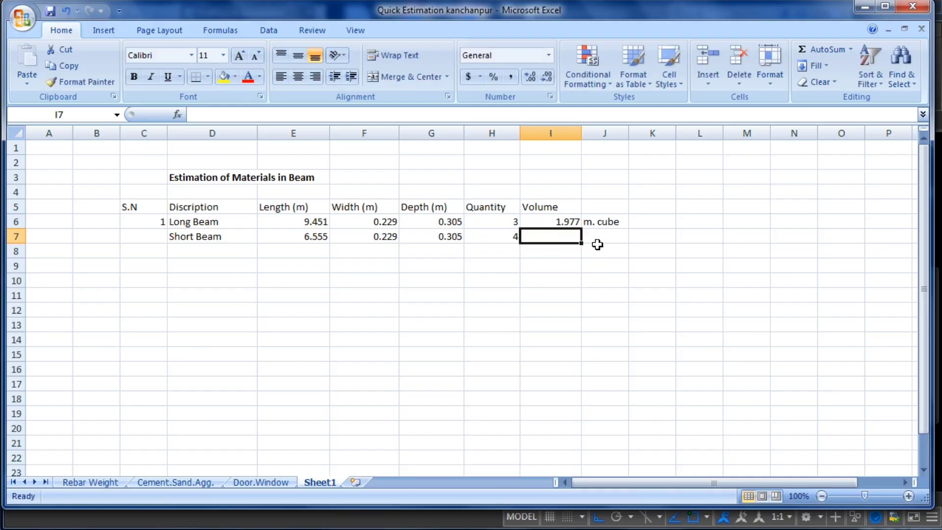
pyautogui.click(564, 225)
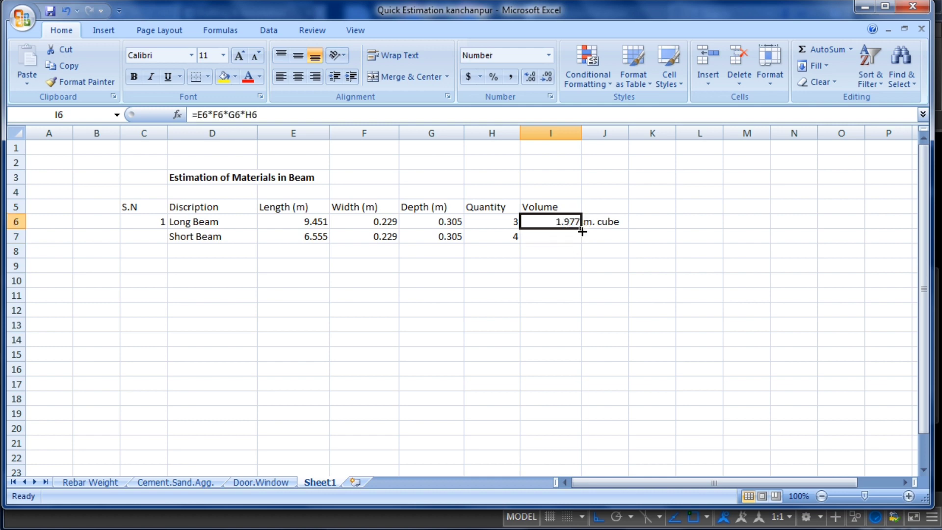
pyautogui.moveTo(581, 231); pyautogui.dragTo(580, 242)
pyautogui.click(560, 260)
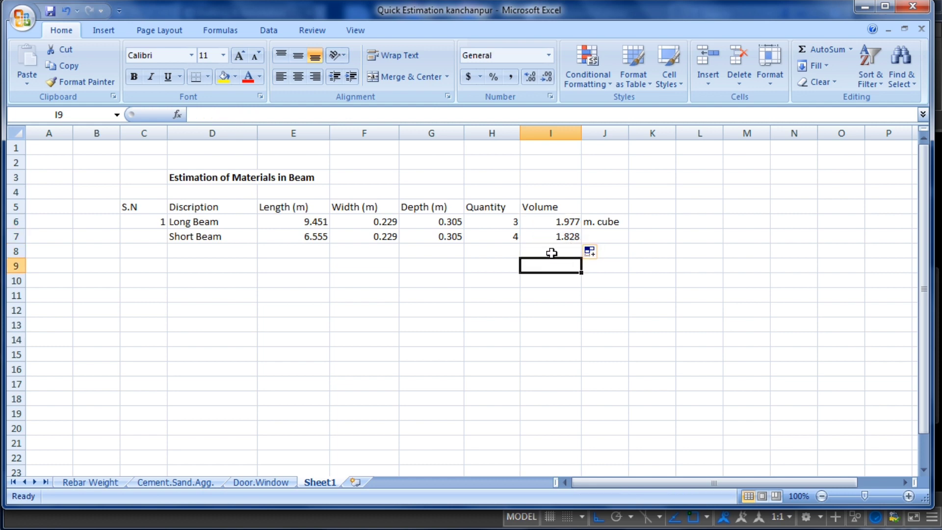
# Step: Enter the unit "m. cube" in J7 beside the Short Beam's volume
pyautogui.click(608, 239)
pyautogui.write('m. cube')
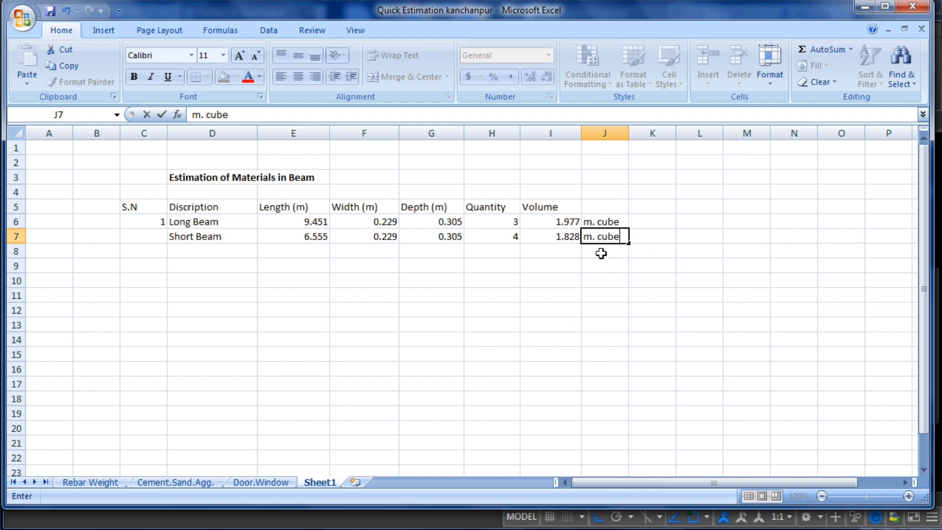
pyautogui.press('Return')
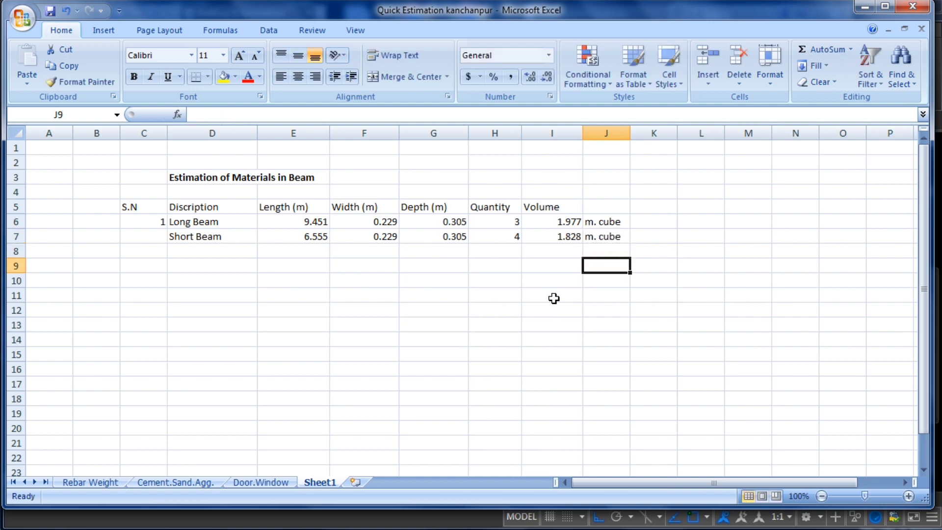
# Step: Enter the label "Total Volume" in H8 and widen column H to fit it
pyautogui.click(555, 294)
pyautogui.moveTo(574, 219); pyautogui.dragTo(570, 238)
pyautogui.click(501, 251)
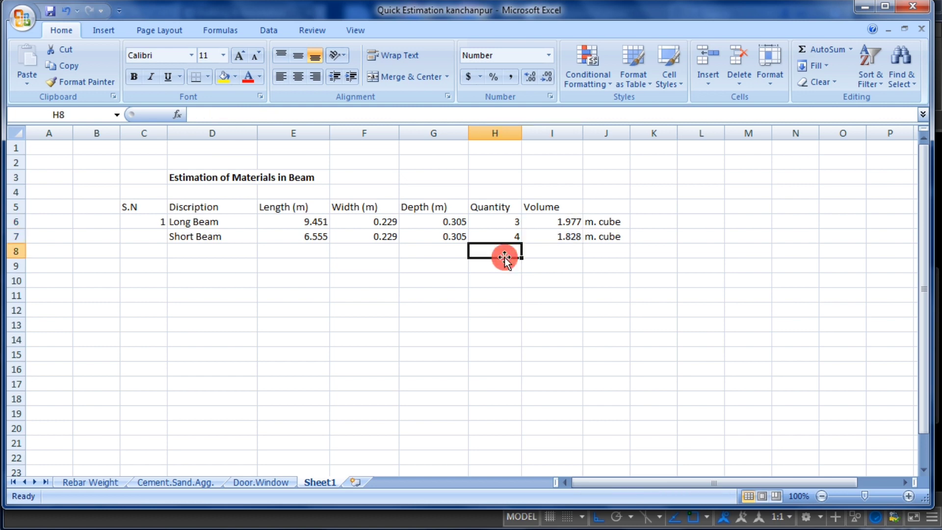
pyautogui.write('Total Volume')
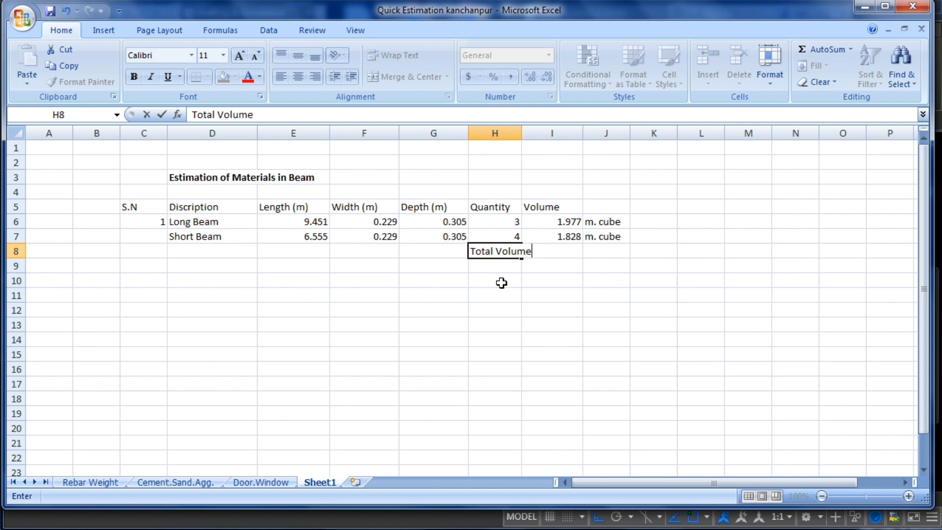
pyautogui.click(502, 283)
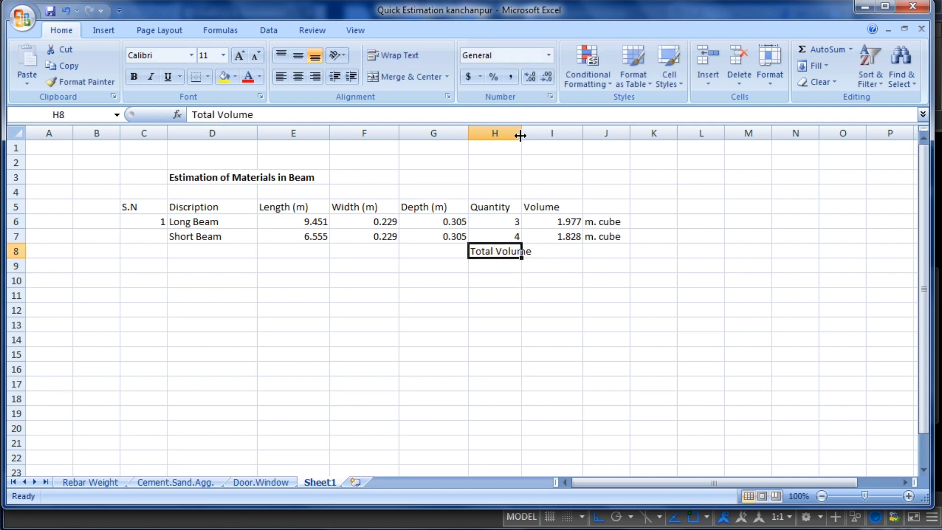
pyautogui.moveTo(522, 133); pyautogui.dragTo(544, 133)
# Step: Calculate the total beam volume in I8 with the formula =sum(I6:I7)
pyautogui.click(565, 251)
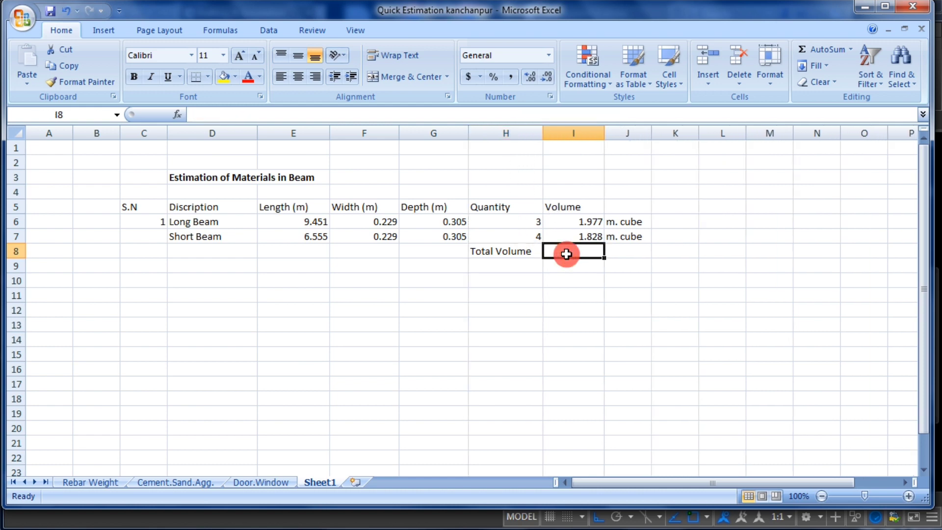
pyautogui.click(587, 224)
pyautogui.click(584, 237)
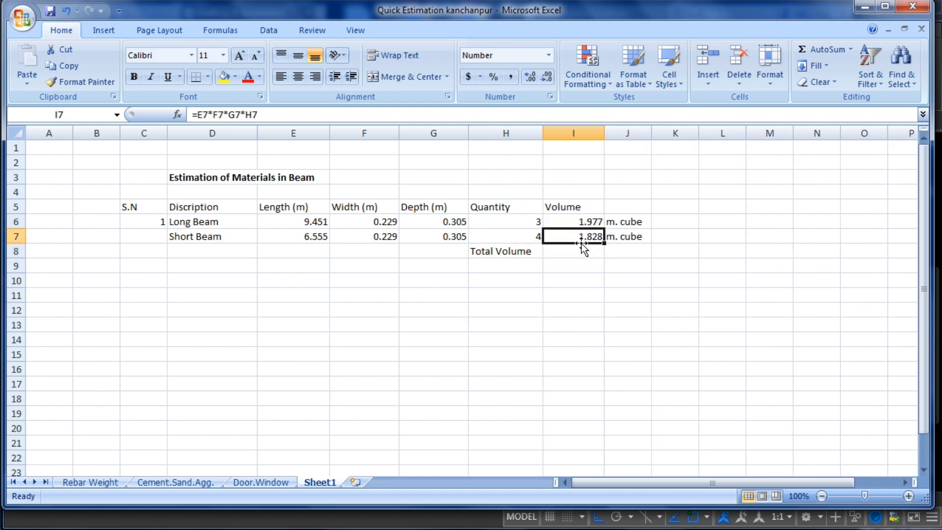
pyautogui.click(580, 249)
pyautogui.write('=')
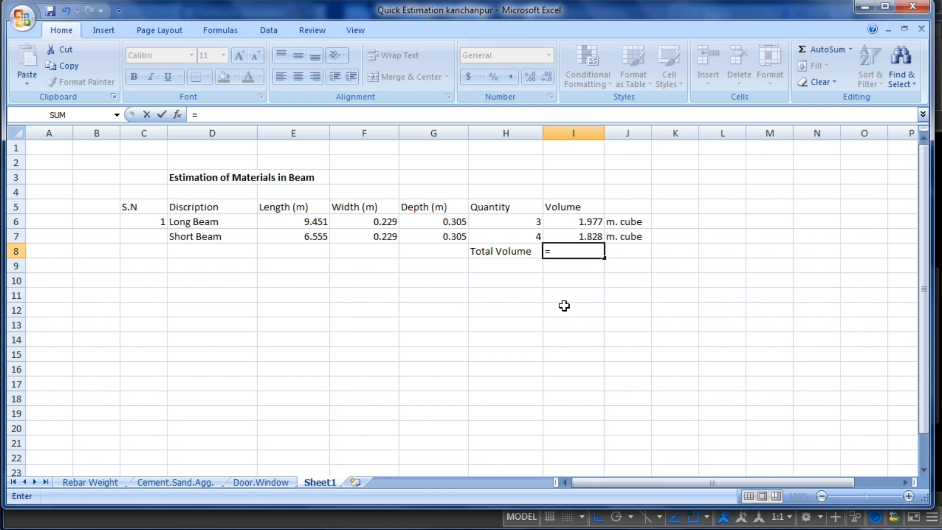
pyautogui.write('sum(')
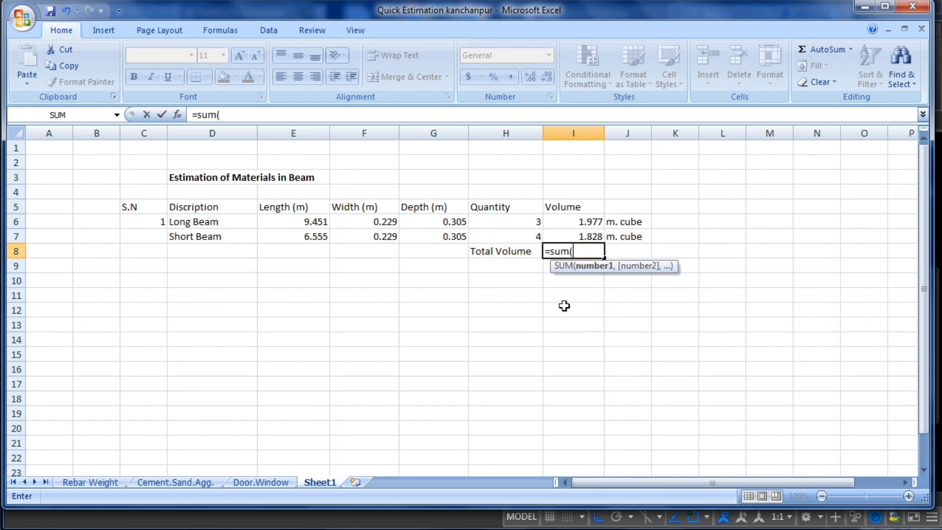
pyautogui.moveTo(582, 220); pyautogui.dragTo(587, 236)
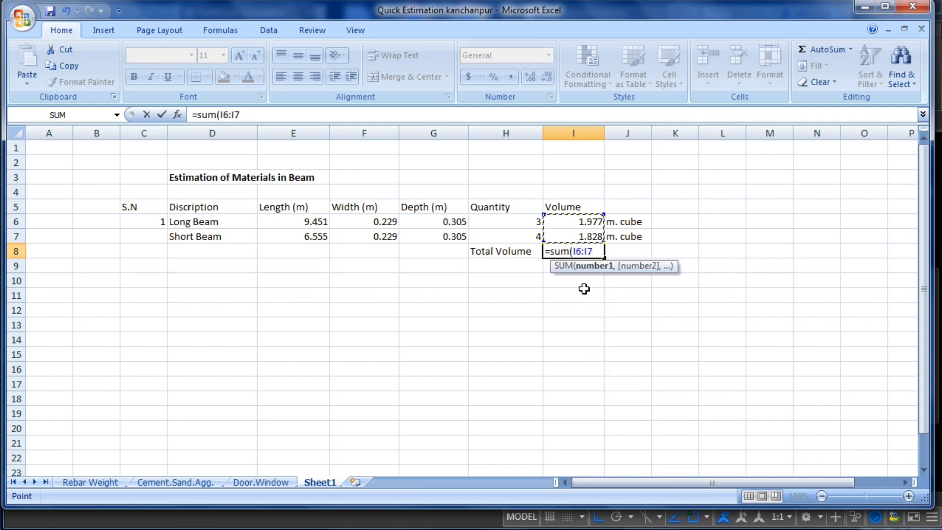
pyautogui.write(')')
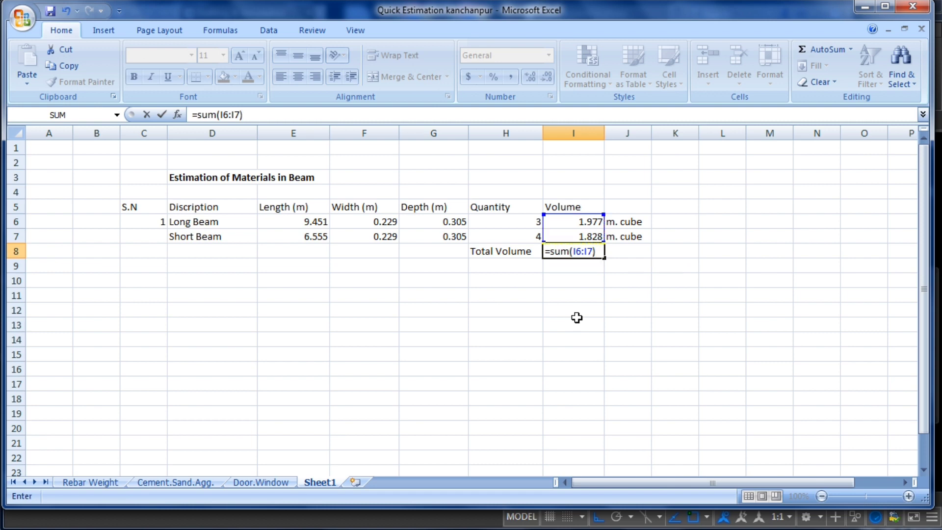
pyautogui.press('Return')
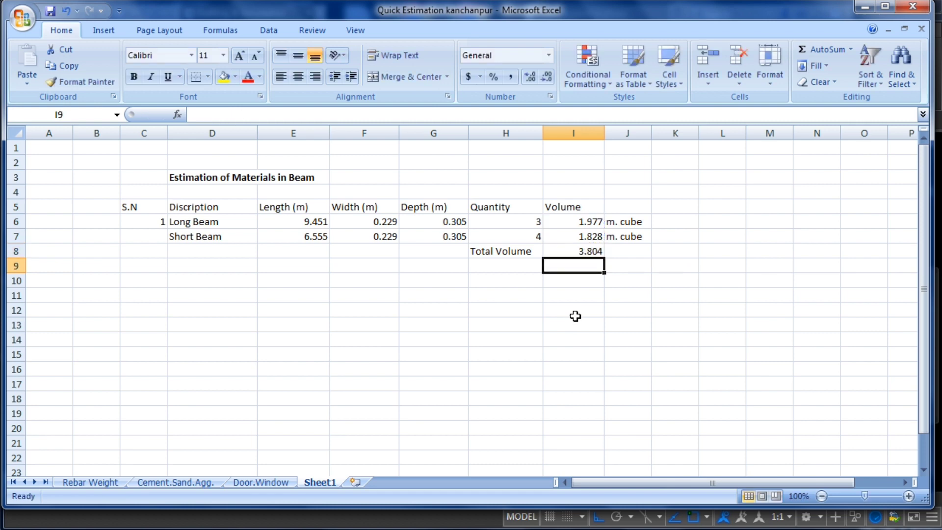
# Step: Enter the unit "m. cube" in J8 beside the total volume
pyautogui.click(583, 251)
pyautogui.click(611, 252)
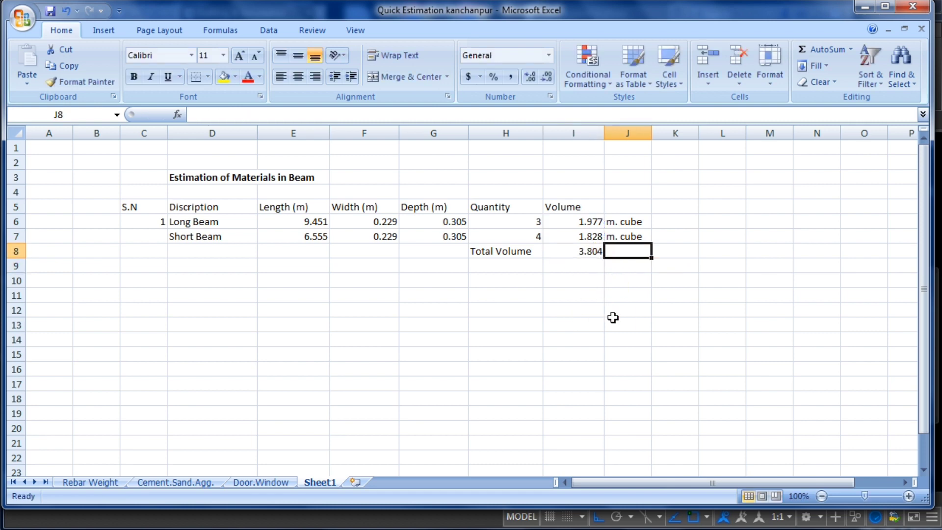
pyautogui.write('m')
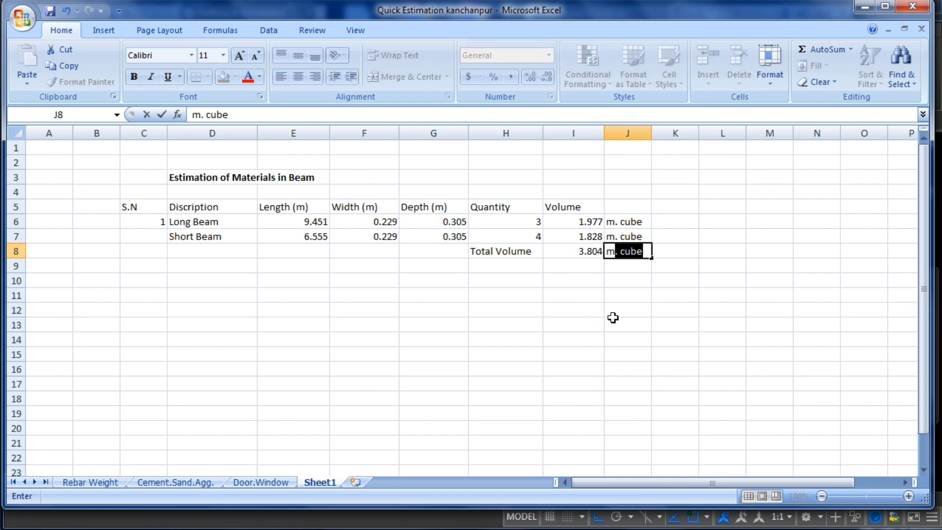
pyautogui.write('. cube')
pyautogui.click(613, 318)
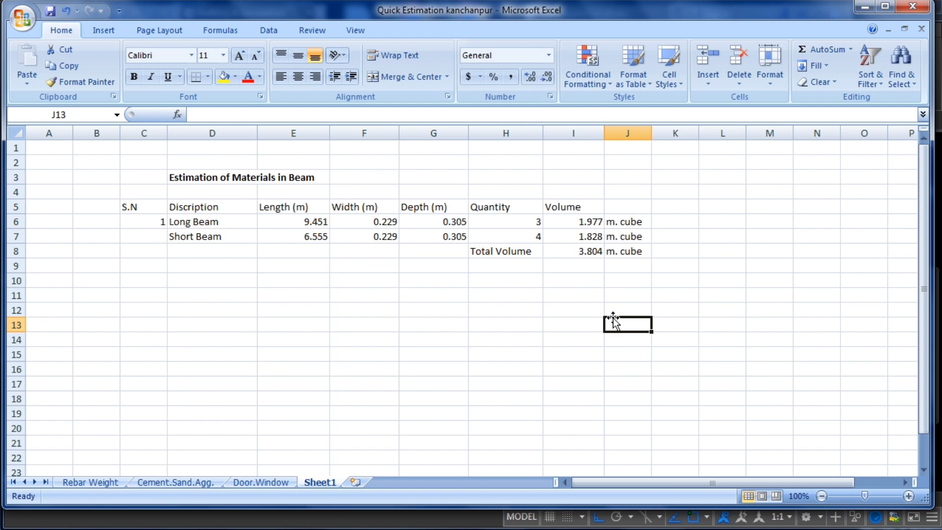
# Step: Select the total volume in I8, review the Foundation Beam Plan in AutoCAD, and return to Excel
pyautogui.click(595, 253)
pyautogui.click(381, 508)
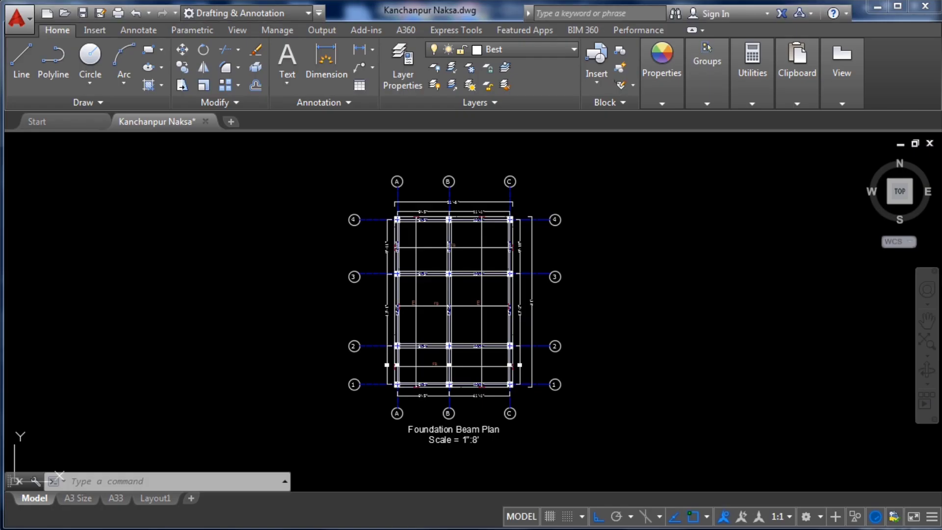
pyautogui.scroll(-2, 528, 307)
pyautogui.scroll(2, 524, 308)
pyautogui.click(379, 501)
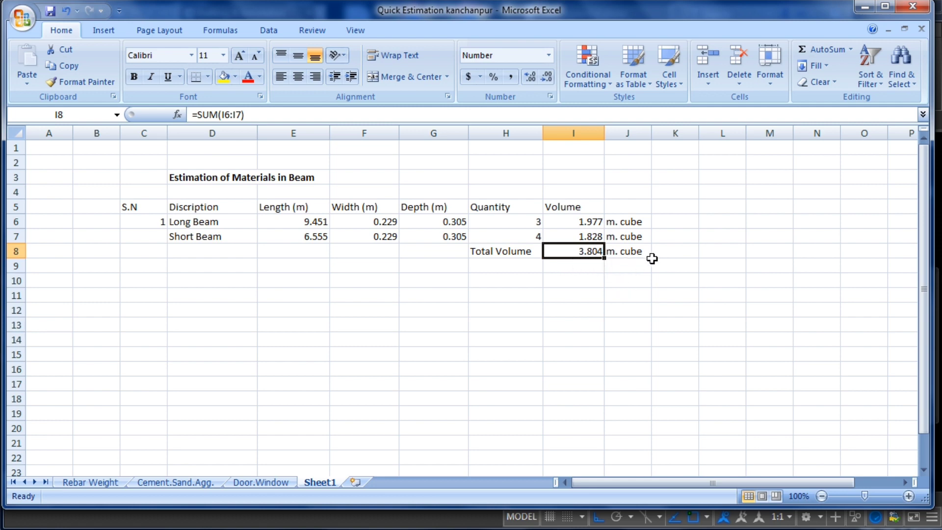
# Step: Label the total volume as "Wet Volume" in K8 and widen column K to fit the text
pyautogui.click(677, 252)
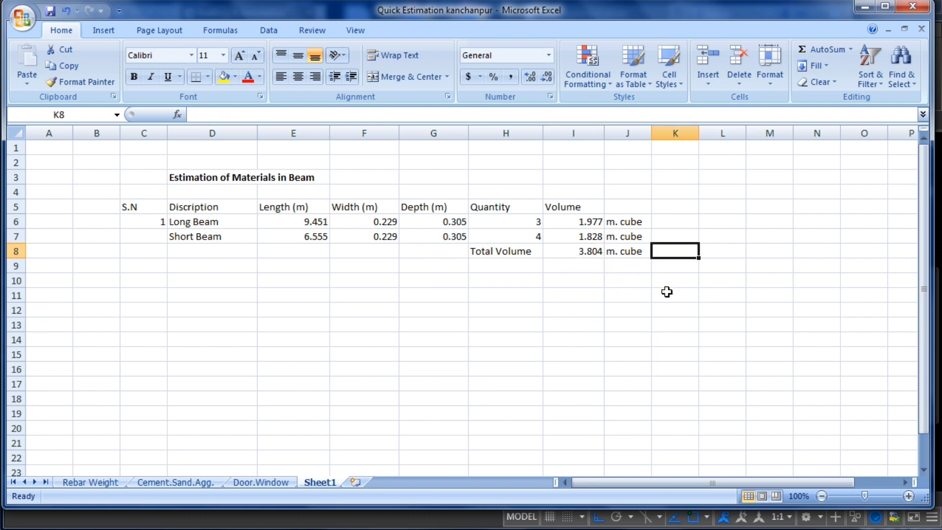
pyautogui.write('Wet')
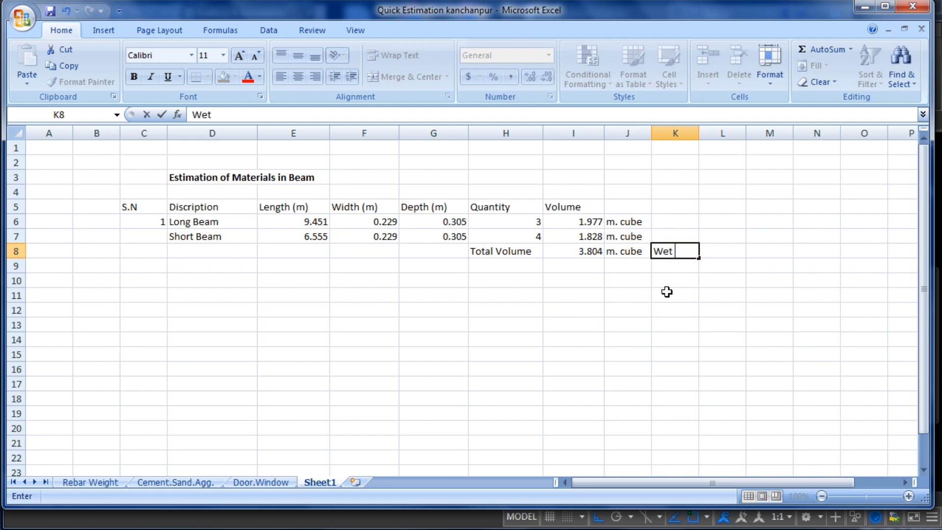
pyautogui.write(' Volume')
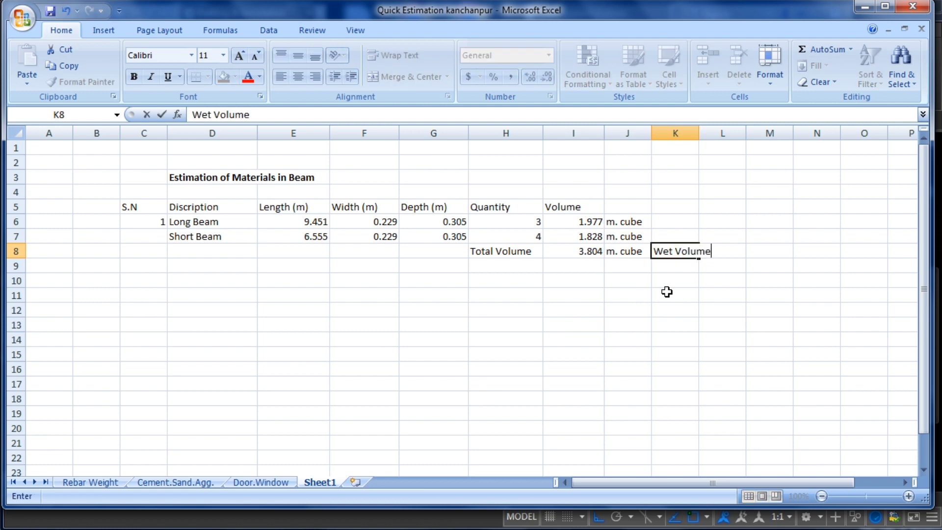
pyautogui.click(645, 293)
pyautogui.moveTo(700, 136); pyautogui.dragTo(716, 139)
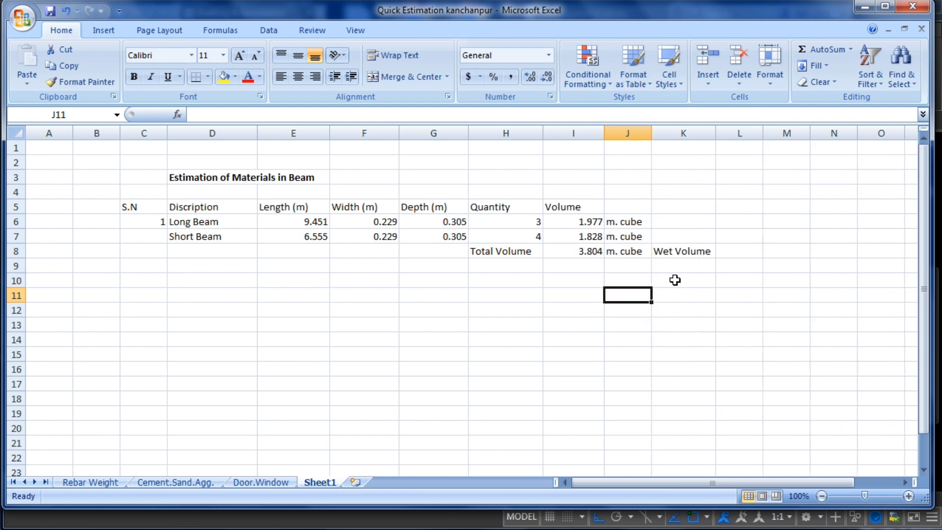
# Step: Enter the label "Dry Volume" in K9 below the Wet Volume label
pyautogui.click(670, 308)
pyautogui.click(660, 264)
pyautogui.write('Dry Vo')
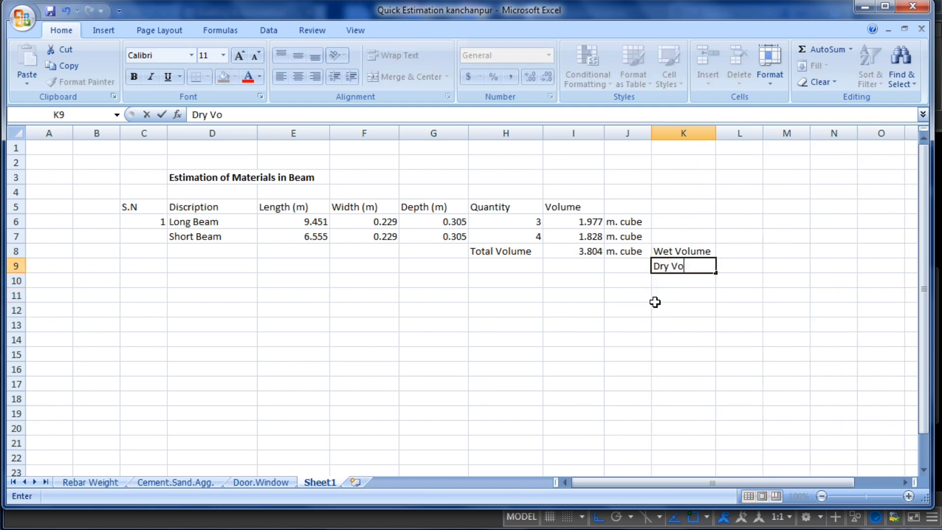
pyautogui.write('lume')
pyautogui.press('Return')
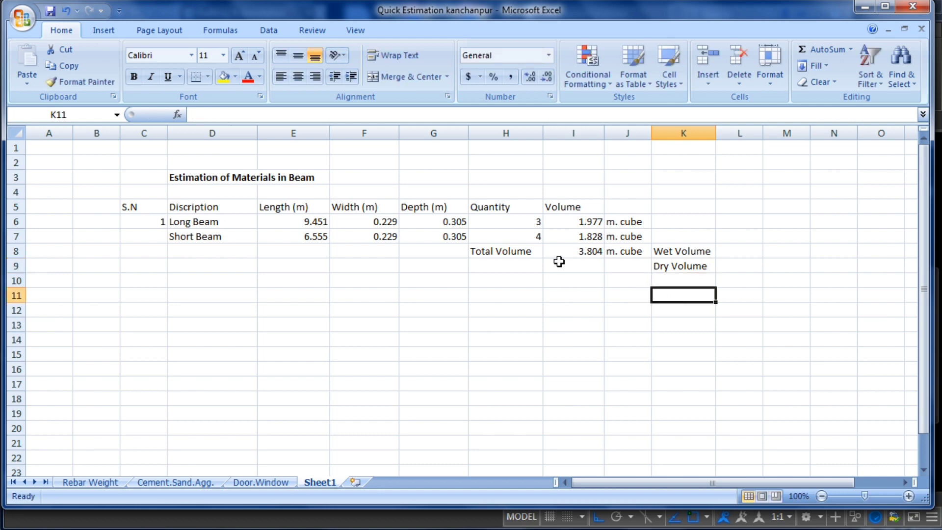
# Step: Calculate the dry volume in I9 with the formula =3.804*1.54
pyautogui.click(581, 250)
pyautogui.click(588, 265)
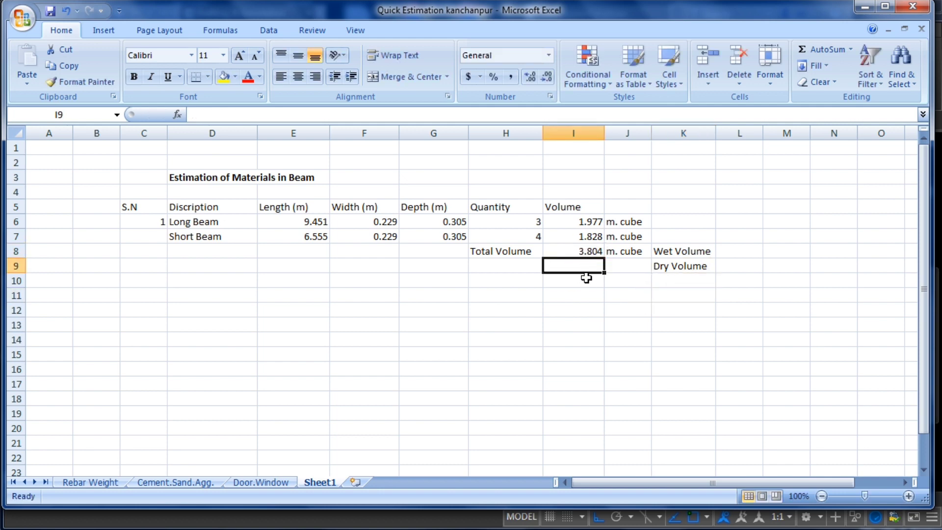
pyautogui.write('=')
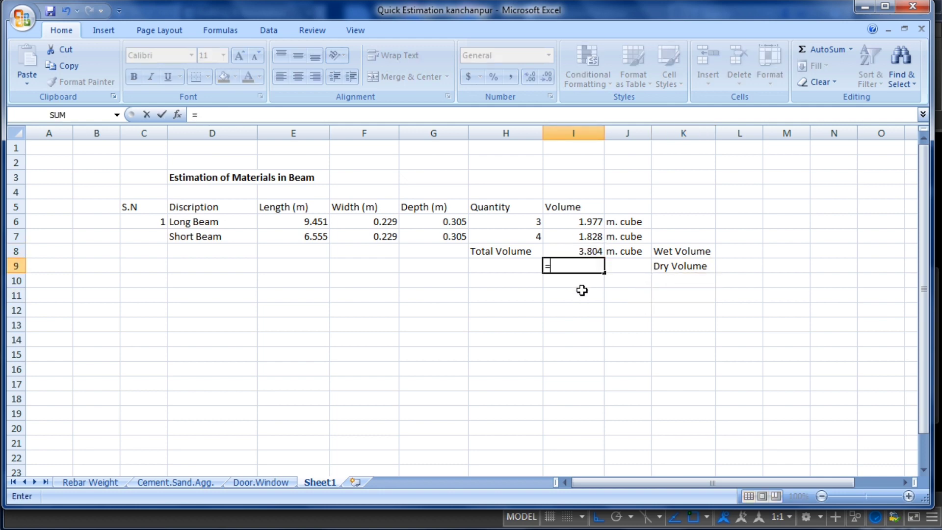
pyautogui.write('3.804*')
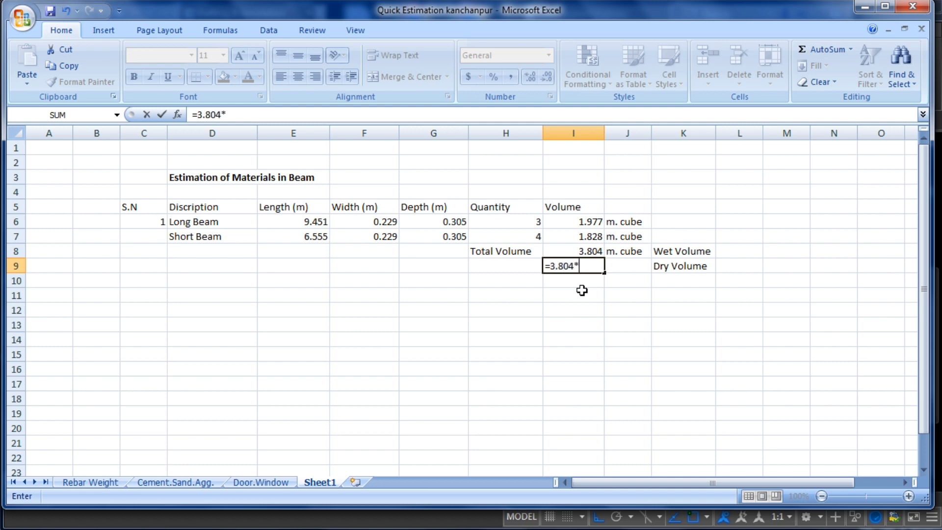
pyautogui.write('1.54')
pyautogui.press('Return')
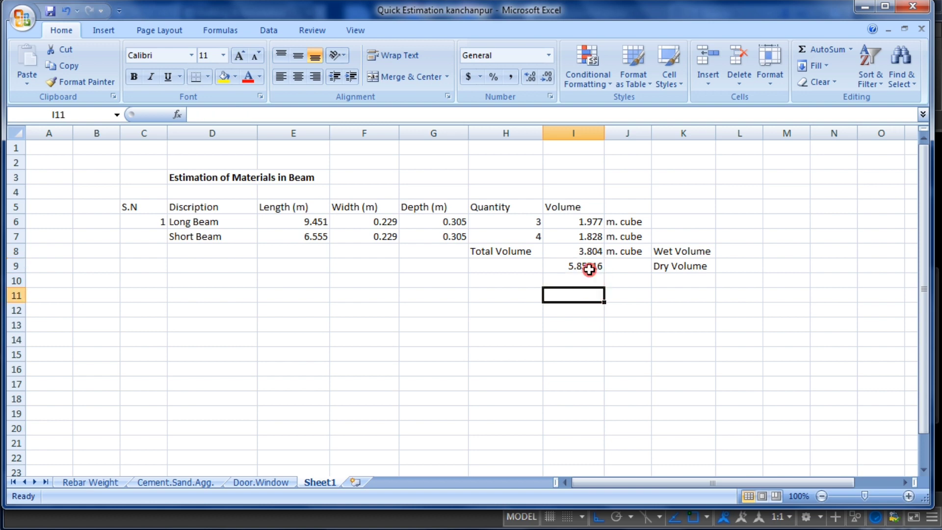
# Step: Examine the multiplication factor in I9's dry volume formula together with the Dry Volume and Wet Volume labels
pyautogui.click(580, 267)
pyautogui.moveTo(245, 115); pyautogui.dragTo(221, 117)
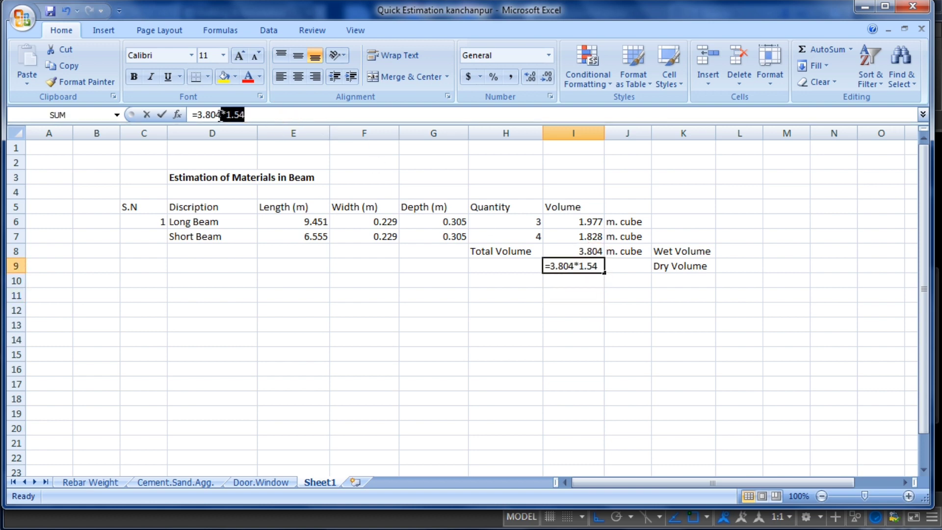
pyautogui.click(665, 266)
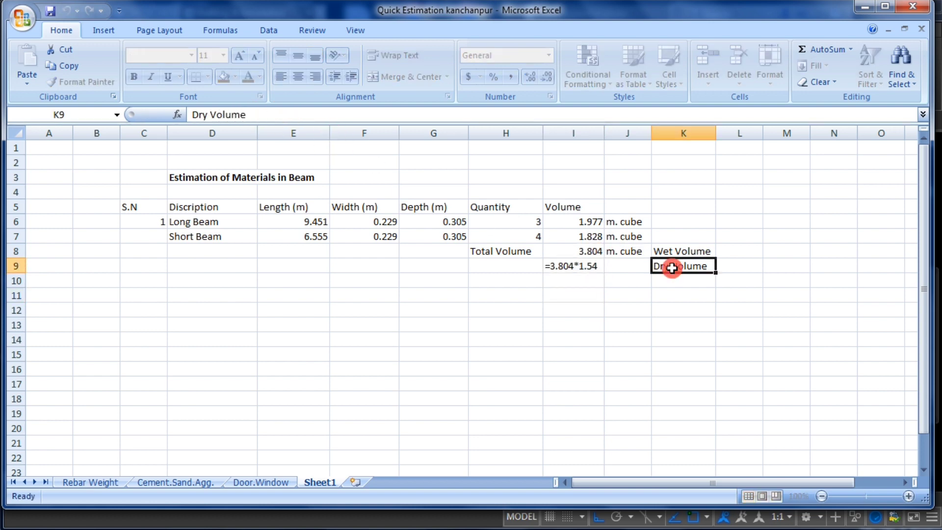
pyautogui.click(676, 250)
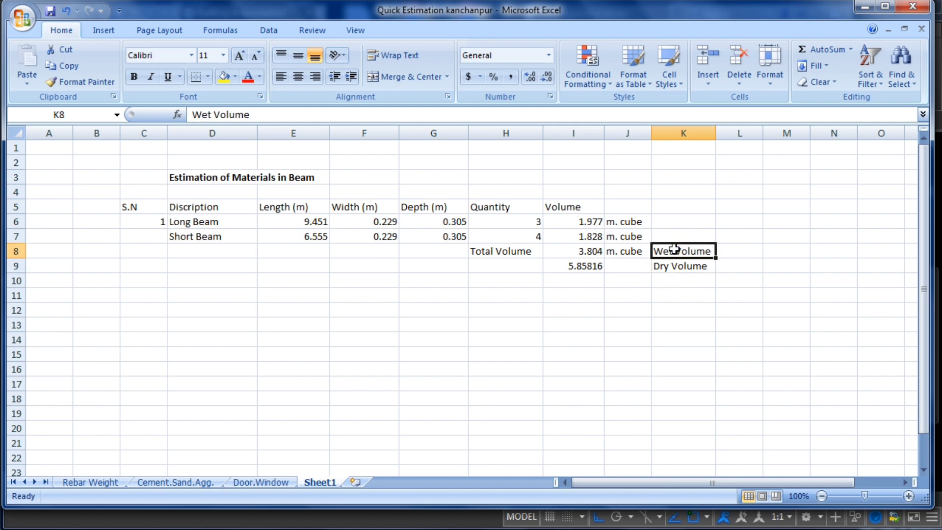
pyautogui.click(614, 265)
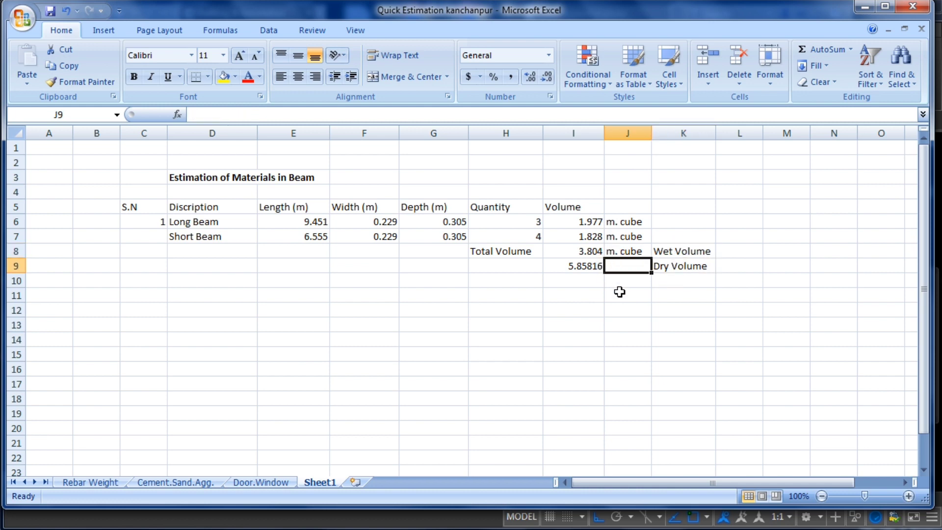
pyautogui.click(587, 269)
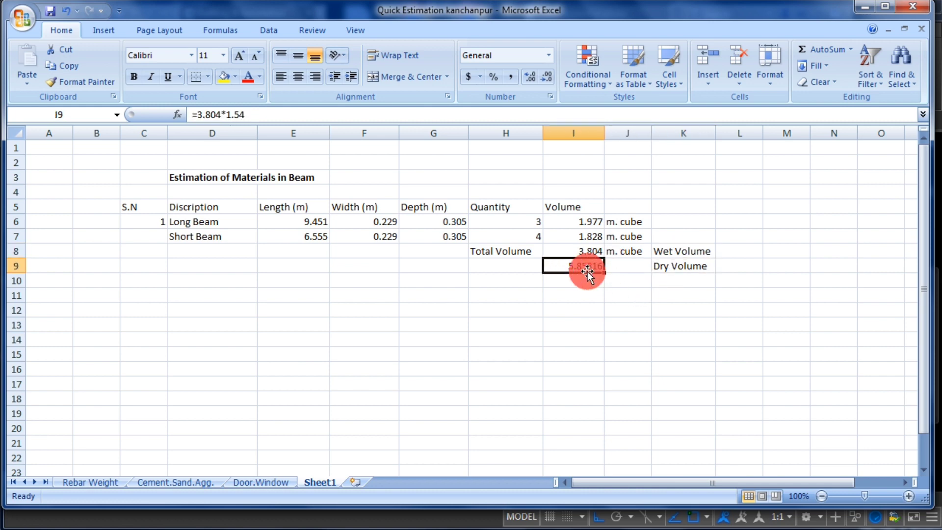
# Step: Inspect the 1.54 factor inside the dry volume formula in I9, leaving the formula as it is
pyautogui.click(251, 118)
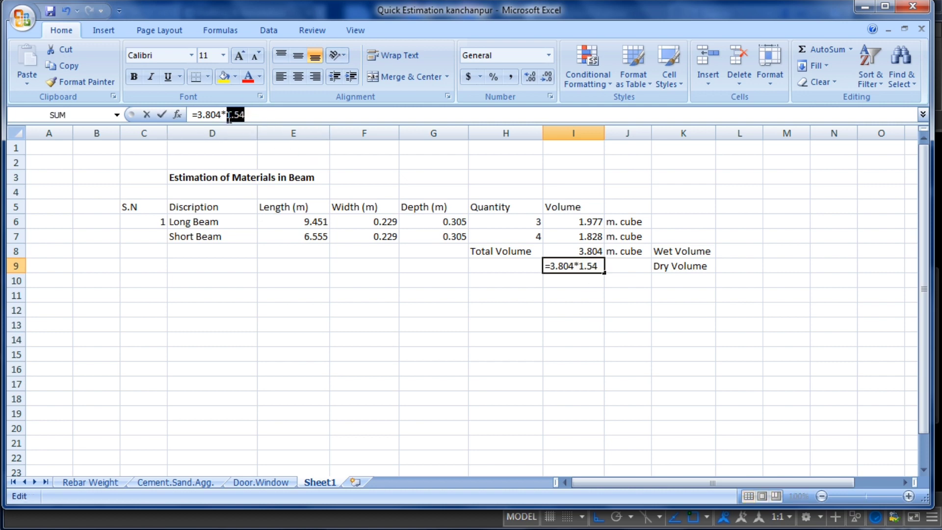
pyautogui.moveTo(251, 115); pyautogui.dragTo(223, 115)
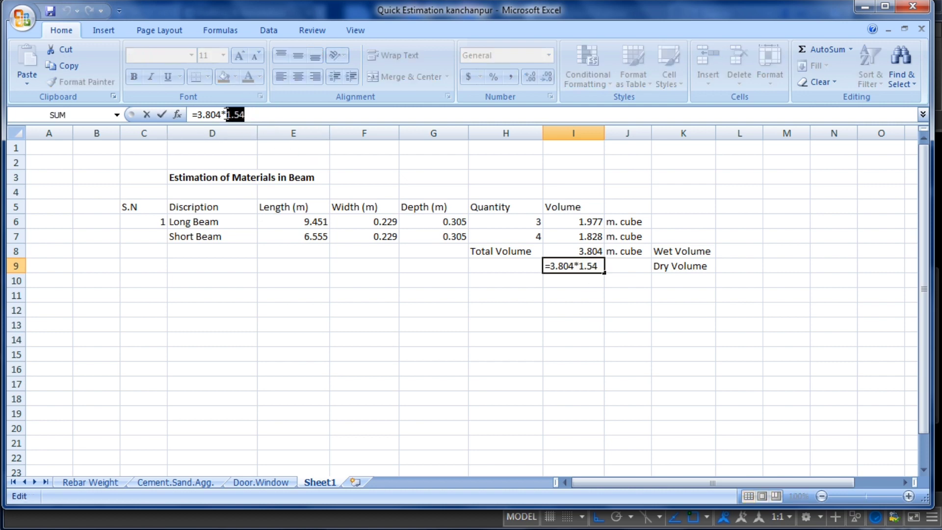
pyautogui.click(265, 114)
pyautogui.click(578, 297)
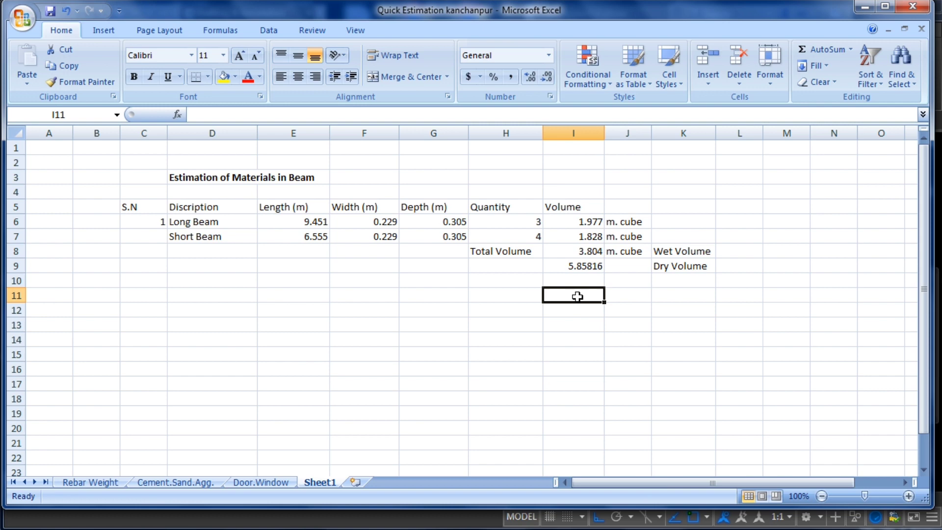
pyautogui.click(572, 268)
# Step: Enter the label "Actual Volume" in H9, directly below the Total Volume label
pyautogui.click(520, 264)
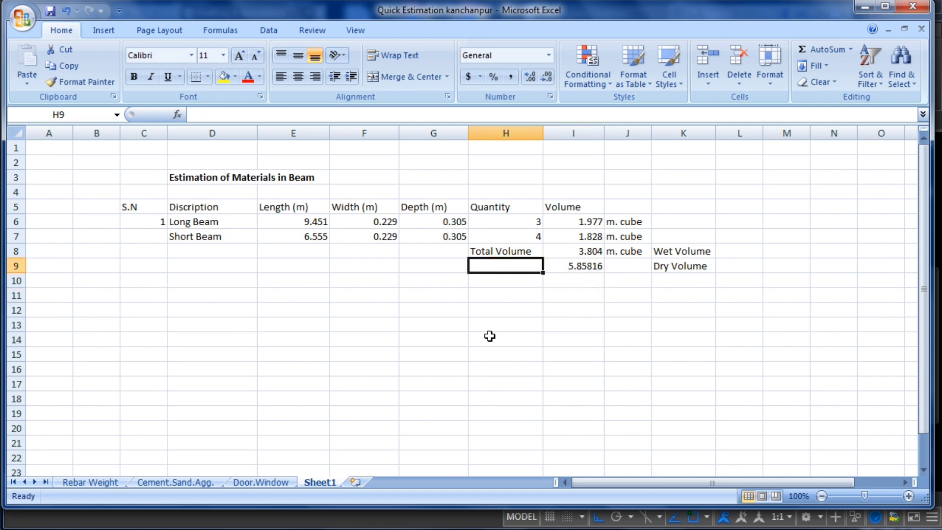
pyautogui.press('BackSpace')
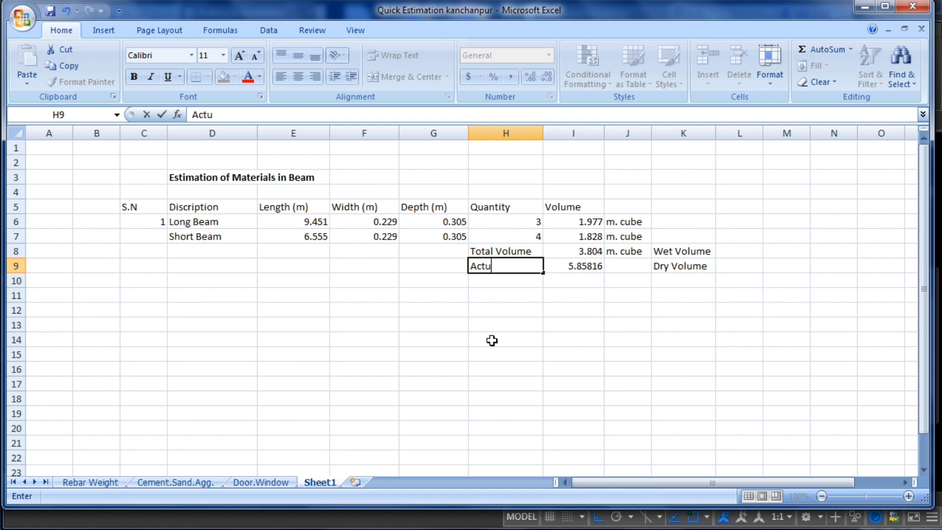
pyautogui.write('Actual Volume')
pyautogui.click(565, 322)
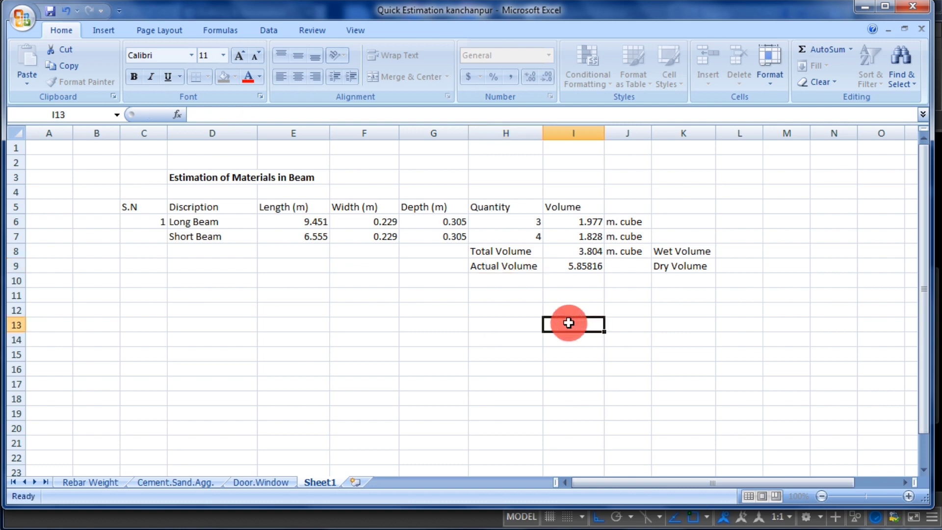
# Step: Enter the unit "m. cube" in J9 beside the dry volume value
pyautogui.click(585, 268)
pyautogui.press('Right')
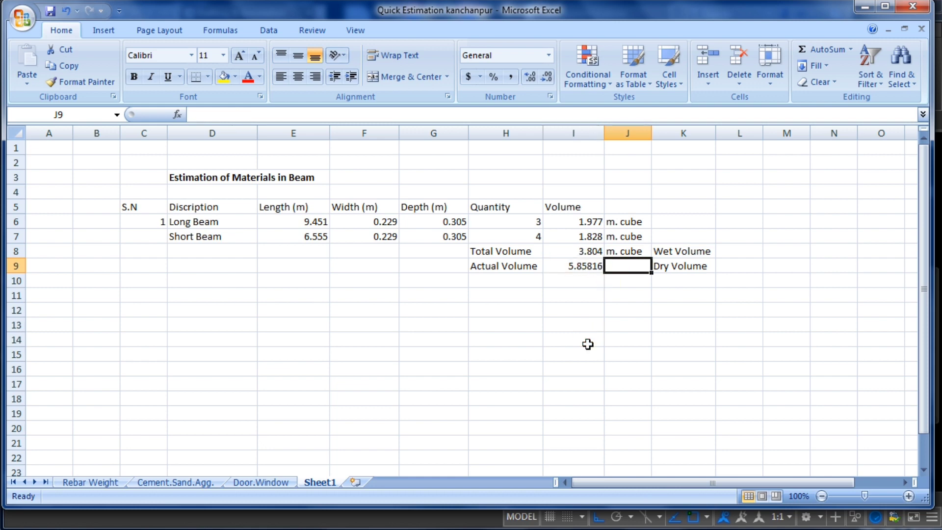
pyautogui.write('m. cube')
pyautogui.press('Return')
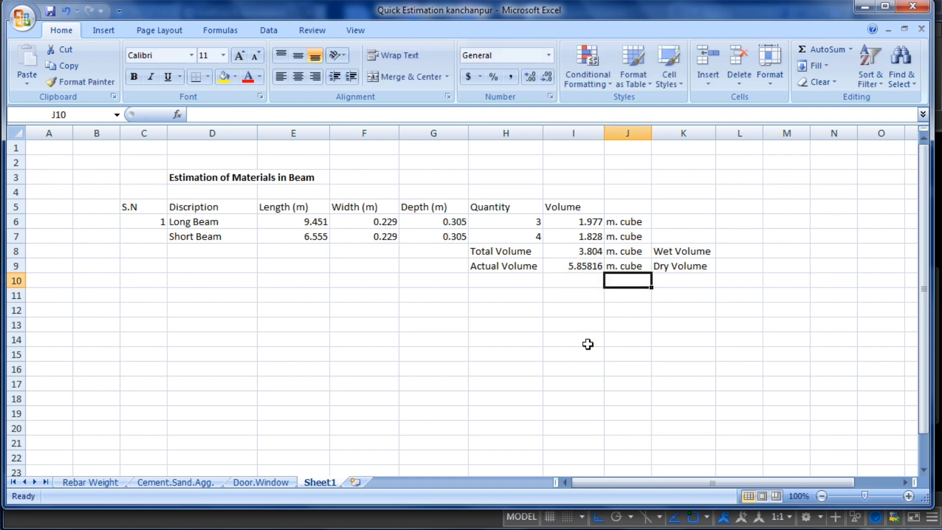
pyautogui.click(570, 265)
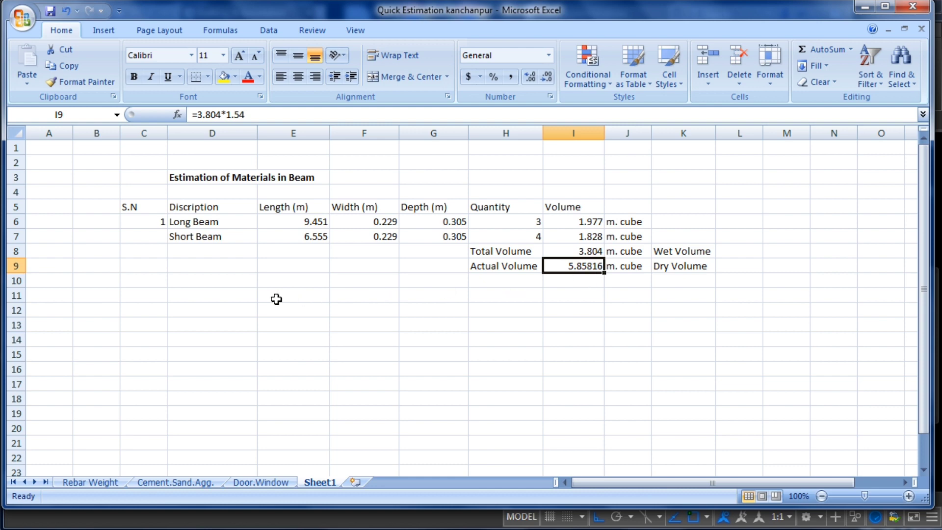
# Step: Enter the label "Grade of Concrete" in D12 below the beam volume table
pyautogui.click(229, 311)
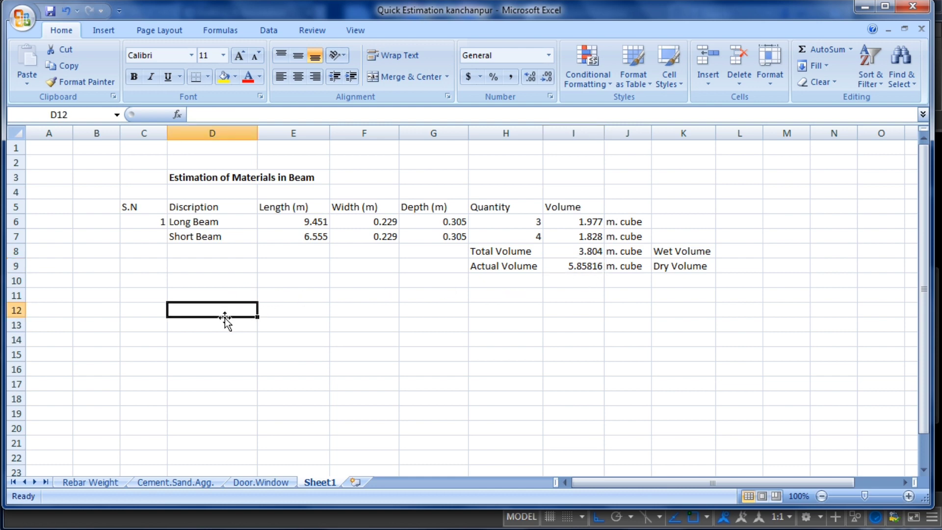
pyautogui.write('G')
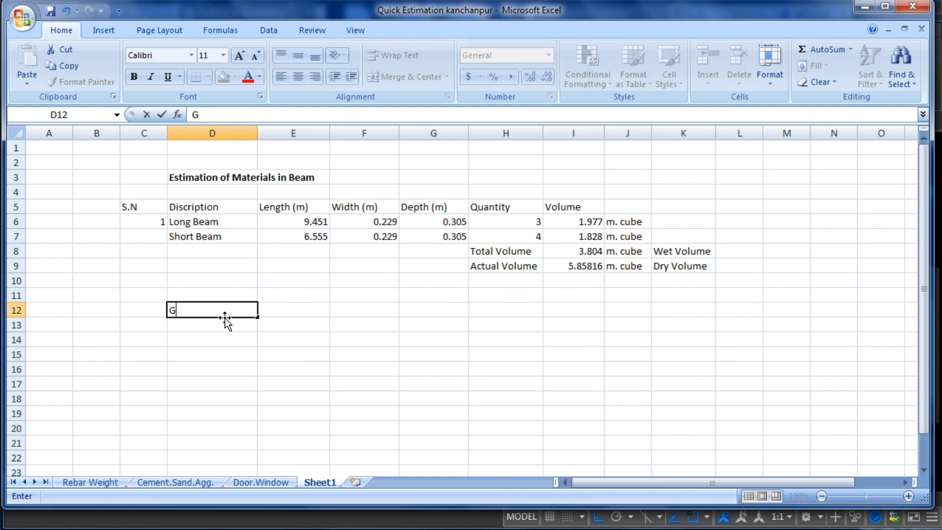
pyautogui.write('rade of Concr')
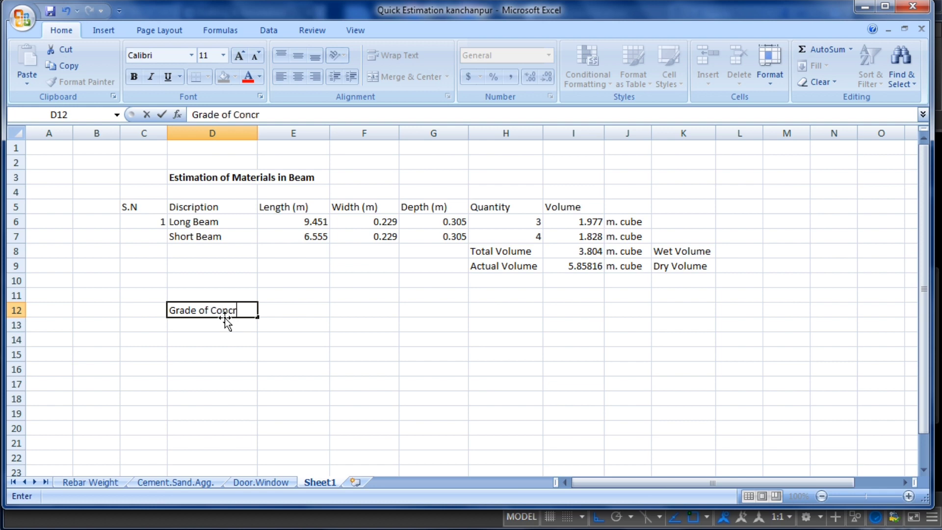
pyautogui.write('eet')
pyautogui.press('BackSpace')
pyautogui.press('BackSpace')
pyautogui.write('te')
pyautogui.press('Return')
pyautogui.click(242, 315)
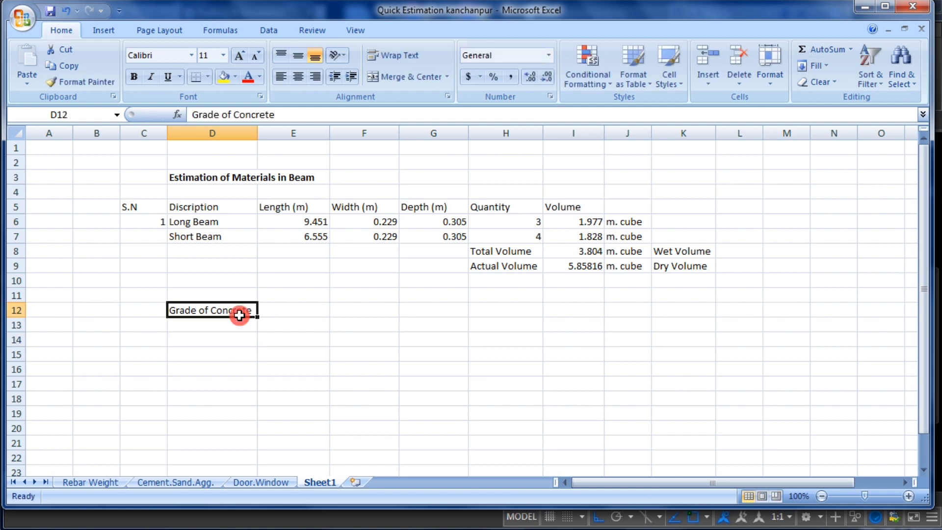
pyautogui.click(238, 327)
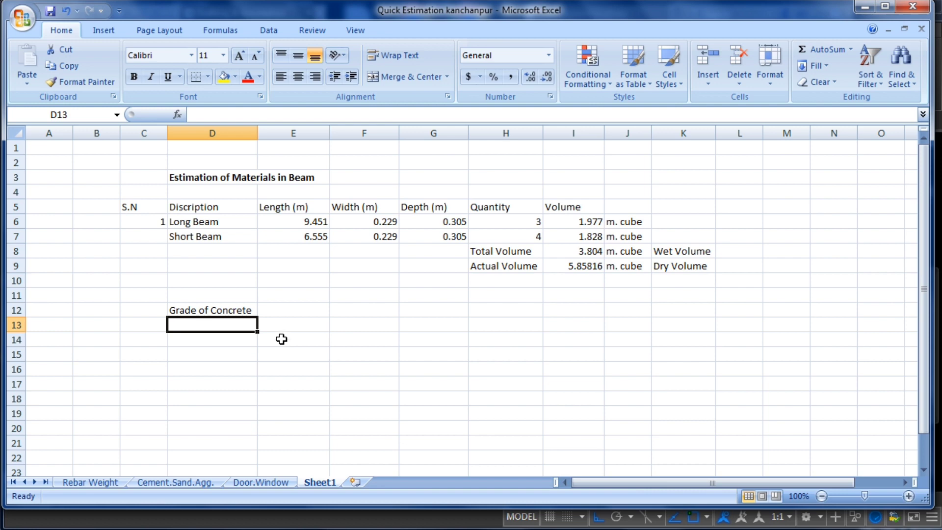
# Step: Enter the concrete grade M20 in E12 and its mix ratio (1:1.5:3) in F12
pyautogui.click(281, 312)
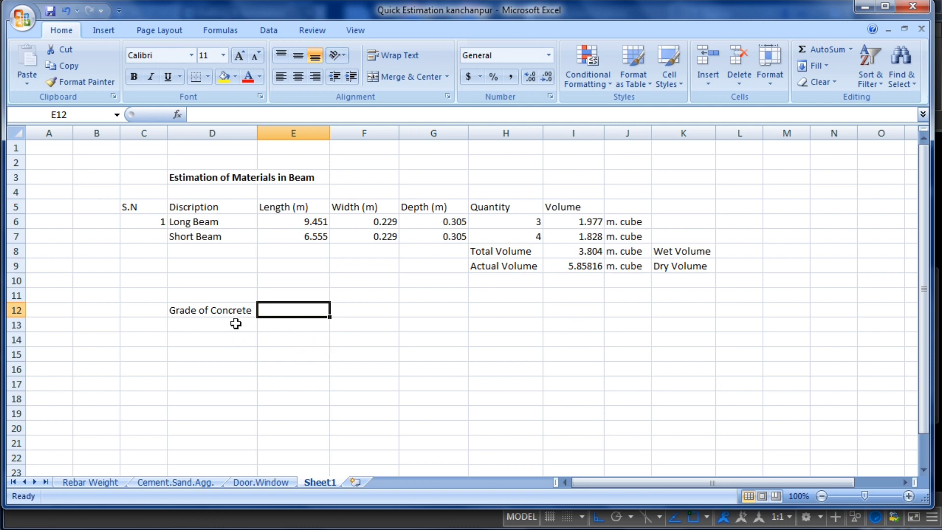
pyautogui.write('M20')
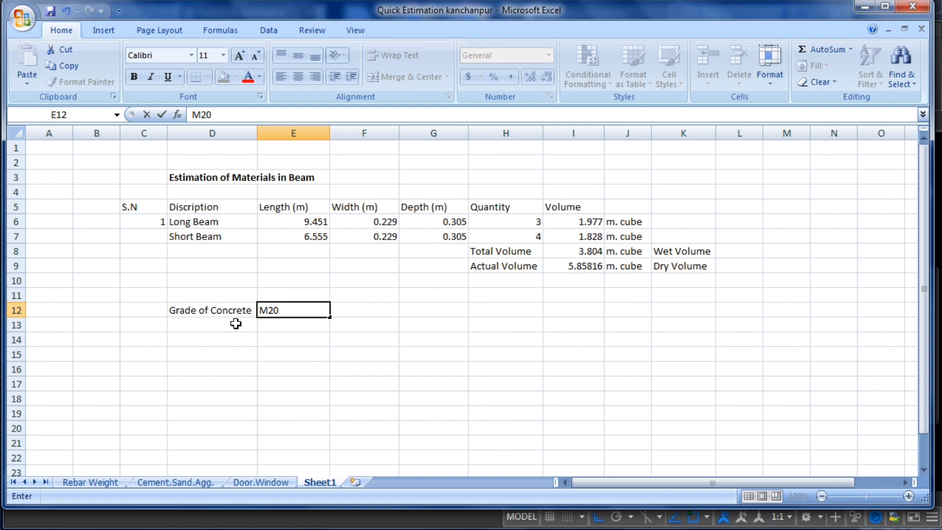
pyautogui.click(236, 324)
pyautogui.click(358, 310)
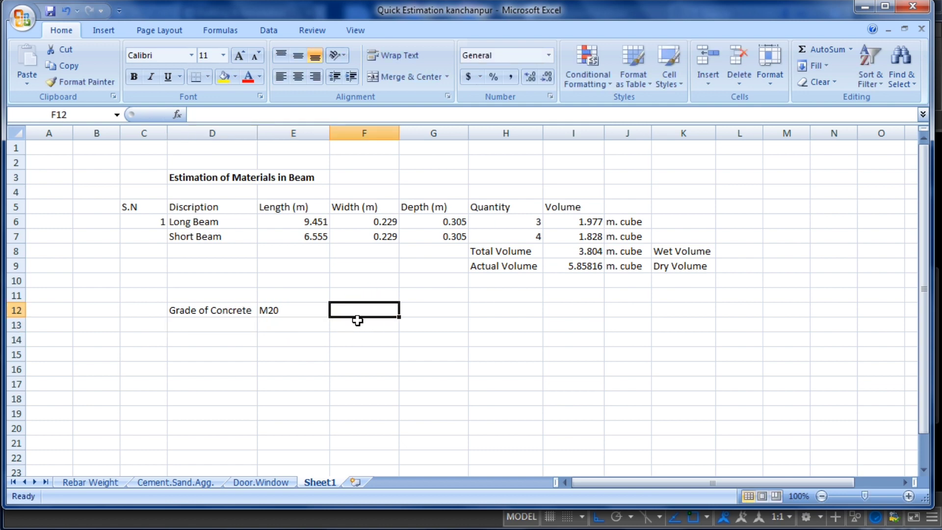
pyautogui.write('(1:1.5:3')
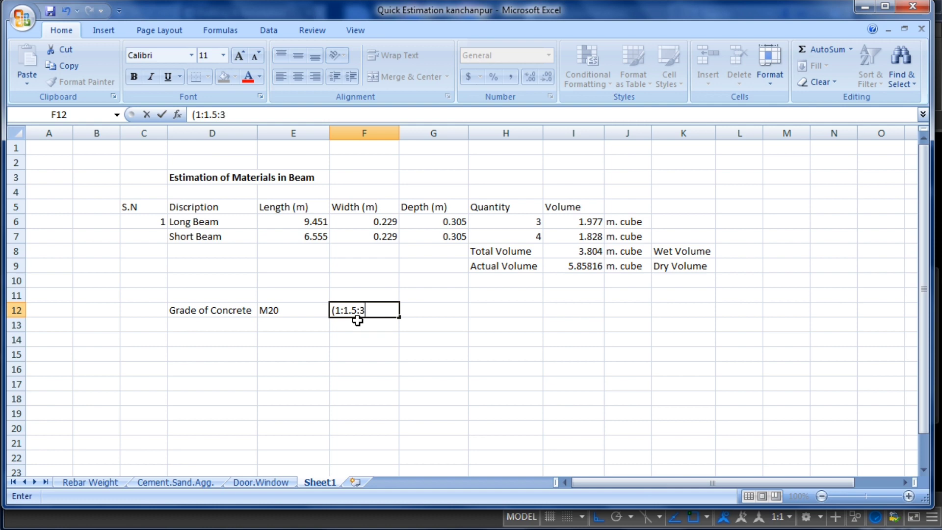
pyautogui.click(349, 353)
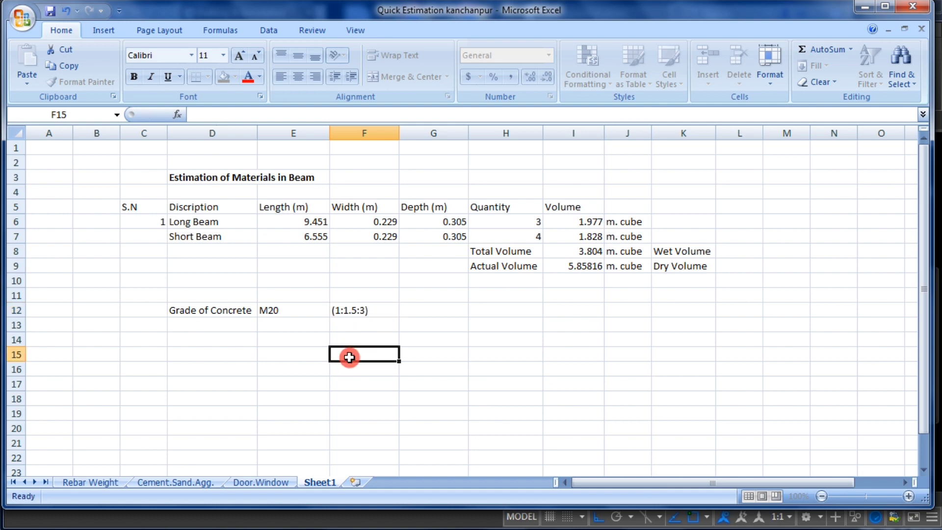
pyautogui.click(370, 308)
# Step: List the mix ratio parts 1, 1.5 and 3 in cells D13 to D15
pyautogui.click(214, 324)
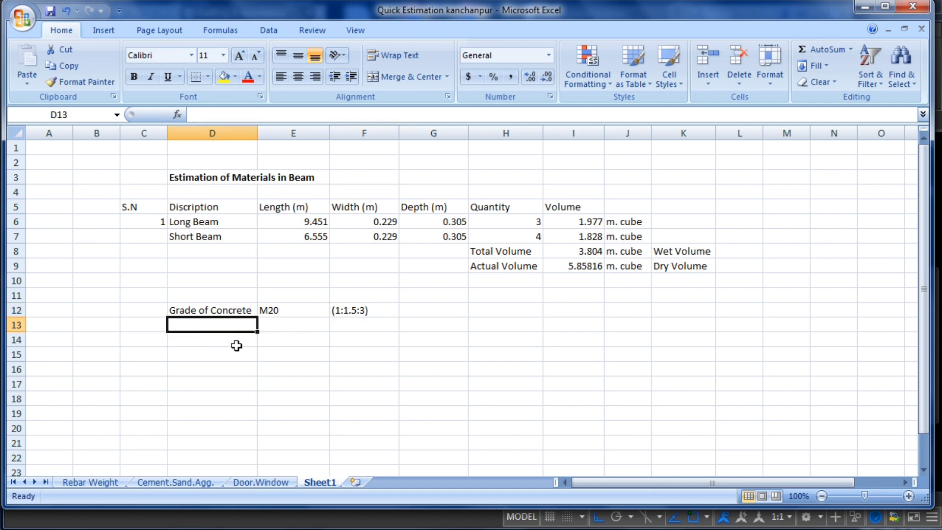
pyautogui.write('1')
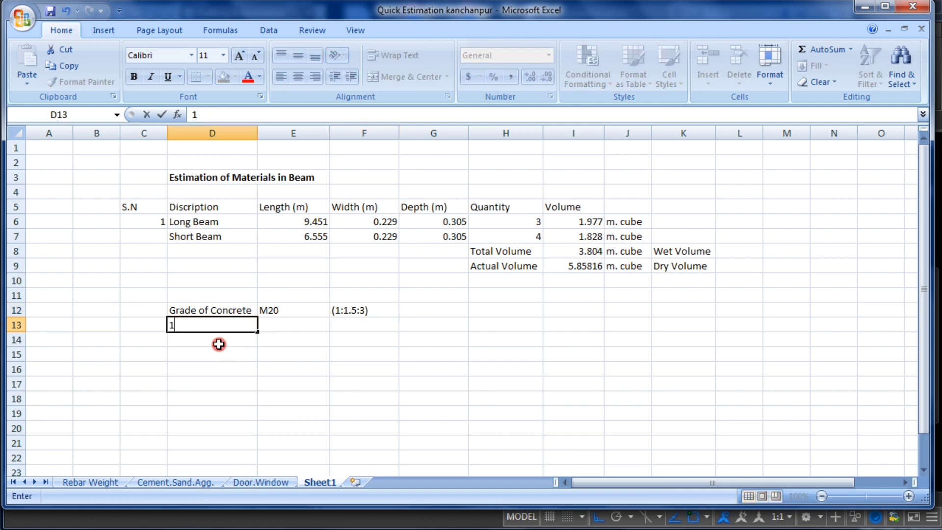
pyautogui.click(219, 344)
pyautogui.write('1.5')
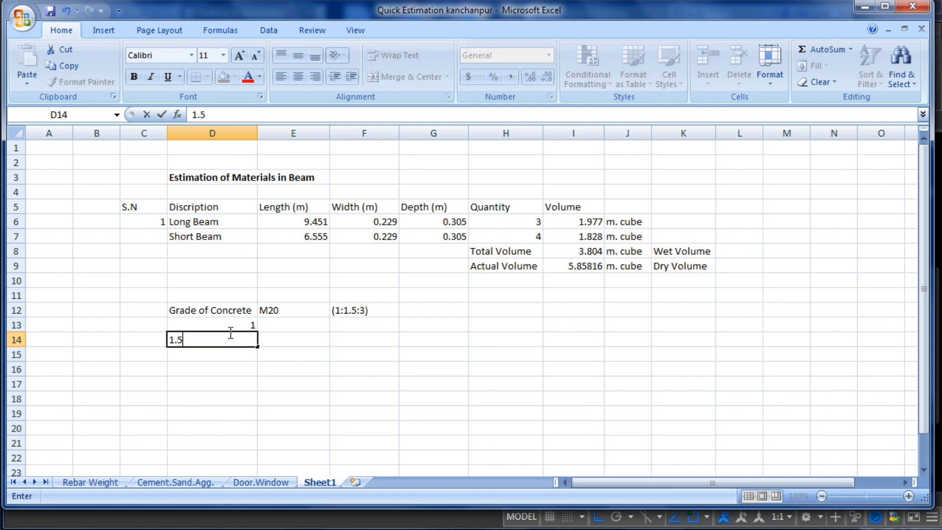
pyautogui.click(237, 357)
pyautogui.write('3')
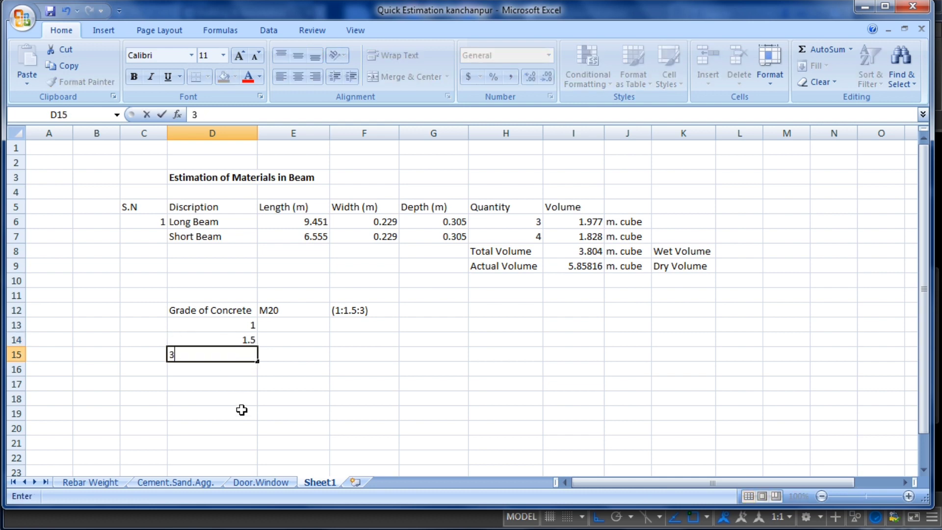
pyautogui.press('Return')
# Step: Label the ratio parts "Cement", "Sand" and "Aggregate" in cells C13 to C15
pyautogui.click(147, 324)
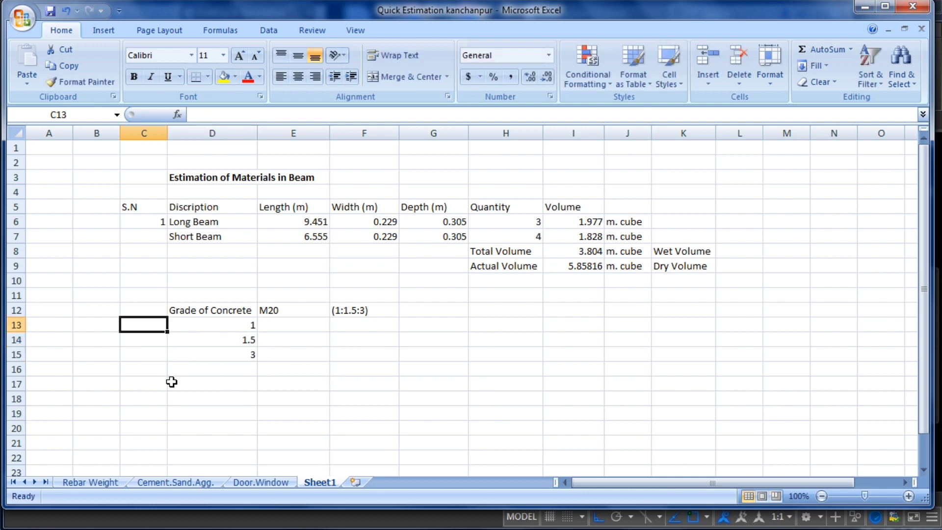
pyautogui.write('Cement')
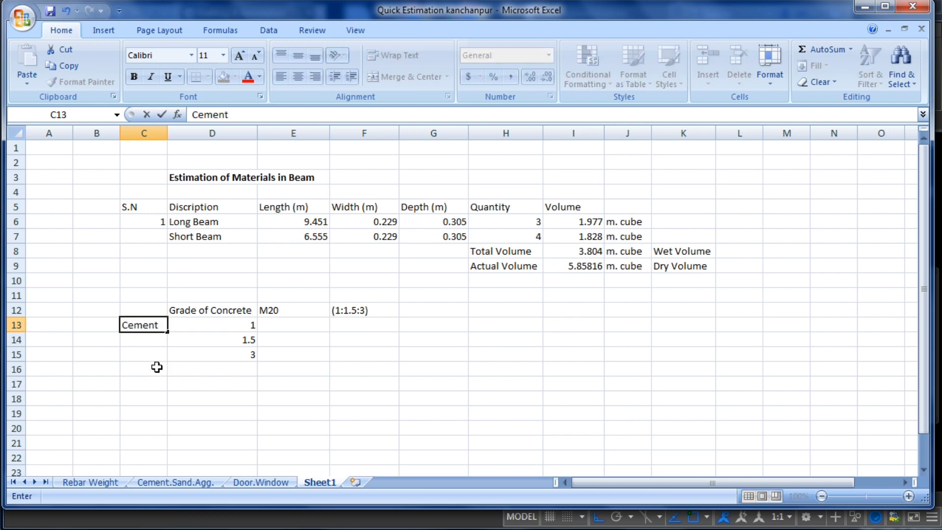
pyautogui.click(141, 341)
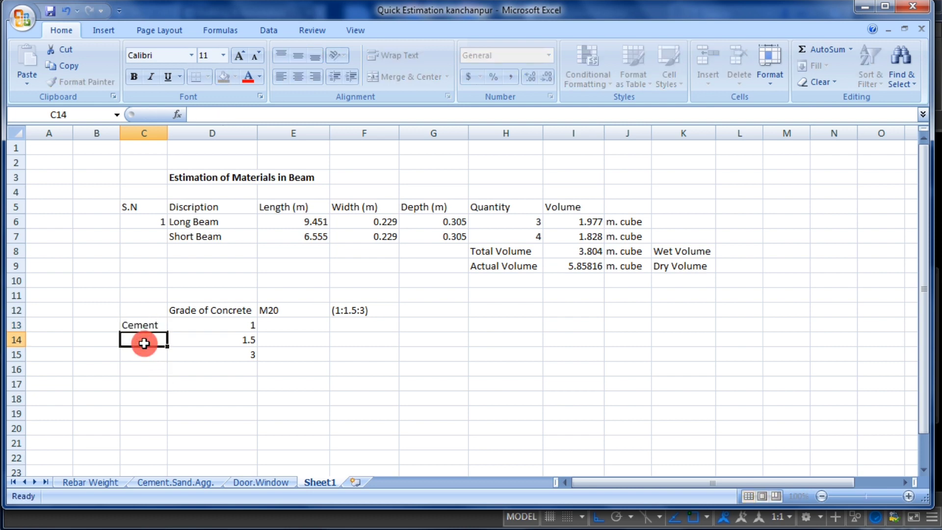
pyautogui.write('Sand')
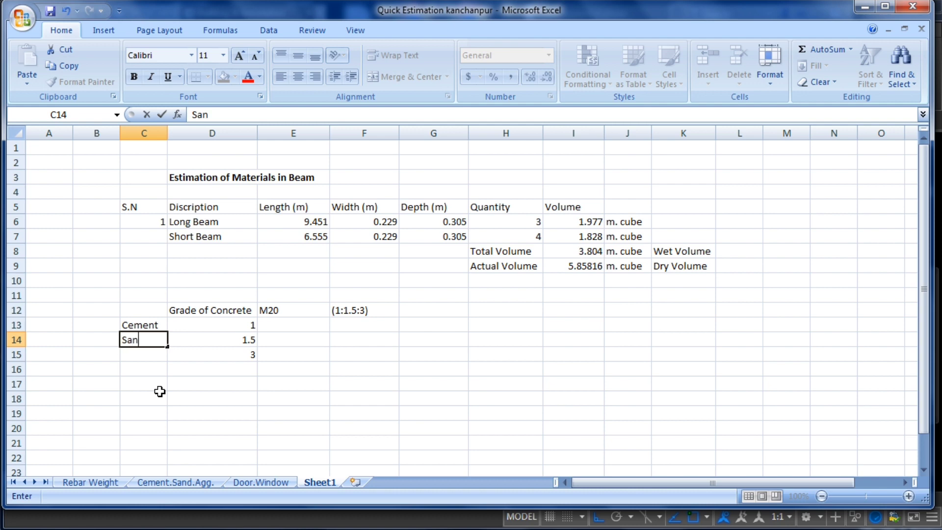
pyautogui.click(151, 354)
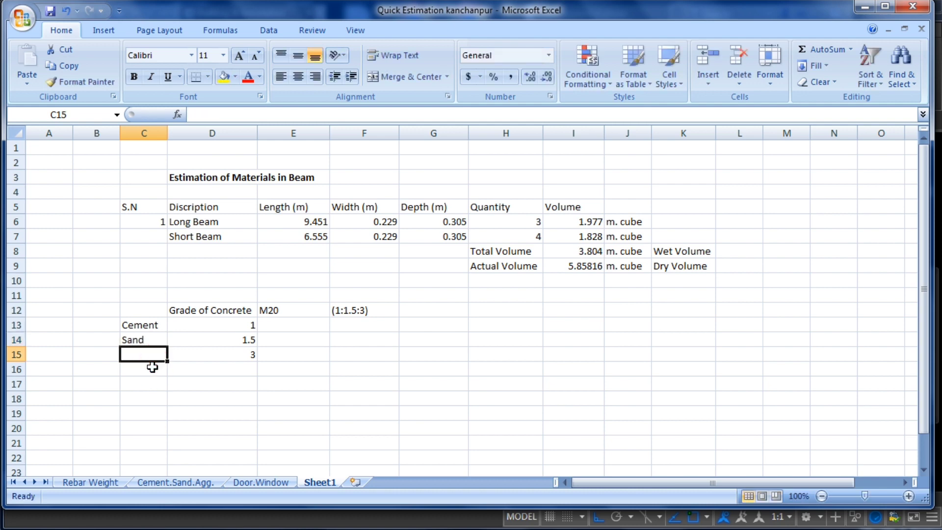
pyautogui.write('Agg')
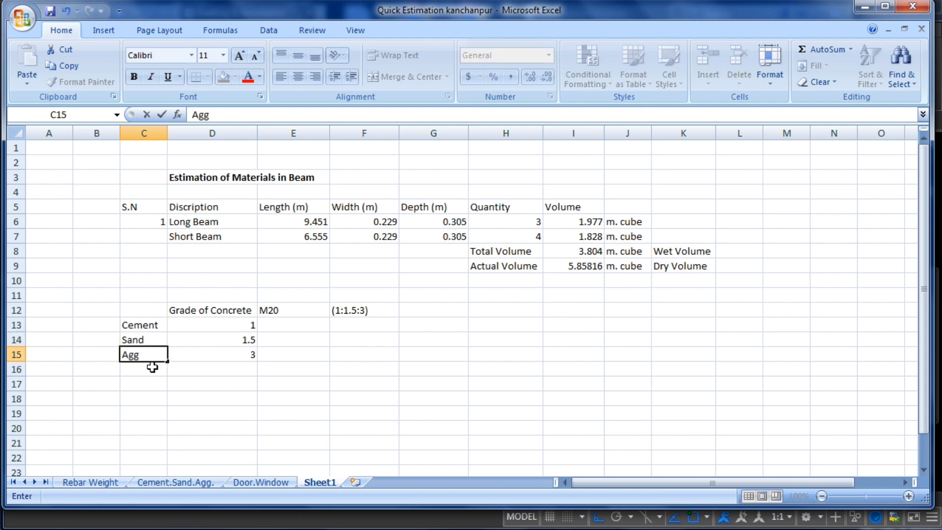
pyautogui.write('regate')
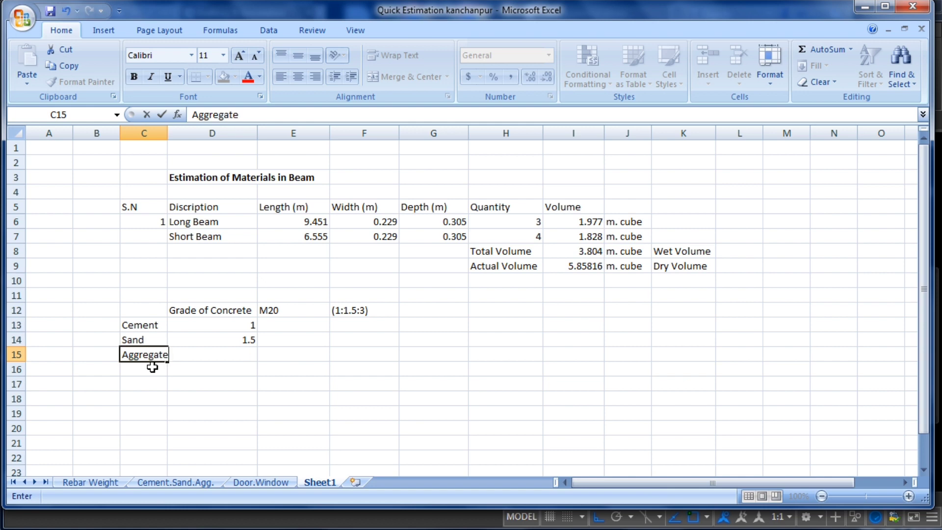
pyautogui.click(162, 392)
# Step: Widen column C so that the Aggregate label fits within its cell
pyautogui.click(151, 358)
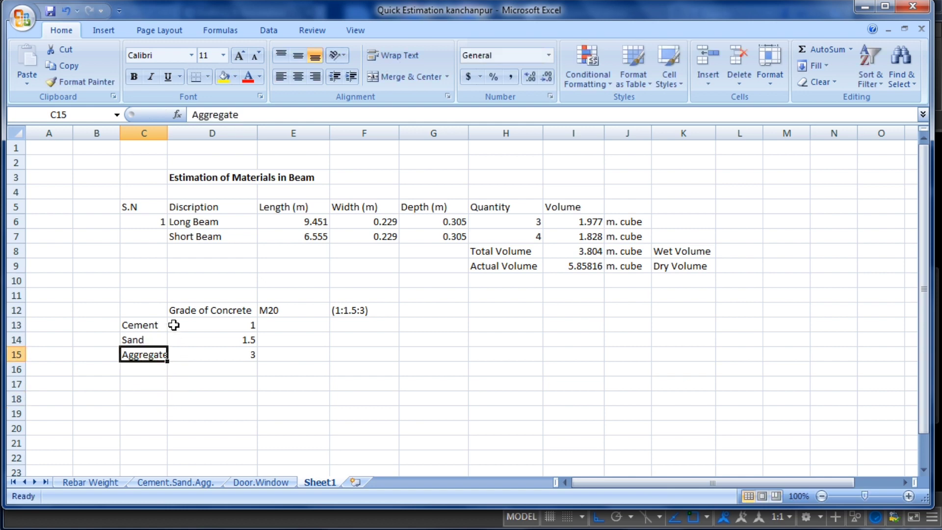
pyautogui.moveTo(166, 133); pyautogui.dragTo(183, 131)
pyautogui.click(221, 381)
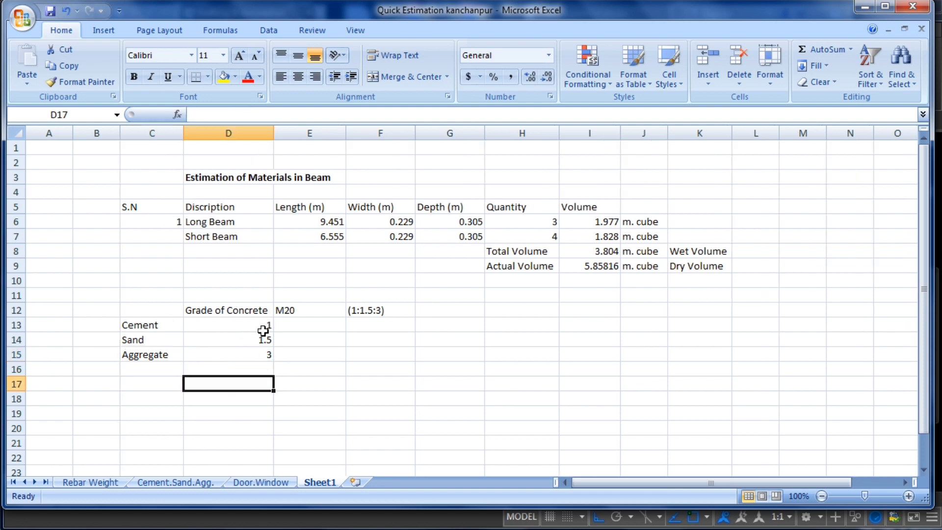
# Step: Add up the cement, sand and aggregate ratio parts in E14 with the formula =D13+D14+D15
pyautogui.moveTo(256, 325); pyautogui.dragTo(261, 349)
pyautogui.click(303, 350)
pyautogui.click(303, 342)
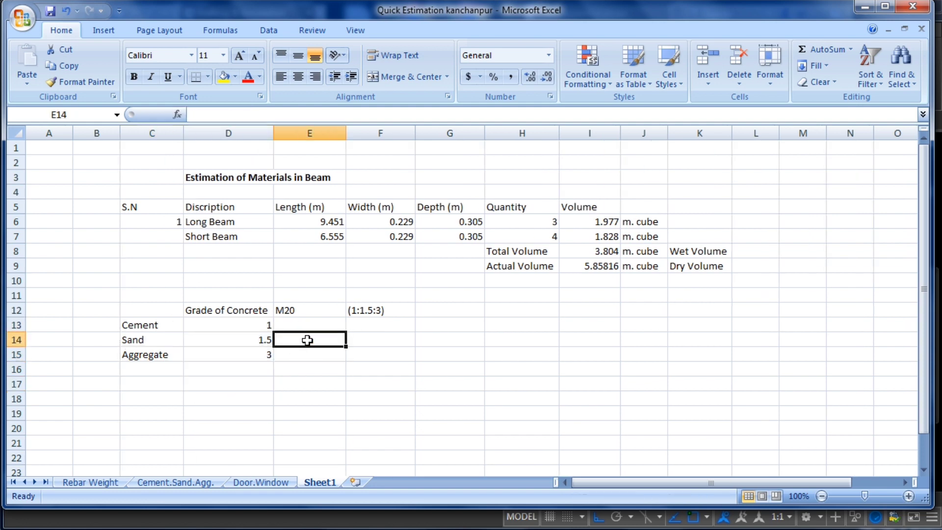
pyautogui.write('=')
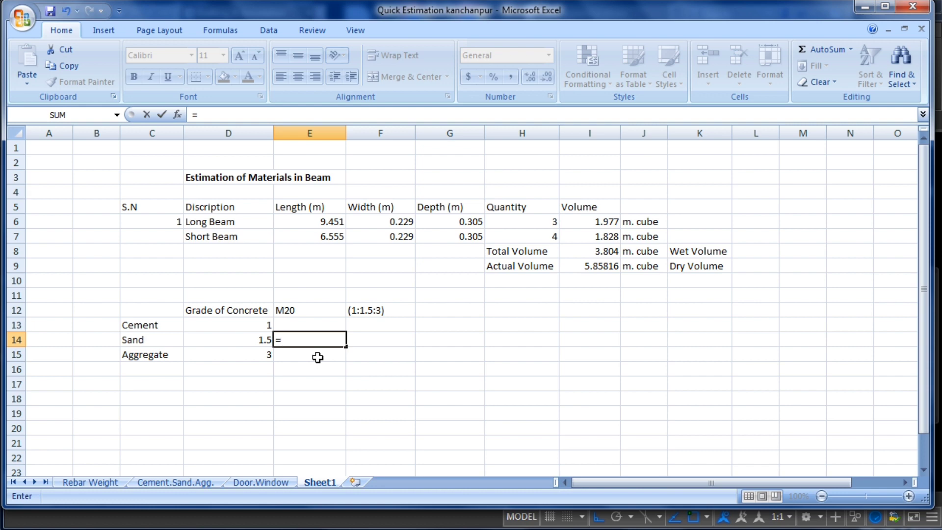
pyautogui.click(262, 324)
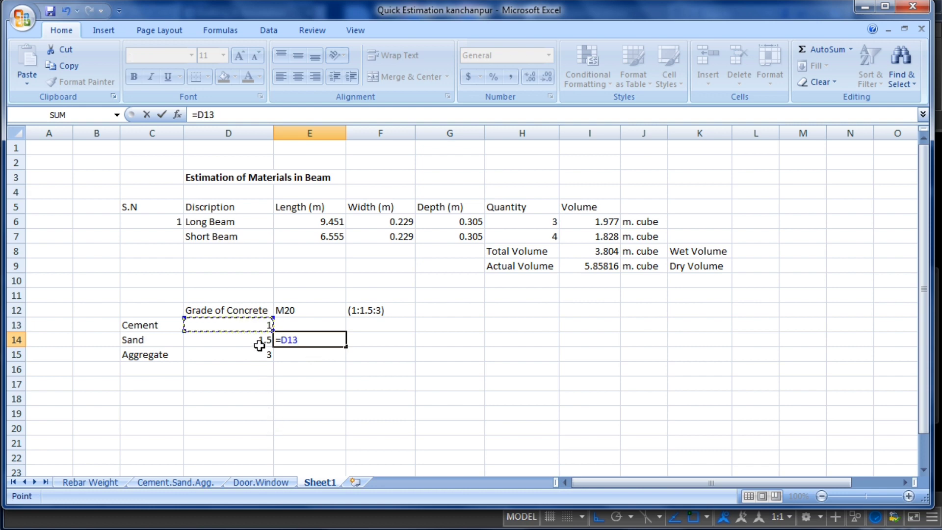
pyautogui.write('+')
pyautogui.click(252, 344)
pyautogui.write('+')
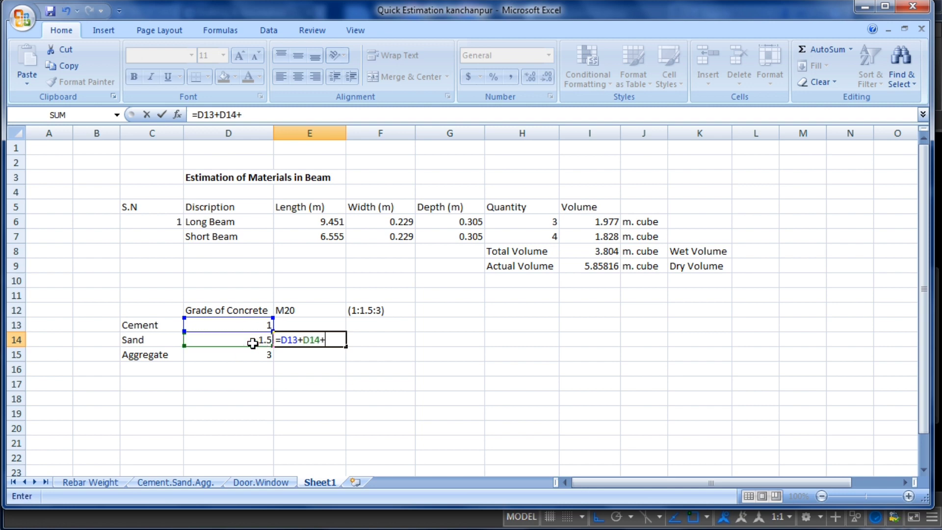
pyautogui.click(262, 354)
pyautogui.press('Return')
# Step: Label the ratio total by entering "Sum of mix" in cell E13
pyautogui.click(324, 325)
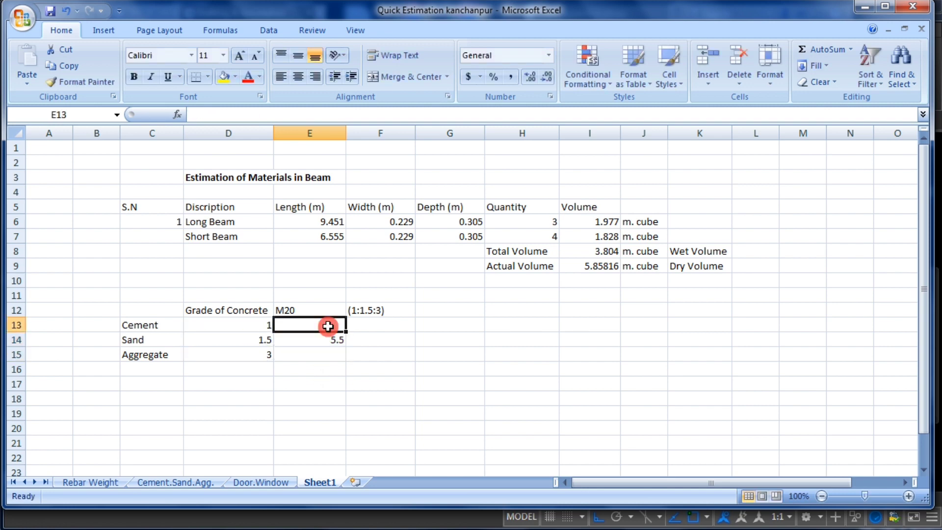
pyautogui.write('Sum')
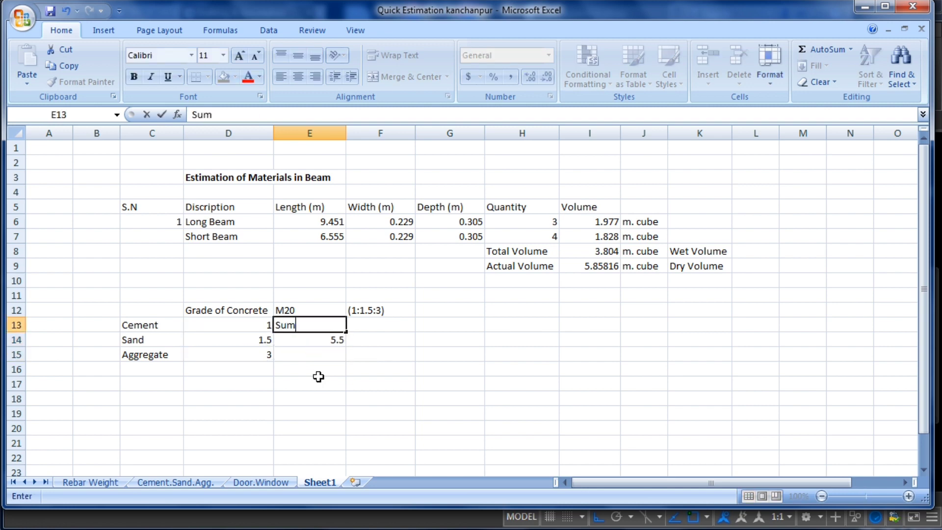
pyautogui.write(' of mix')
pyautogui.click(318, 376)
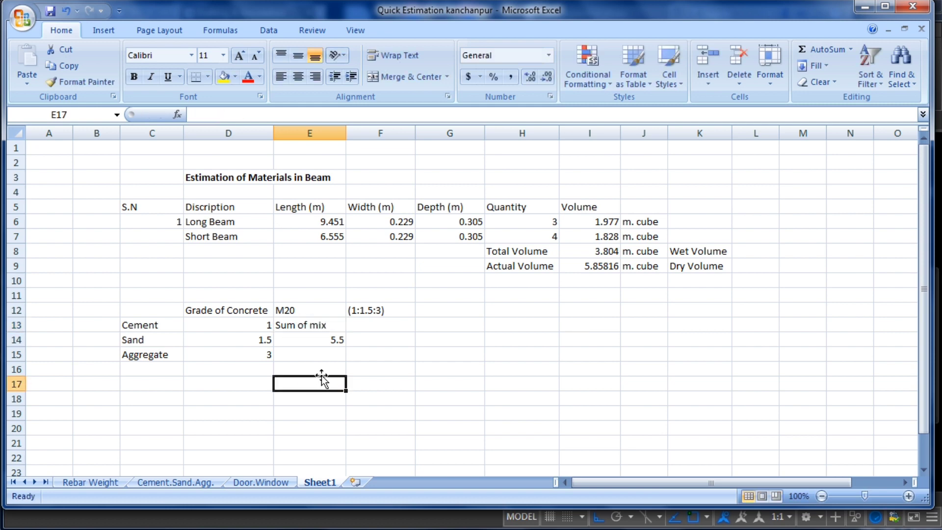
pyautogui.click(322, 342)
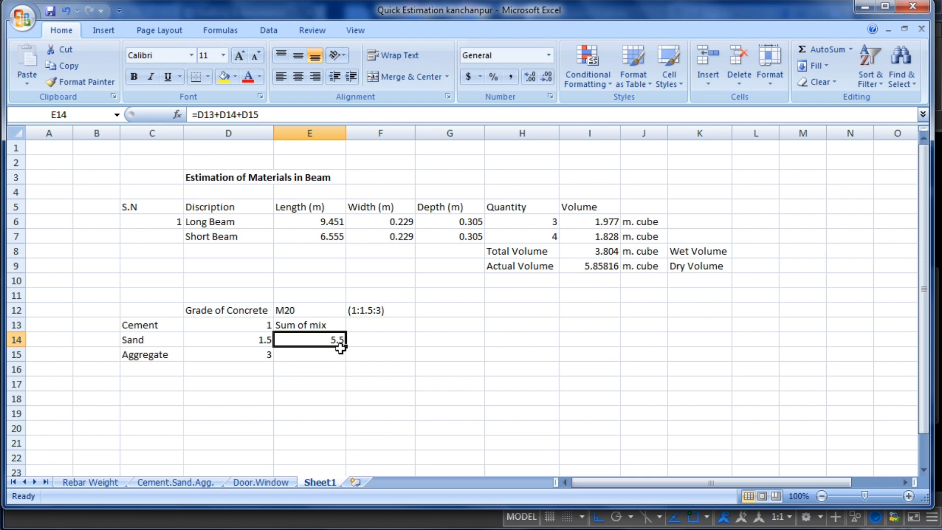
pyautogui.click(374, 353)
# Step: Enter the label "Cement Volume" in H14 and widen column H so that it fits
pyautogui.click(487, 339)
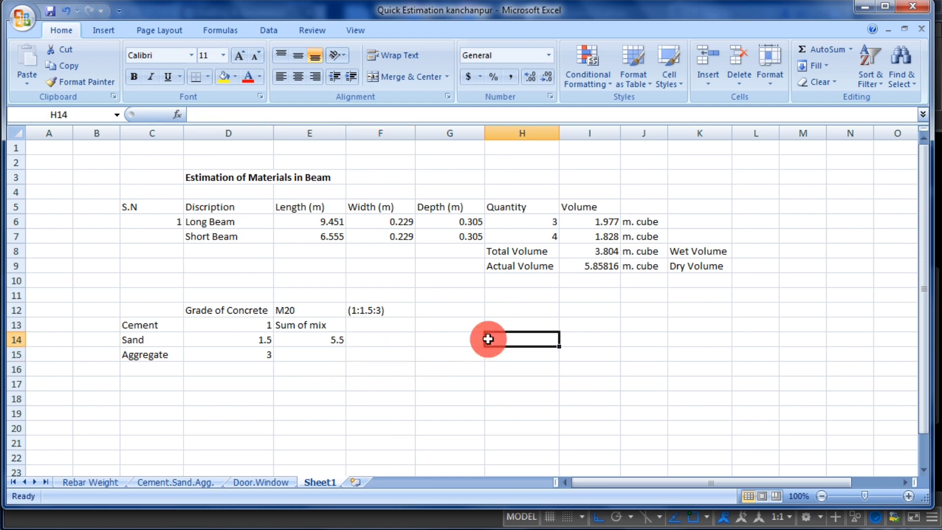
pyautogui.write('Cem')
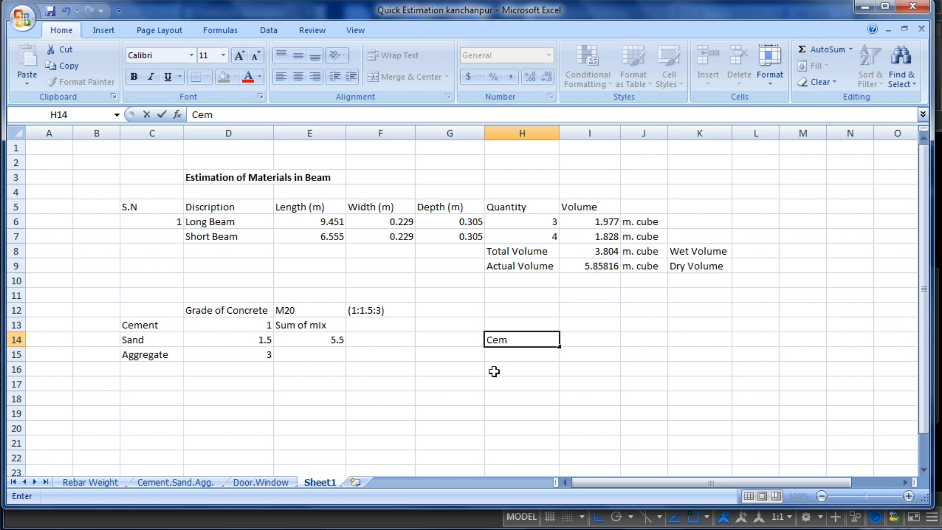
pyautogui.write('ent Volume')
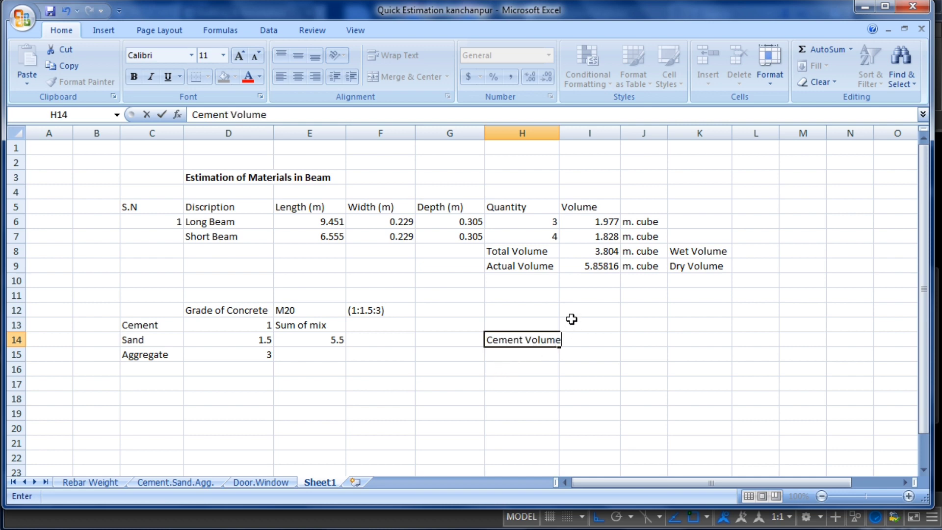
pyautogui.click(559, 130)
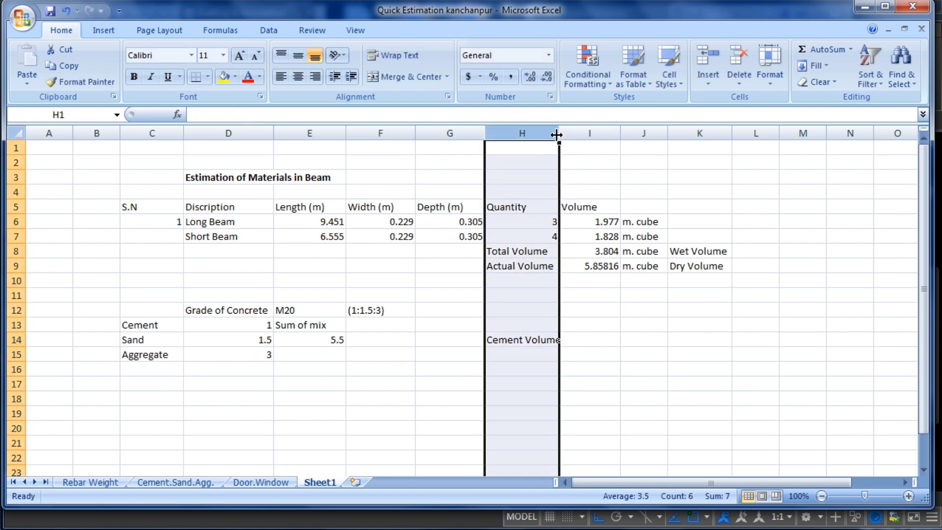
pyautogui.moveTo(560, 136); pyautogui.dragTo(568, 217)
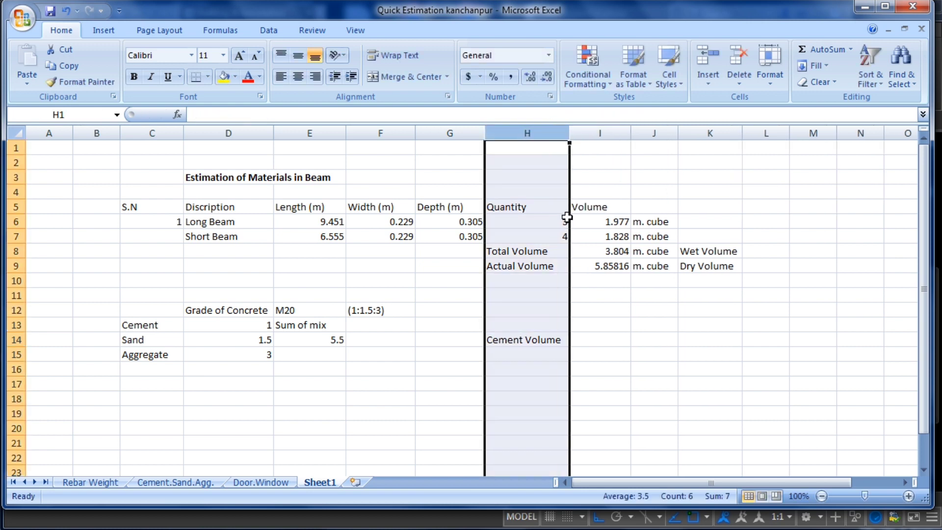
# Step: Enter the labels "Sand Volume" in H15 and "Aggregate Volume" in H16
pyautogui.click(506, 351)
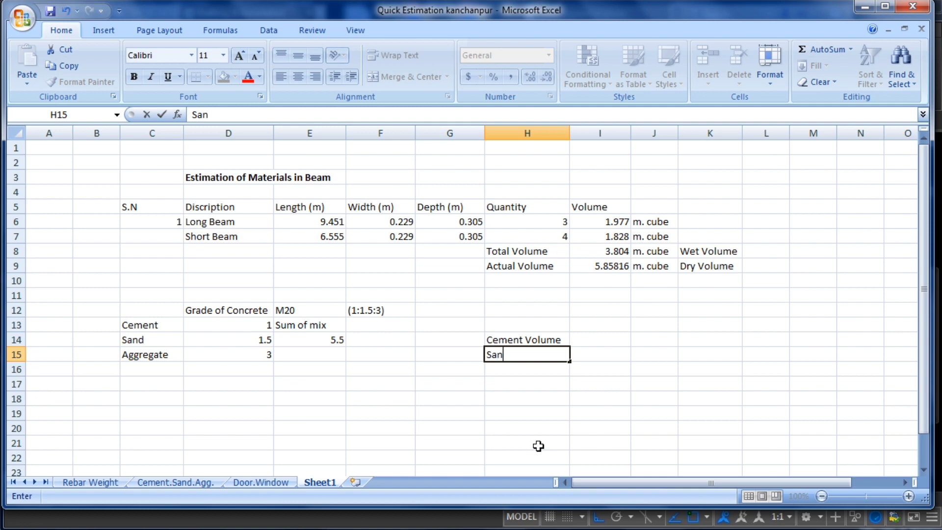
pyautogui.write('olumn')
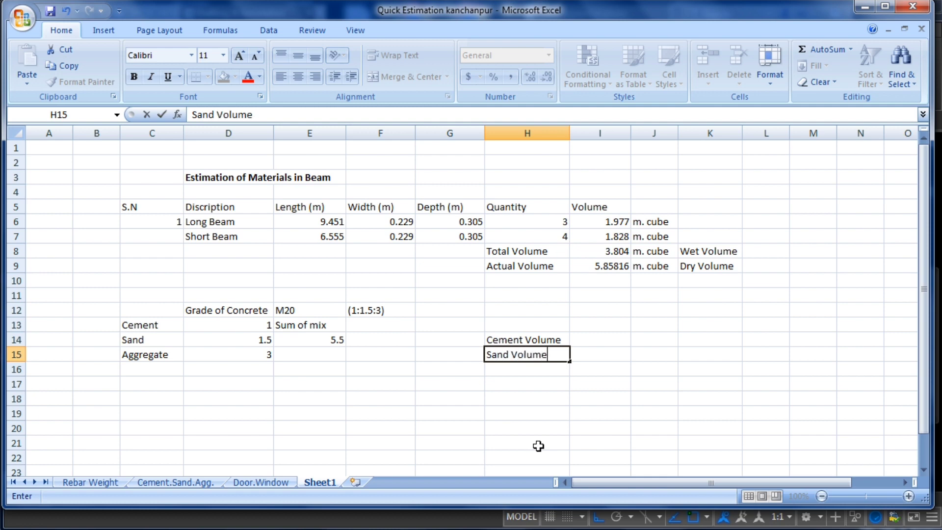
pyautogui.click(517, 369)
pyautogui.write('Aggregate Volum')
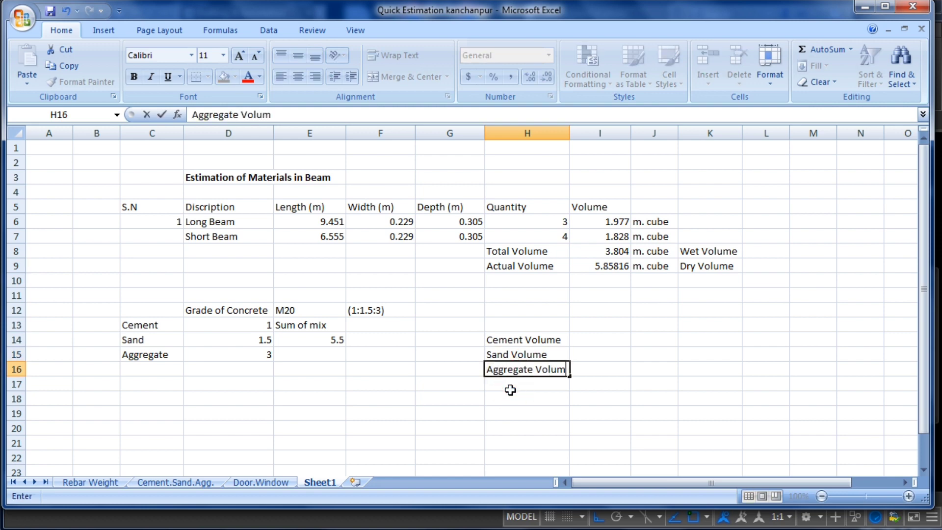
pyautogui.write('e')
pyautogui.press('Return')
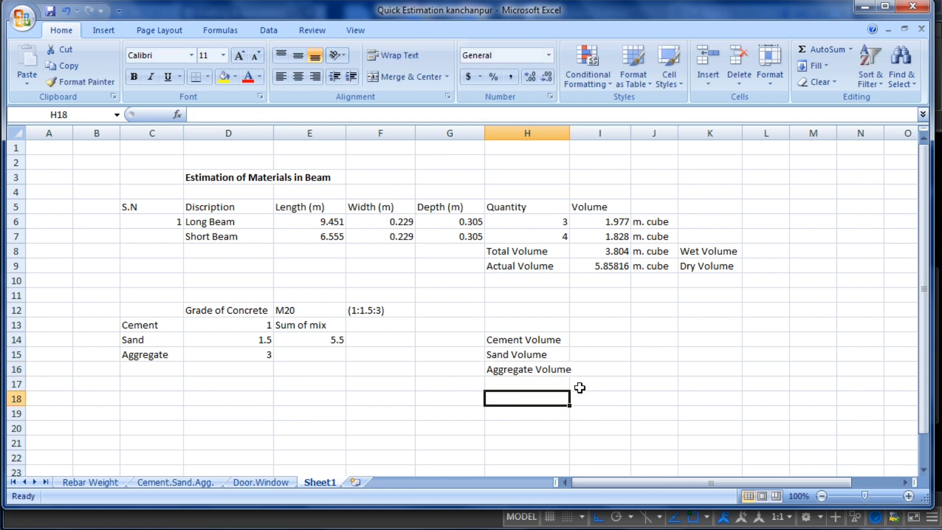
# Step: Calculate the cement volume in I14 from its ratio part, the mix sum and the dry volume with =D13/E14*I9
pyautogui.click(609, 341)
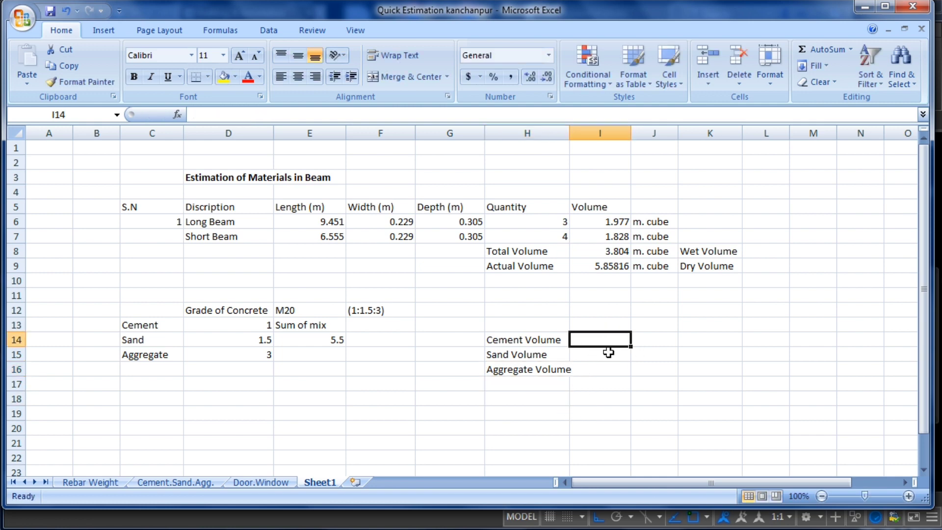
pyautogui.click(533, 344)
pyautogui.click(603, 342)
pyautogui.write('=')
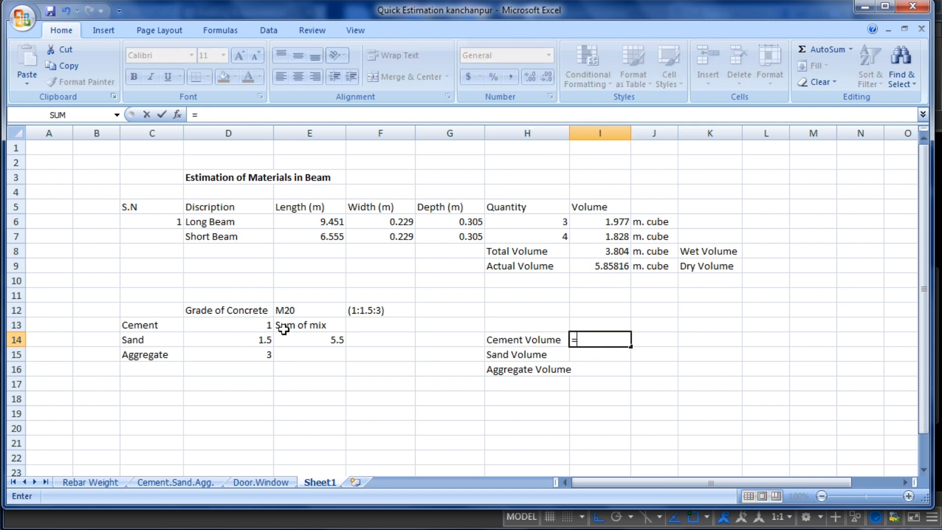
pyautogui.click(254, 324)
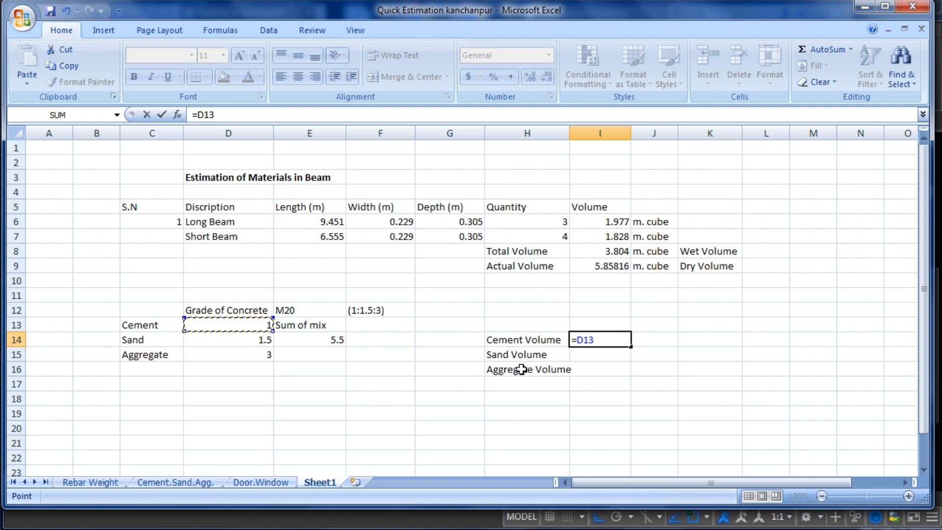
pyautogui.write('/')
pyautogui.click(325, 344)
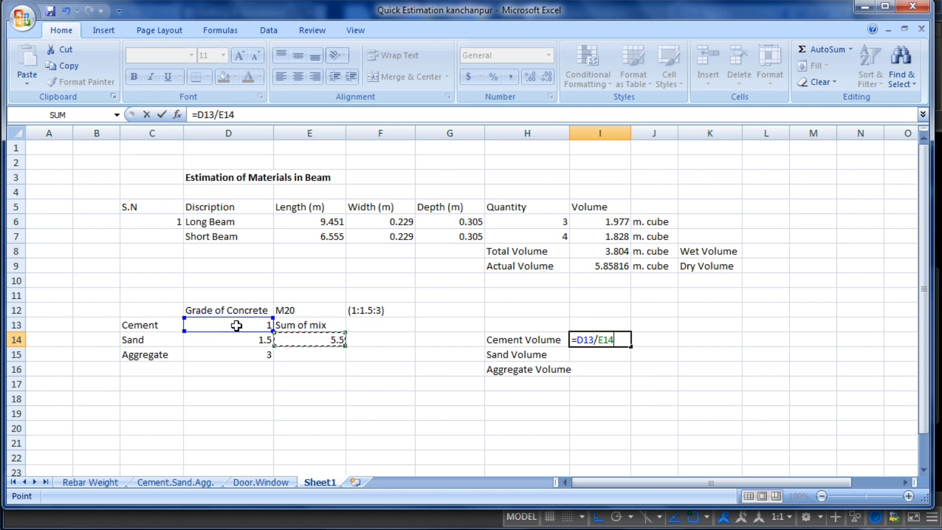
pyautogui.click(587, 337)
pyautogui.click(611, 266)
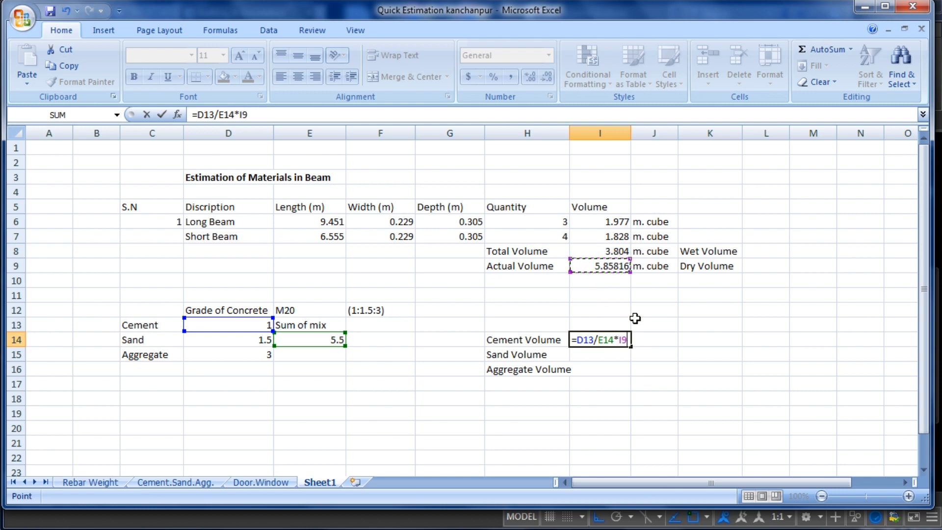
pyautogui.hotkey('ctrl', 'Return')
pyautogui.click(607, 339)
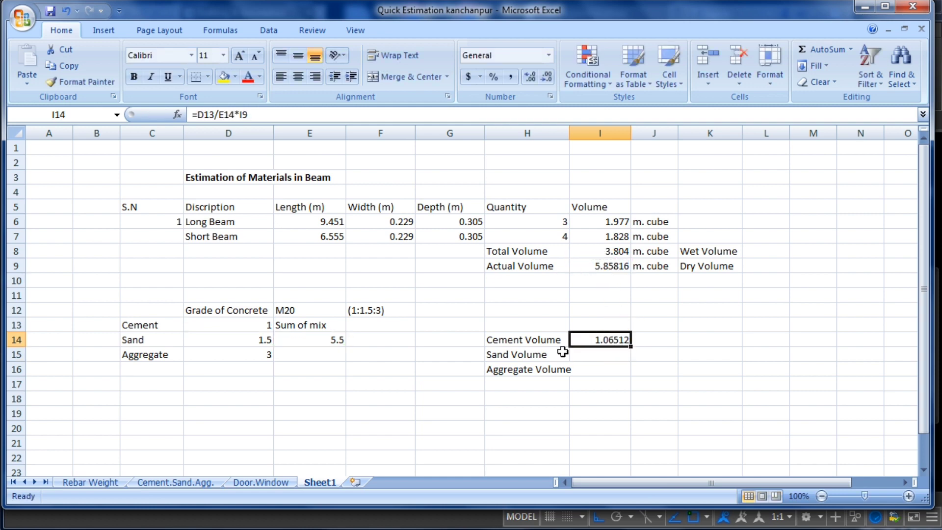
# Step: Calculate the sand volume in I15 from its ratio part, the mix sum and the dry volume with =D14/E14*I9
pyautogui.click(603, 355)
pyautogui.write('=')
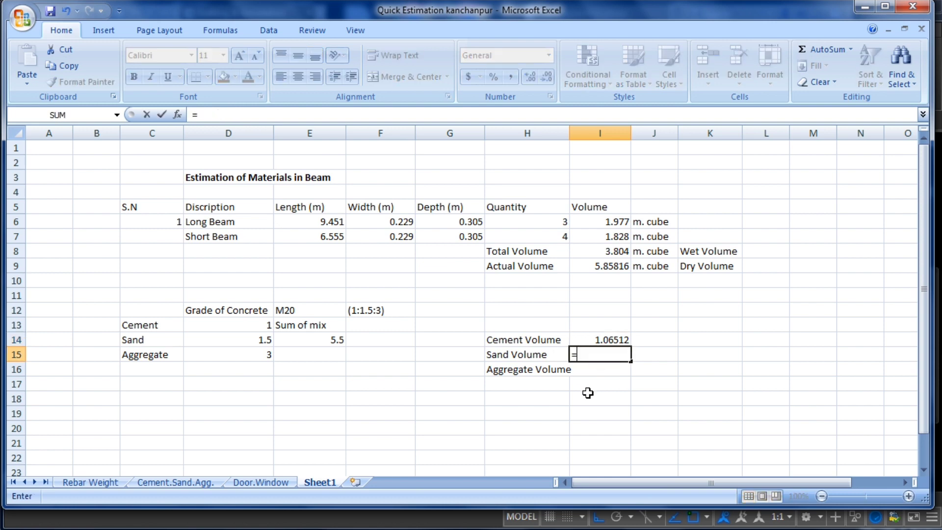
pyautogui.click(256, 338)
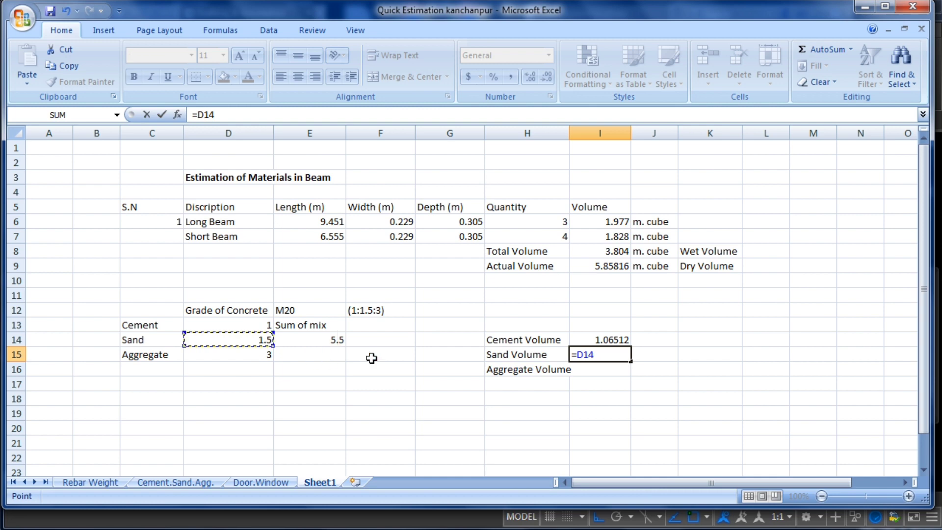
pyautogui.write('/')
pyautogui.click(332, 341)
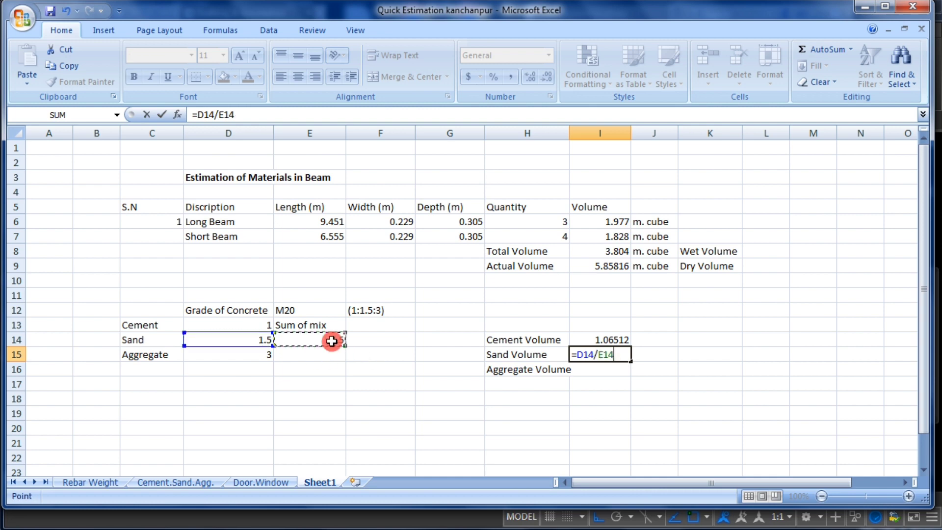
pyautogui.write('*')
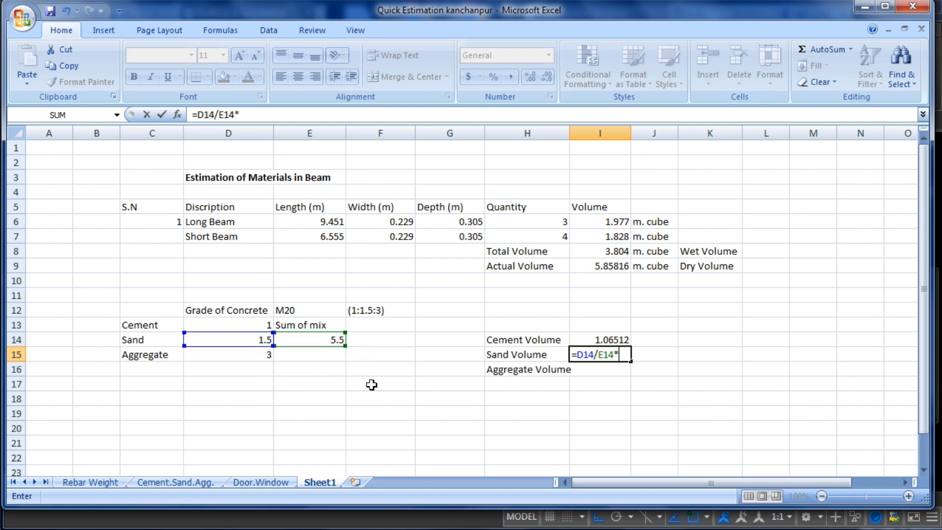
pyautogui.click(613, 269)
pyautogui.press('Return')
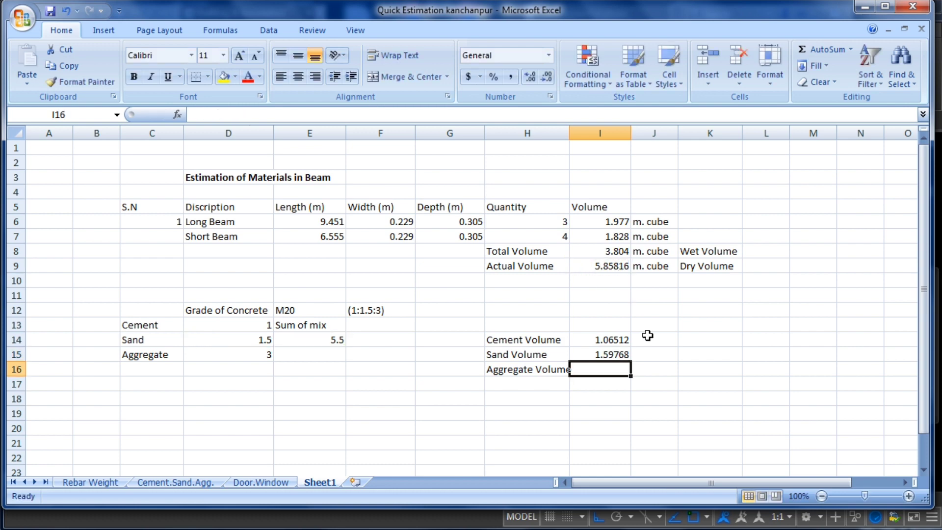
pyautogui.click(600, 354)
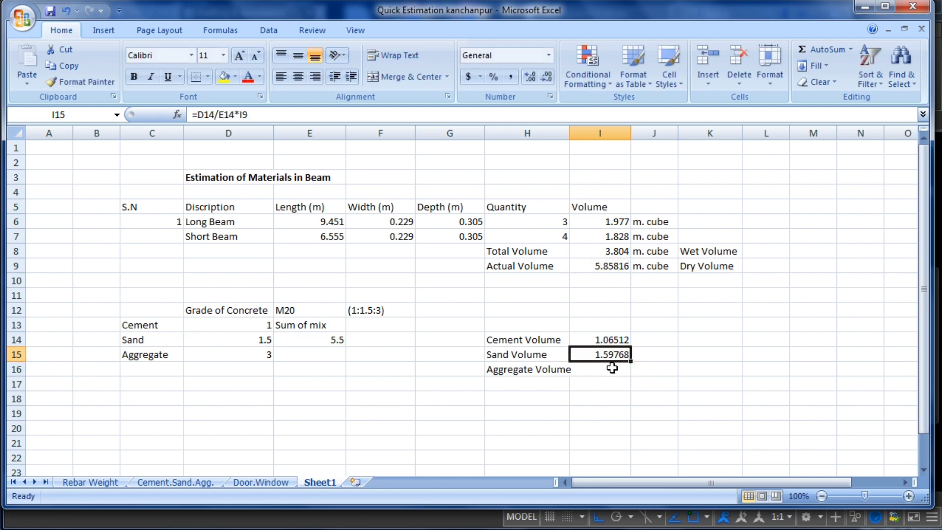
# Step: Calculate the aggregate volume in I16 with =D15/E14*I9, and select the three material volumes I14 to I16
pyautogui.click(614, 369)
pyautogui.write('=')
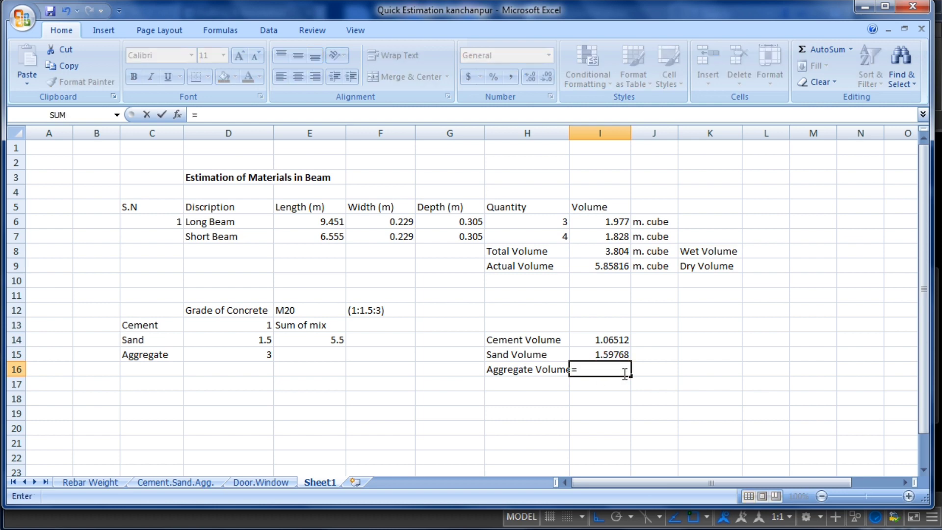
pyautogui.click(266, 357)
pyautogui.write('/')
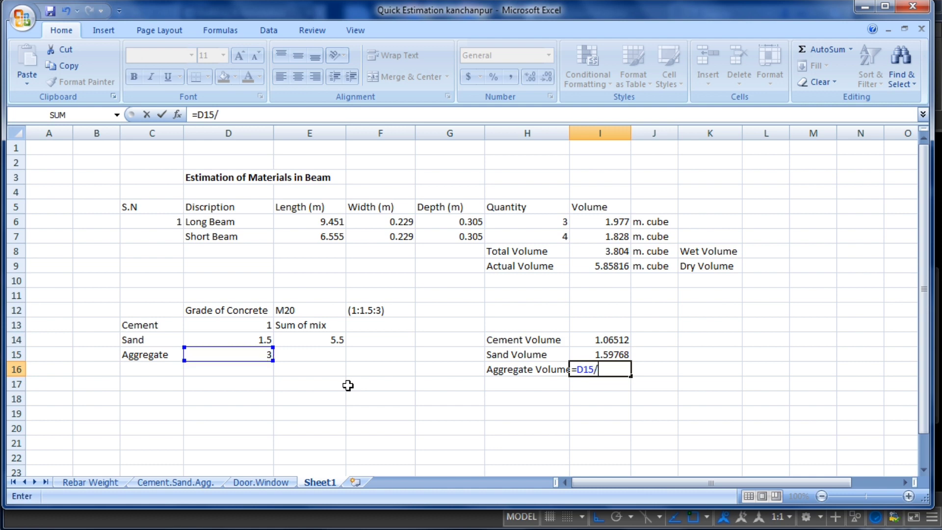
pyautogui.click(337, 339)
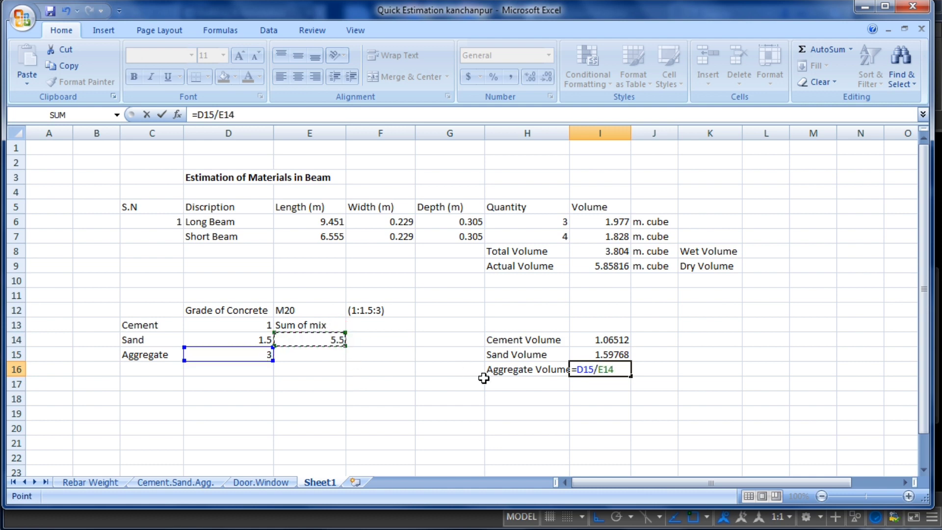
pyautogui.write('*')
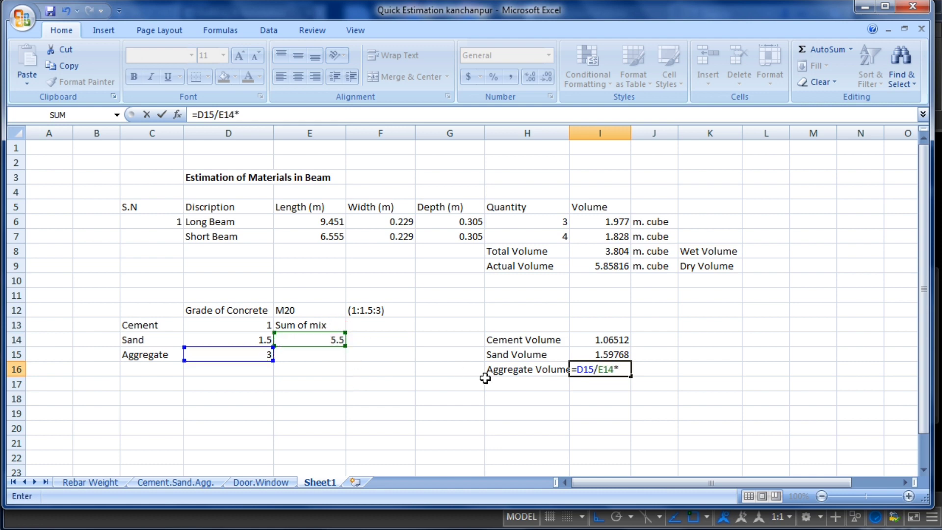
pyautogui.click(603, 270)
pyautogui.press('Return')
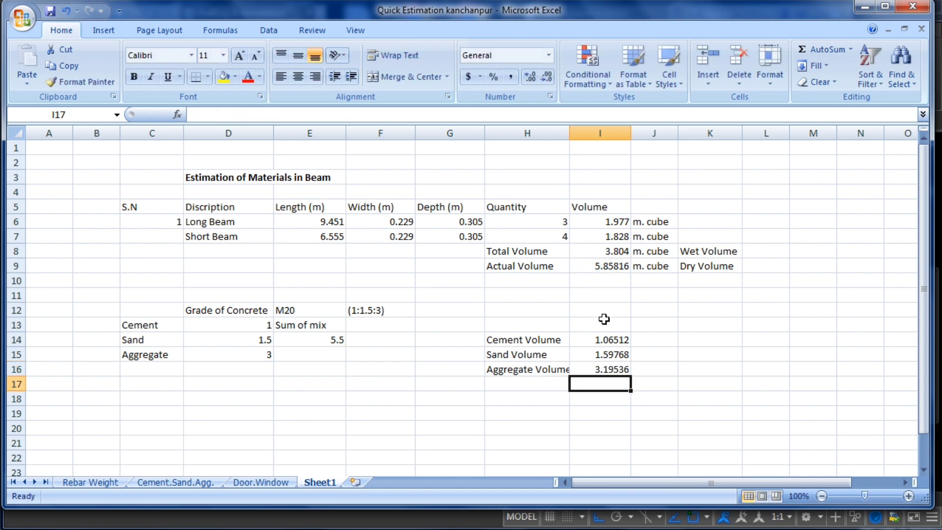
pyautogui.moveTo(609, 339); pyautogui.dragTo(608, 366)
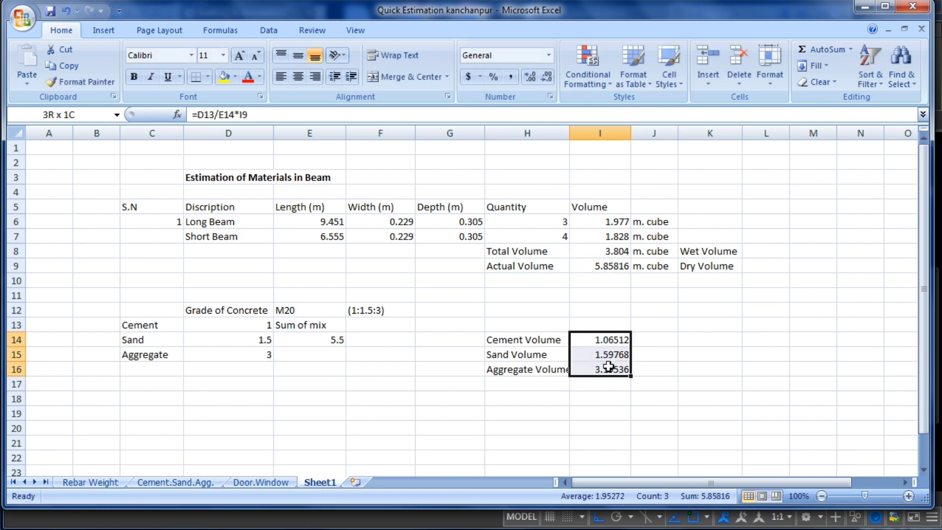
# Step: Enter the unit "m. cube" in J14 beside the cement volume and fill it down to J16
pyautogui.click(661, 341)
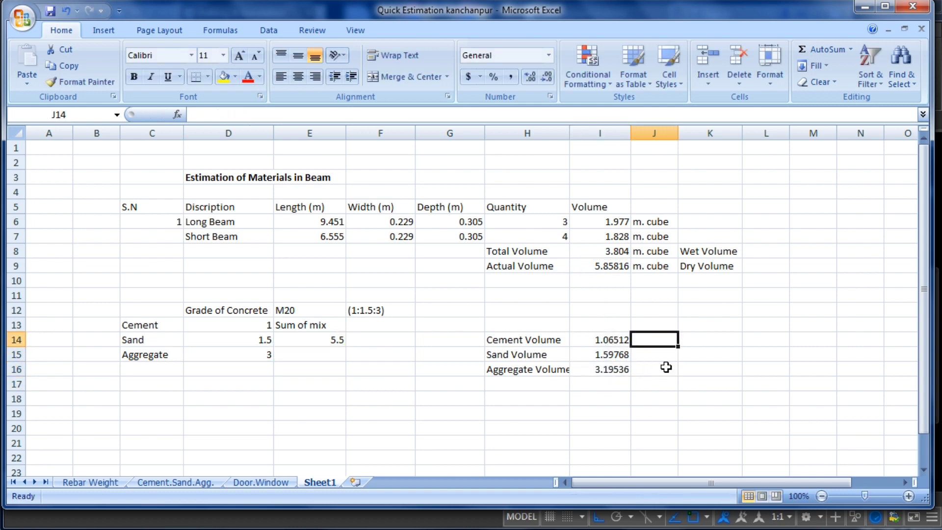
pyautogui.write('m')
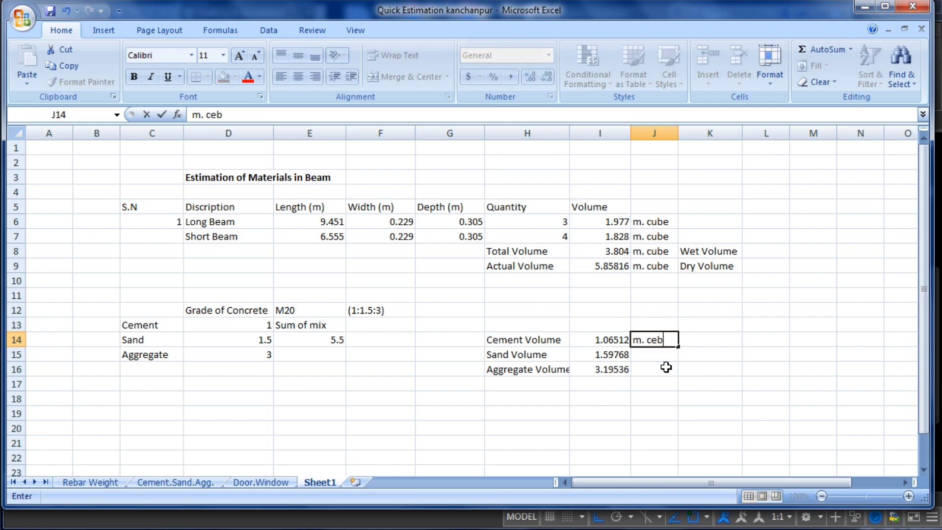
pyautogui.write('. ceb')
pyautogui.press('BackSpace')
pyautogui.press('BackSpace')
pyautogui.write('ube')
pyautogui.click(666, 367)
pyautogui.click(655, 338)
pyautogui.moveTo(679, 347); pyautogui.dragTo(676, 376)
pyautogui.click(721, 354)
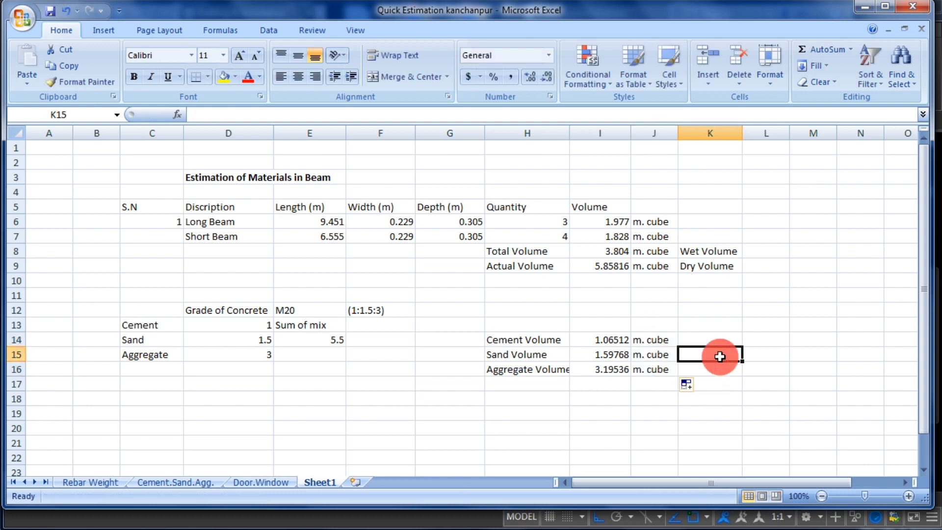
pyautogui.click(531, 340)
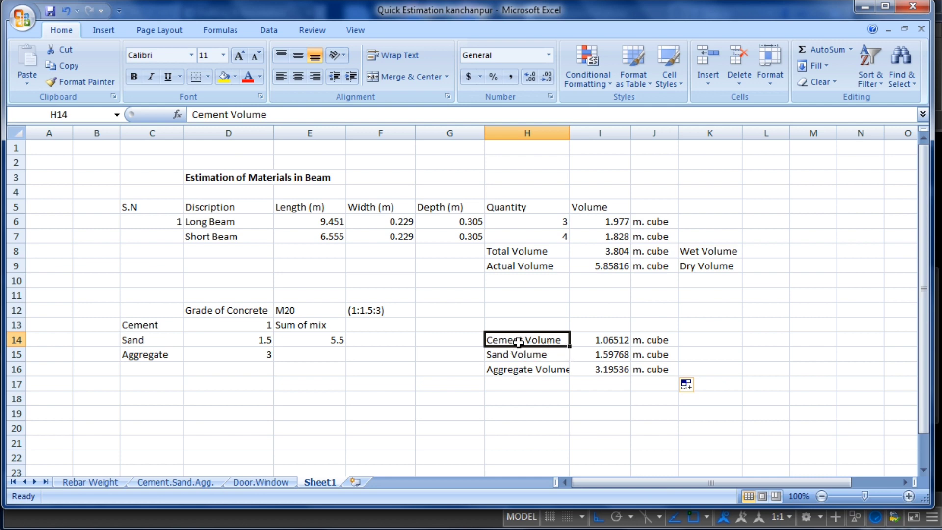
pyautogui.click(520, 400)
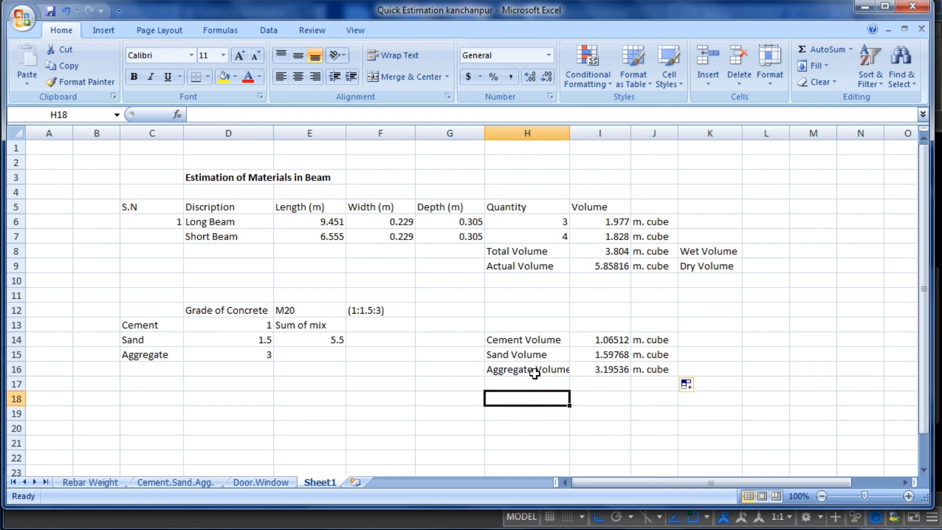
pyautogui.click(644, 340)
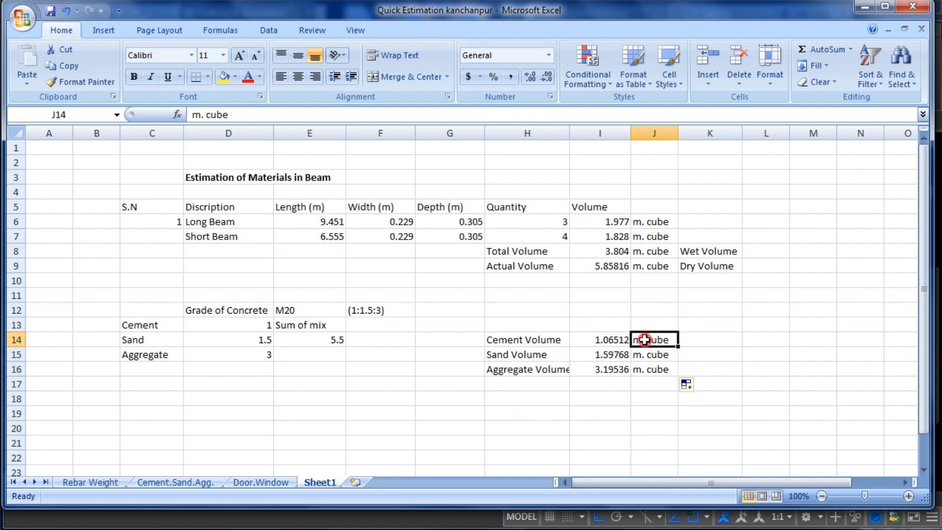
pyautogui.click(624, 340)
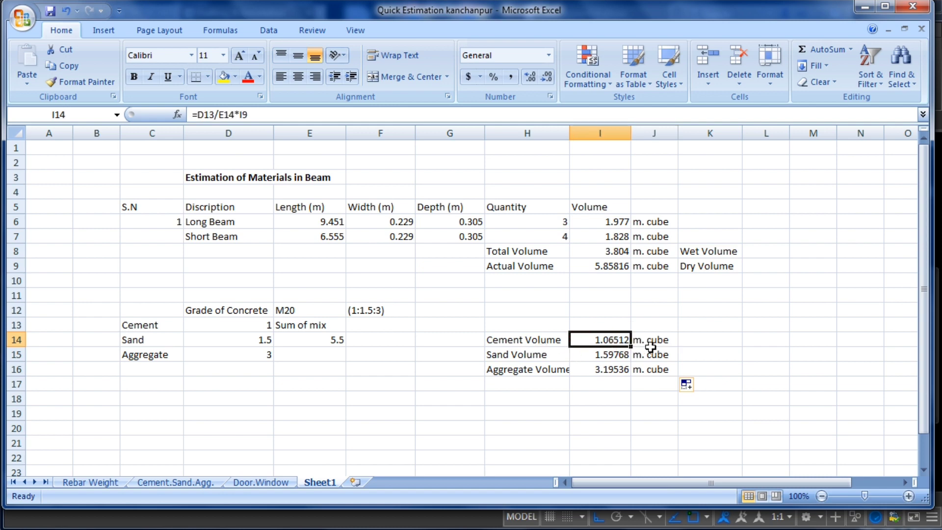
# Step: Calculate the number of cement bags in K14 from the cement volume with =(I14*1440)/50
pyautogui.click(725, 342)
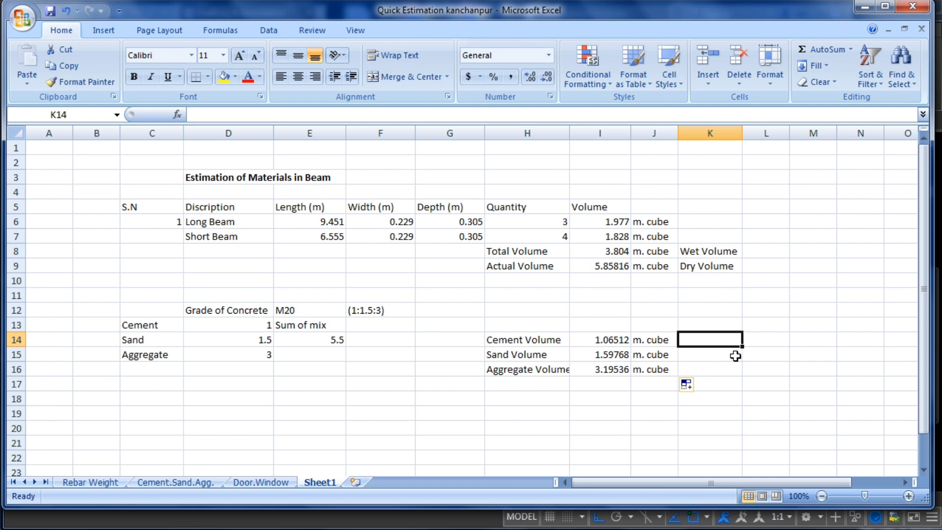
pyautogui.write('=')
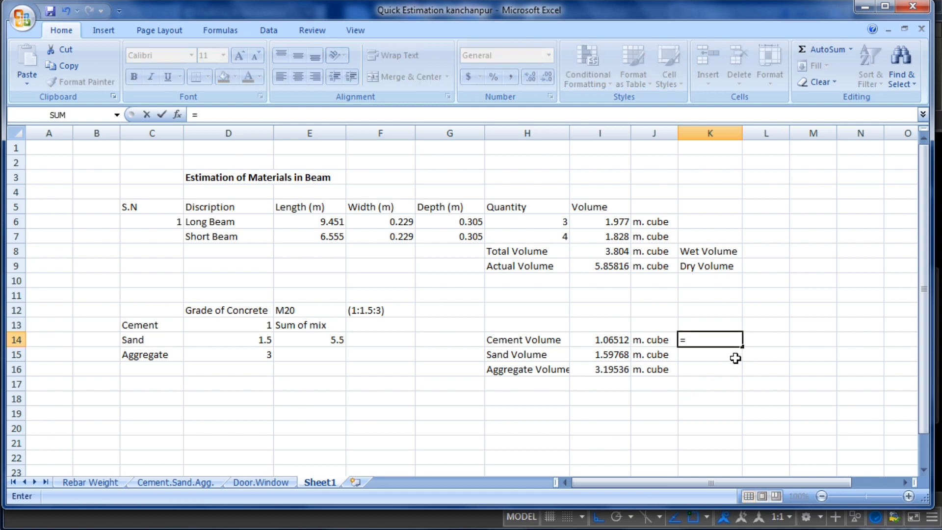
pyautogui.click(608, 337)
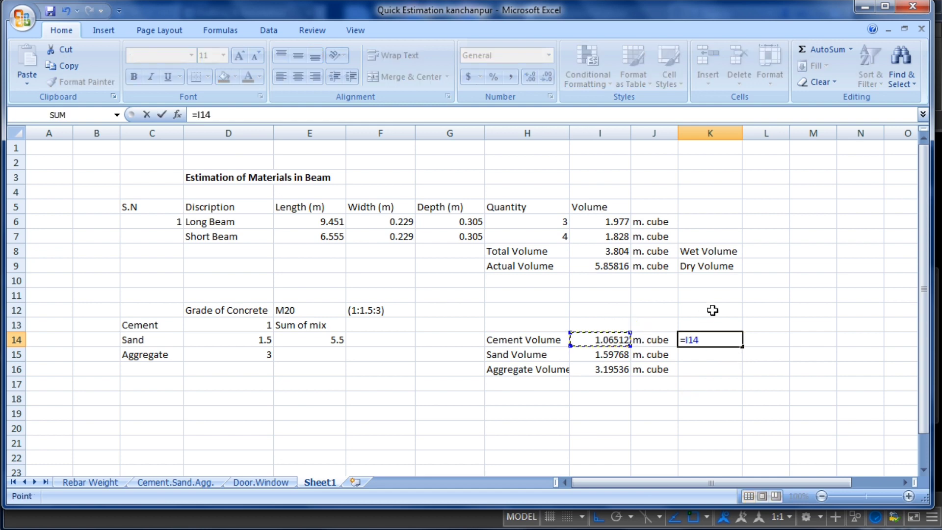
pyautogui.write('*')
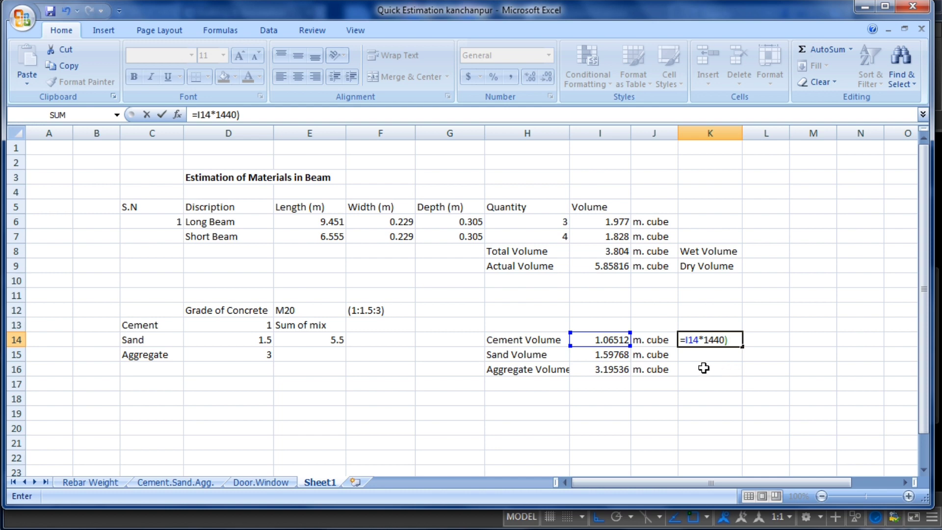
pyautogui.click(685, 339)
pyautogui.write('(')
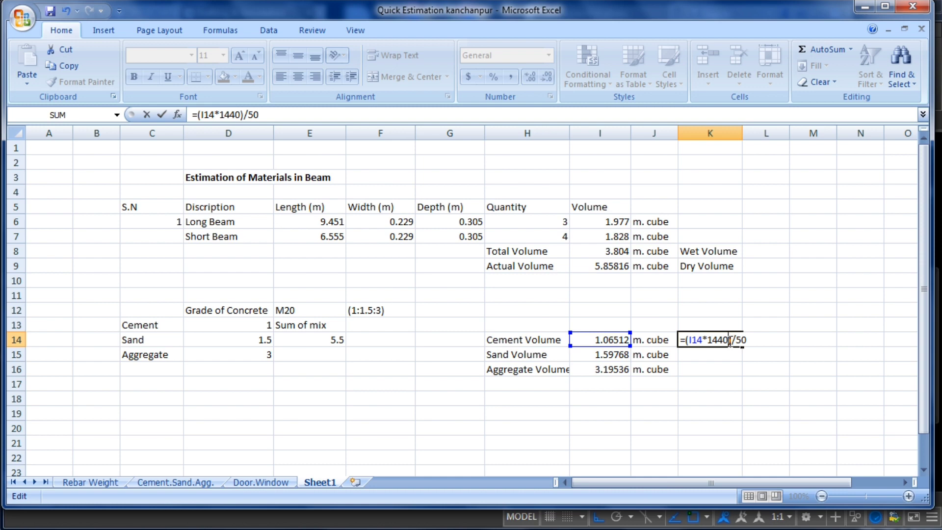
pyautogui.moveTo(730, 340); pyautogui.dragTo(712, 340)
pyautogui.click(720, 344)
pyautogui.press('Return')
pyautogui.press('Up')
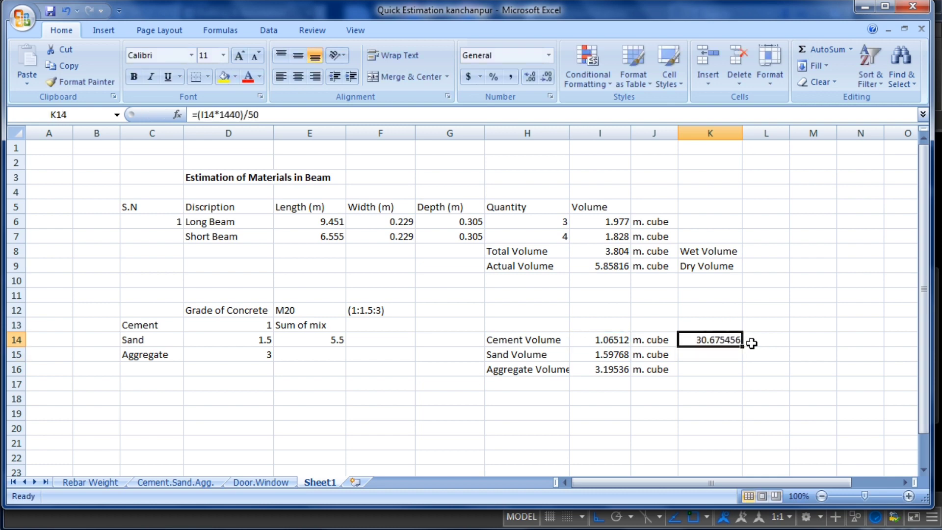
# Step: Enter the label "Bags of Cement" in L14 beside the calculated bag quantity
pyautogui.click(754, 343)
pyautogui.write('Bags o')
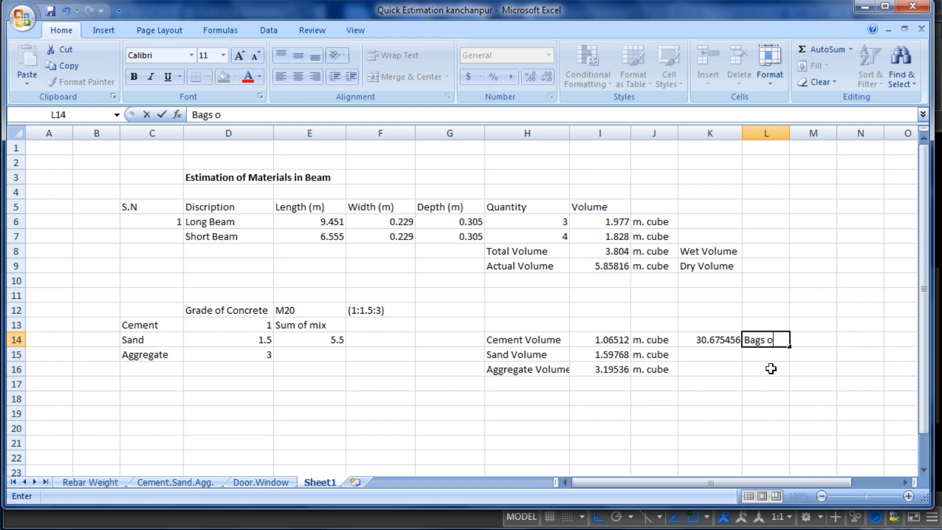
pyautogui.write('f Cement')
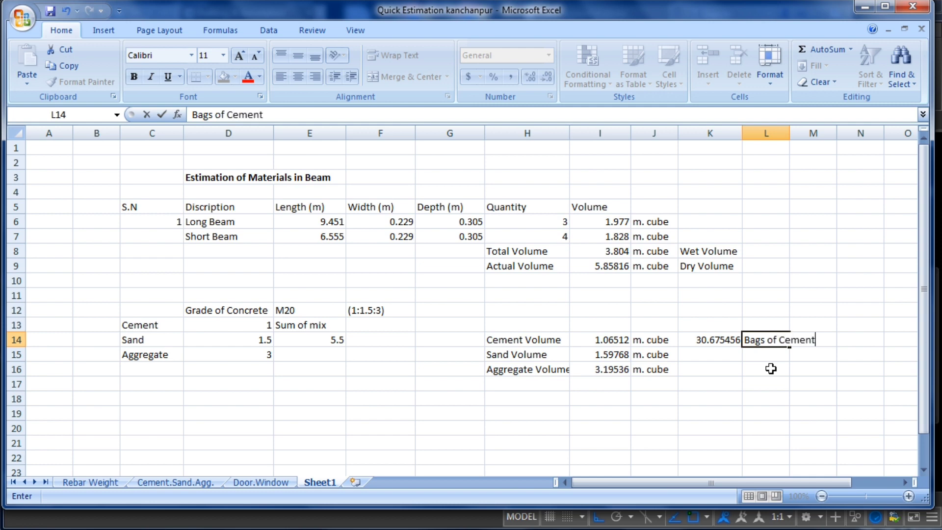
pyautogui.click(771, 368)
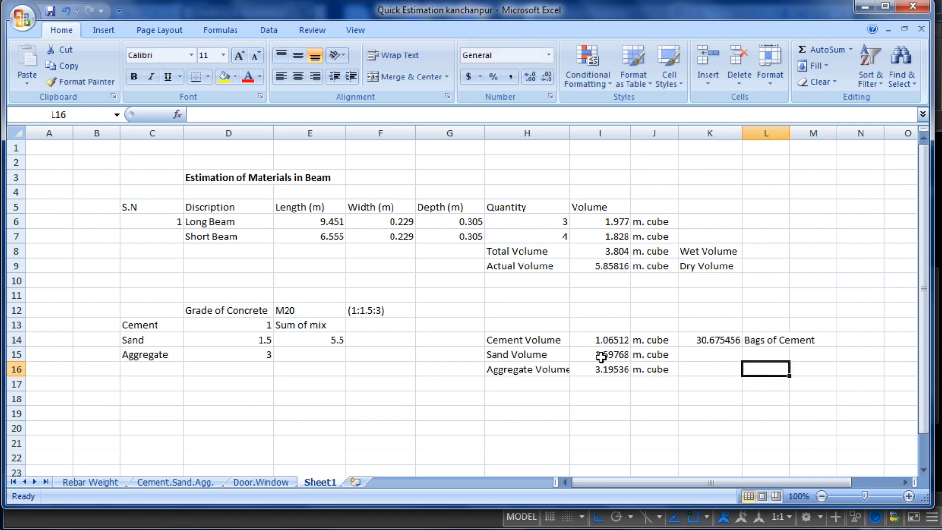
pyautogui.click(721, 344)
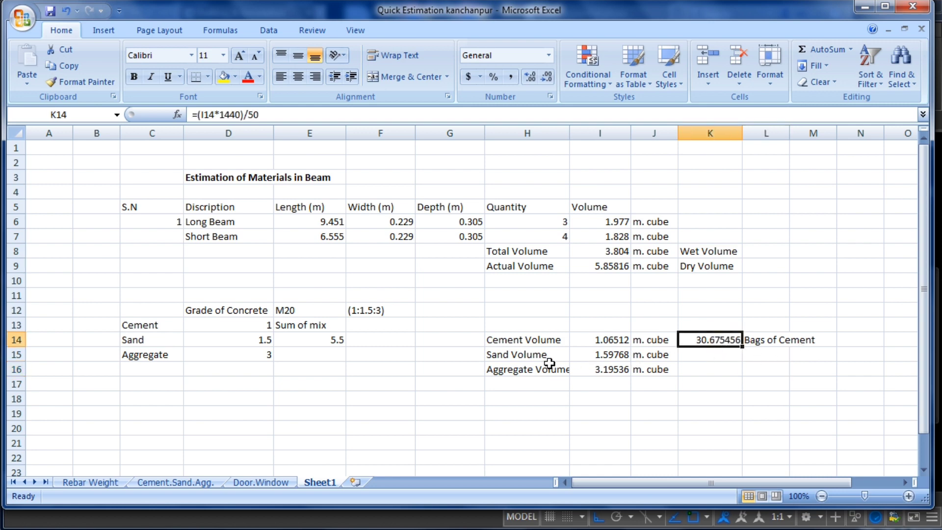
pyautogui.click(619, 362)
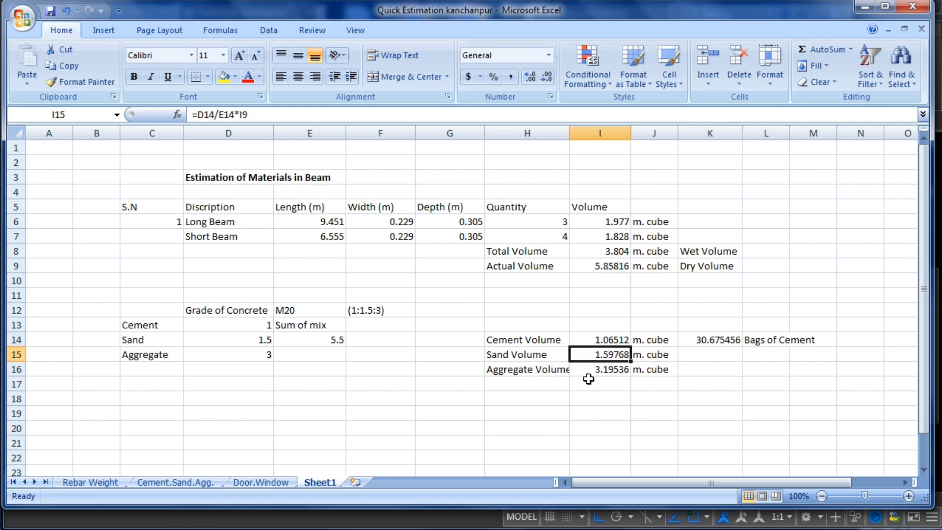
pyautogui.click(610, 373)
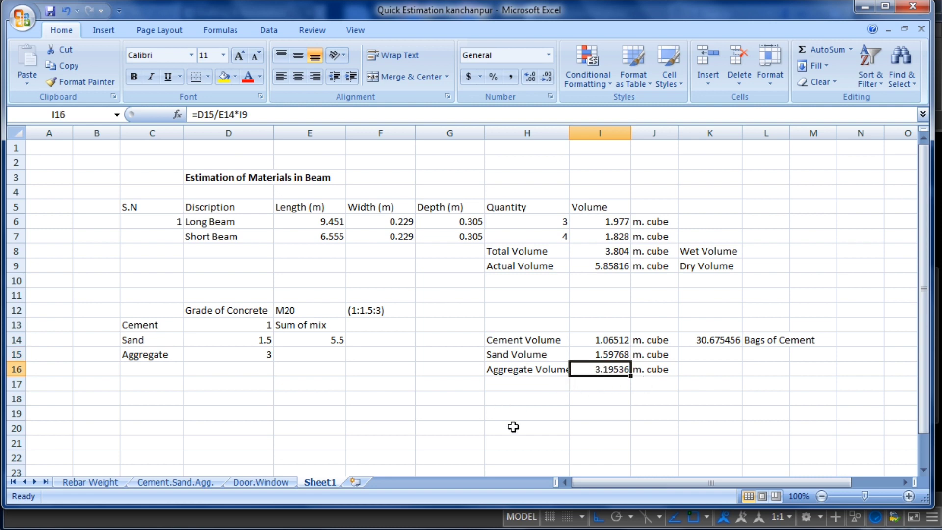
# Step: Switch to AutoCAD to examine the Foundation Beam Plan, and return to the Excel estimate
pyautogui.hotkey('alt', 'Tab')
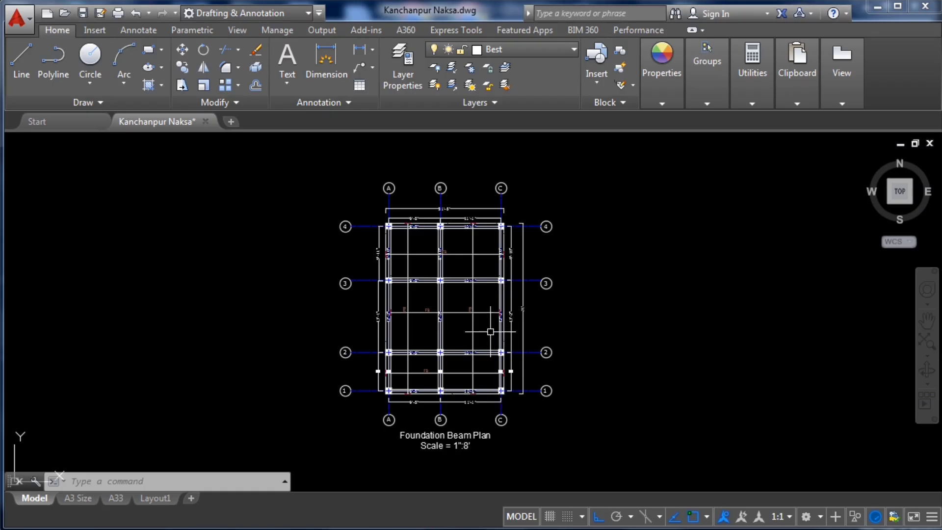
pyautogui.scroll(3, 487, 331)
pyautogui.scroll(-3, 470, 236)
pyautogui.scroll(2, 454, 216)
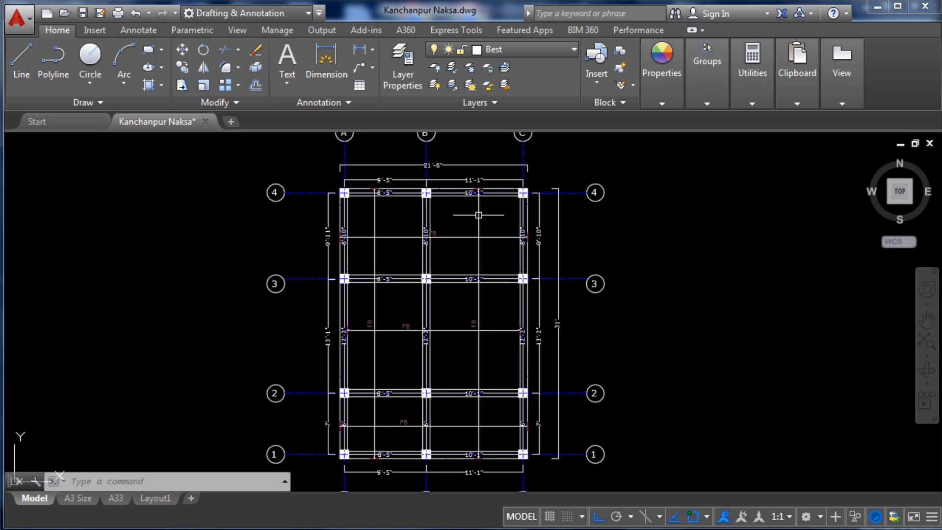
pyautogui.scroll(-2, 480, 303)
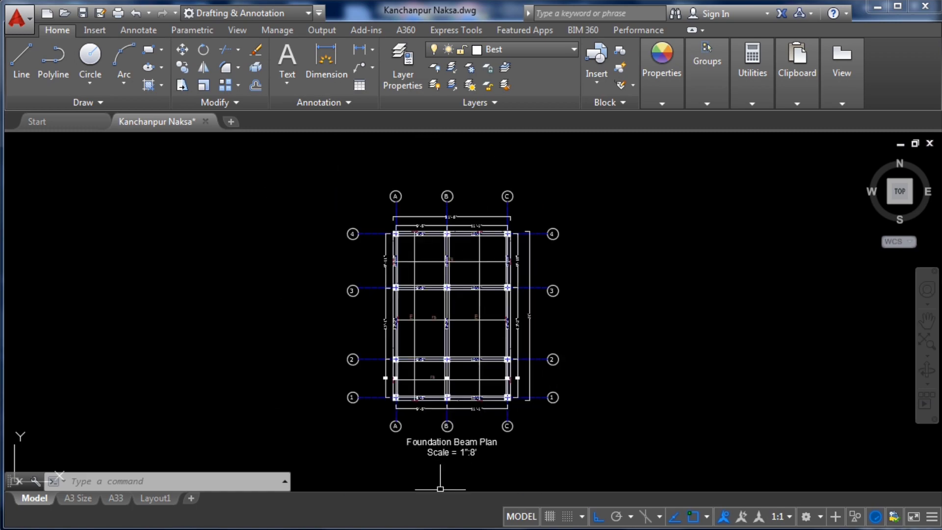
pyautogui.hotkey('alt', 'Tab')
pyautogui.click(723, 400)
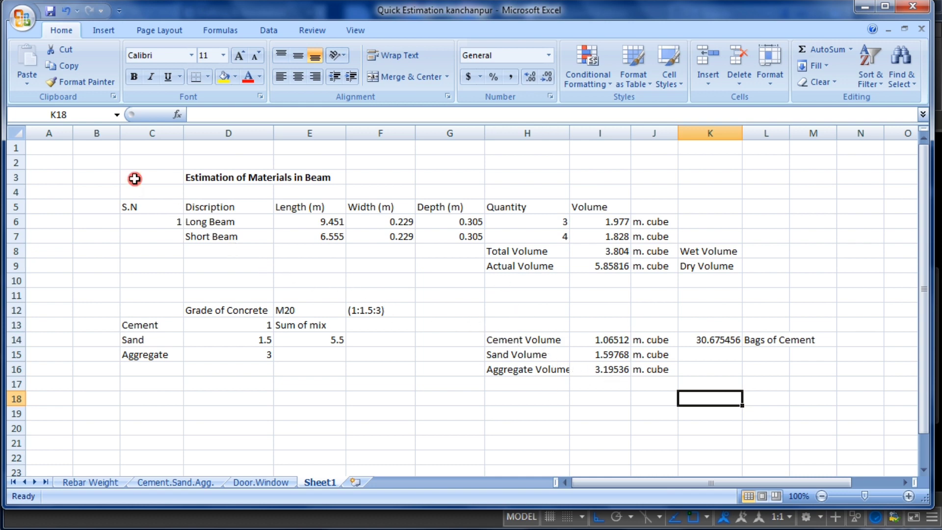
# Step: Apply all borders to the whole estimate table, C3 to M18
pyautogui.moveTo(135, 179); pyautogui.dragTo(795, 397)
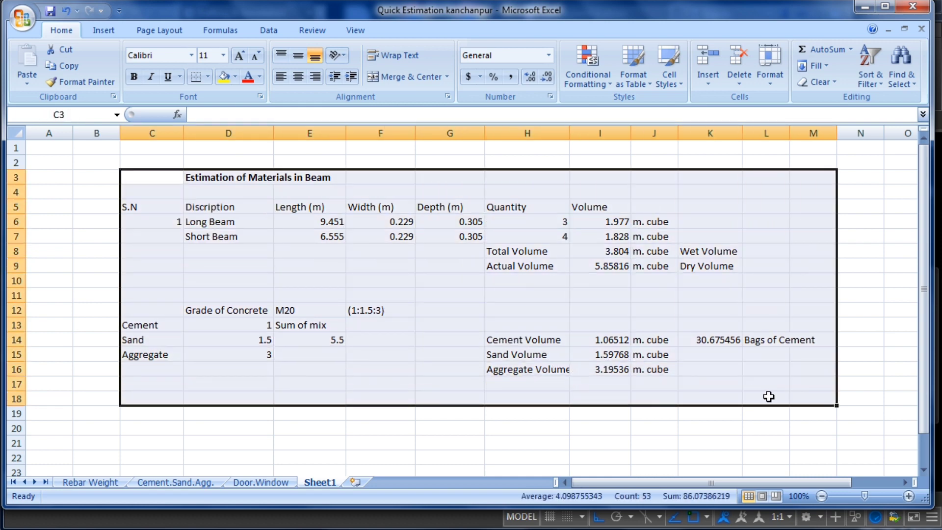
pyautogui.click(208, 77)
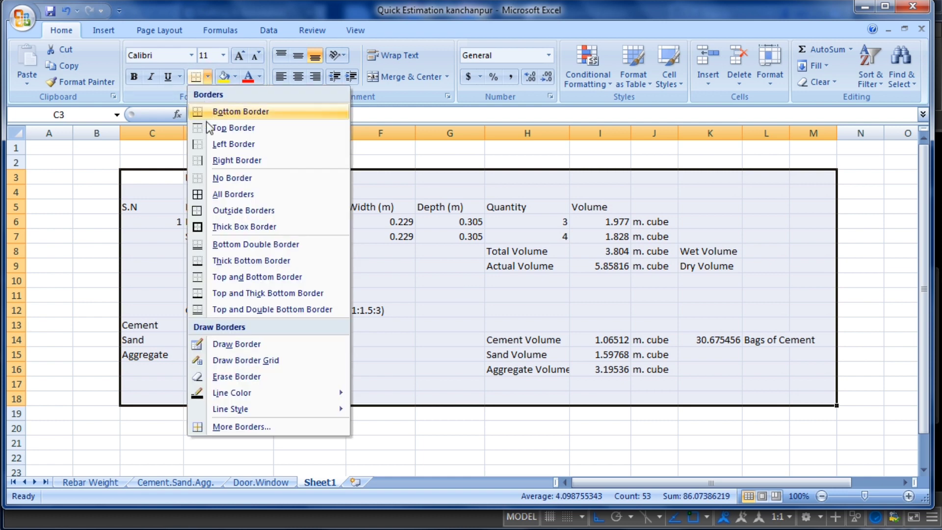
pyautogui.click(231, 194)
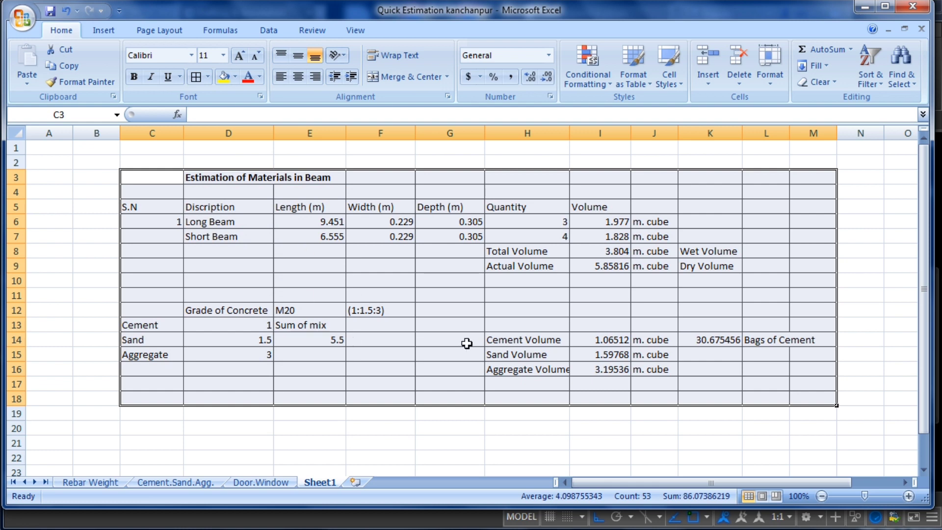
pyautogui.click(512, 315)
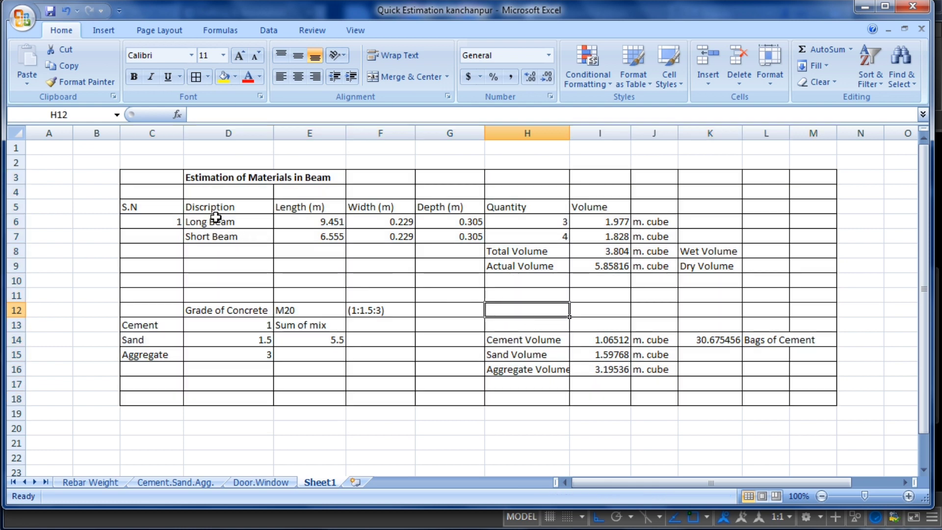
# Step: Enter the serial number 2 in C7 for the Short Beam row
pyautogui.moveTo(156, 207); pyautogui.dragTo(603, 207)
pyautogui.click(143, 236)
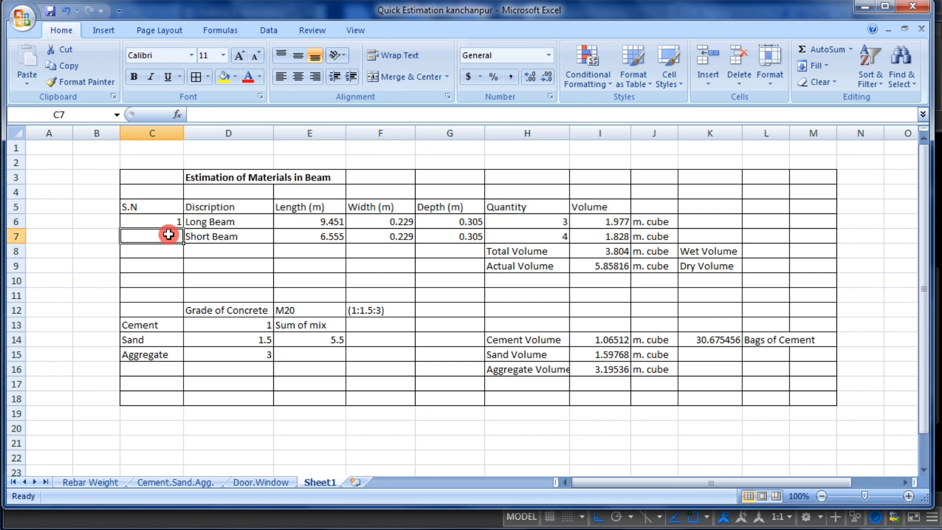
pyautogui.write('2')
pyautogui.click(191, 266)
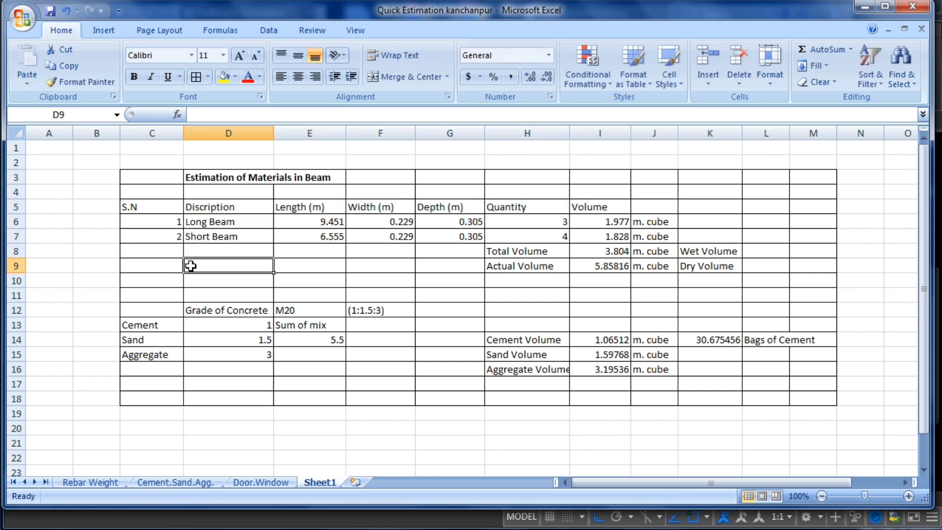
# Step: Fill the table's header cells C5 to I5 with yellow and make their text bold
pyautogui.moveTo(159, 208); pyautogui.dragTo(619, 202)
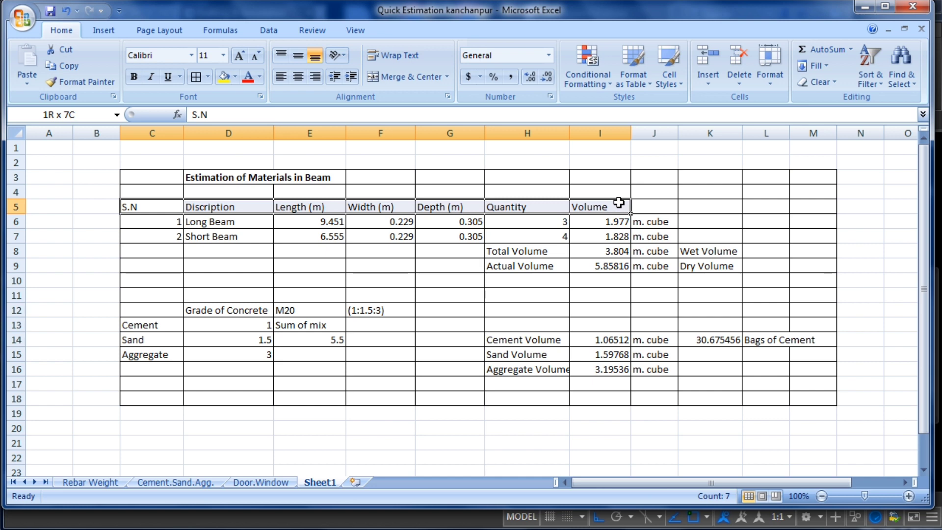
pyautogui.click(220, 81)
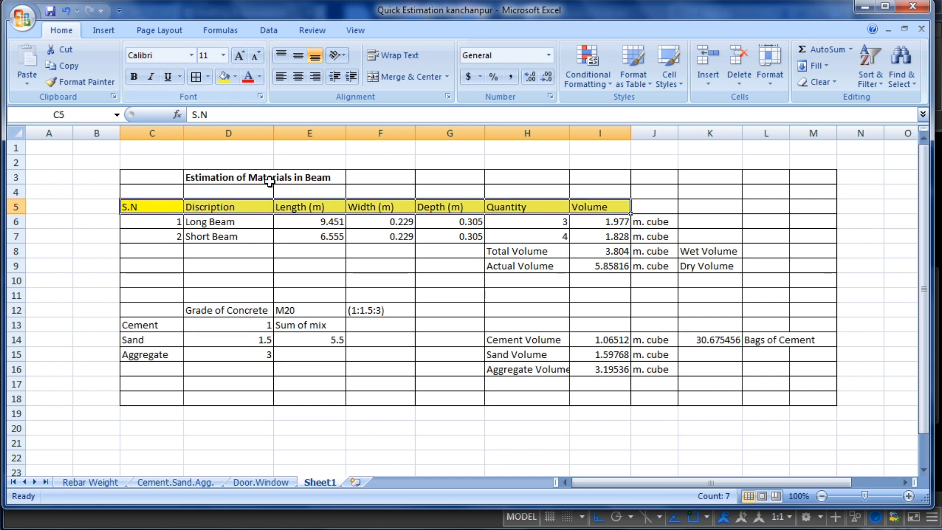
pyautogui.click(135, 77)
pyautogui.click(520, 236)
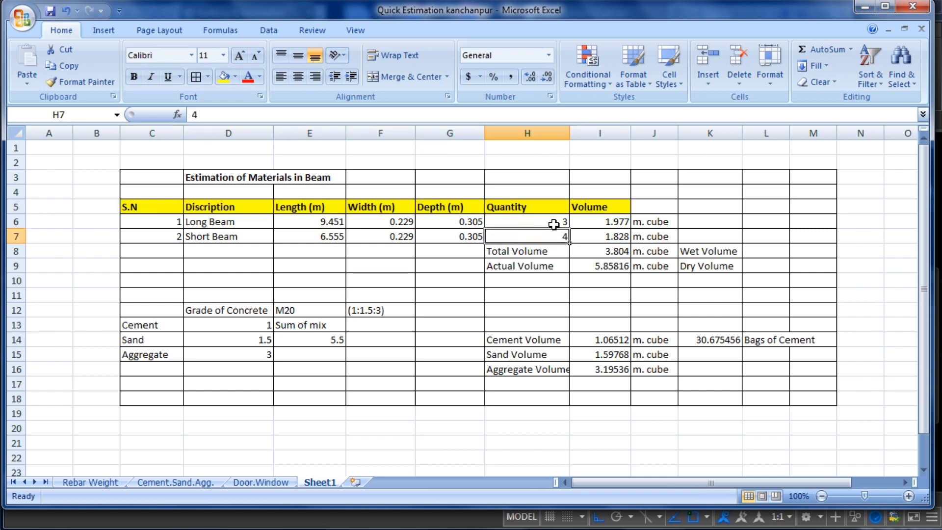
pyautogui.moveTo(162, 204); pyautogui.dragTo(612, 204)
pyautogui.click(612, 204)
# Step: Fill the concrete grade cells D12 to F12 with yellow and make their text bold
pyautogui.moveTo(231, 313); pyautogui.dragTo(365, 310)
pyautogui.click(225, 83)
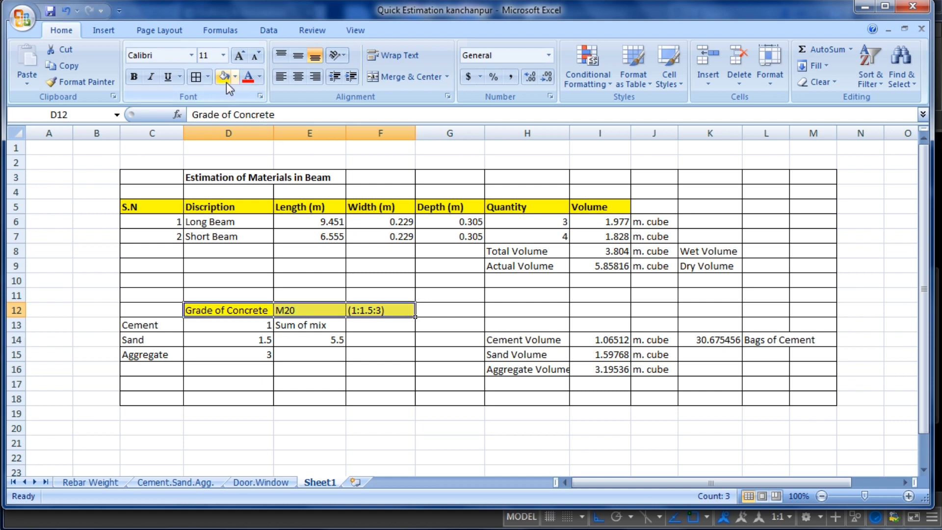
pyautogui.click(308, 310)
pyautogui.moveTo(231, 310); pyautogui.dragTo(368, 310)
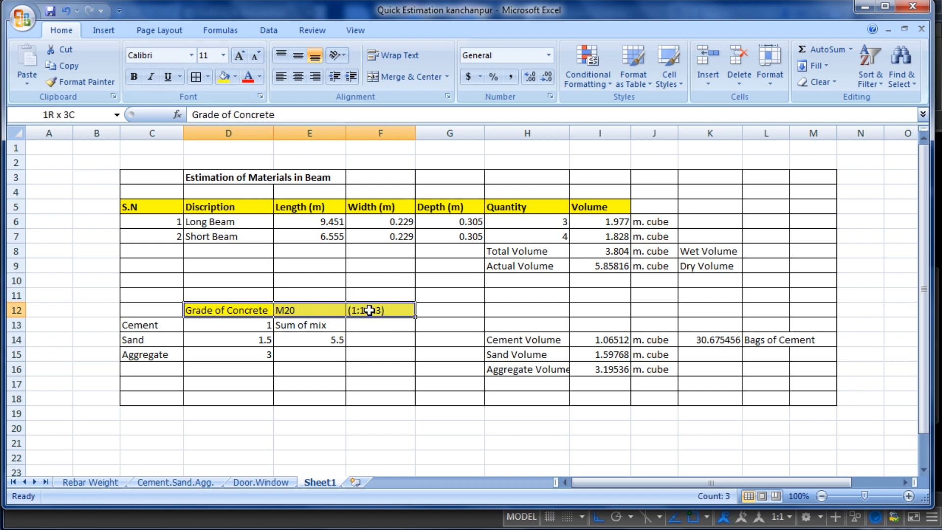
pyautogui.click(134, 77)
pyautogui.click(492, 298)
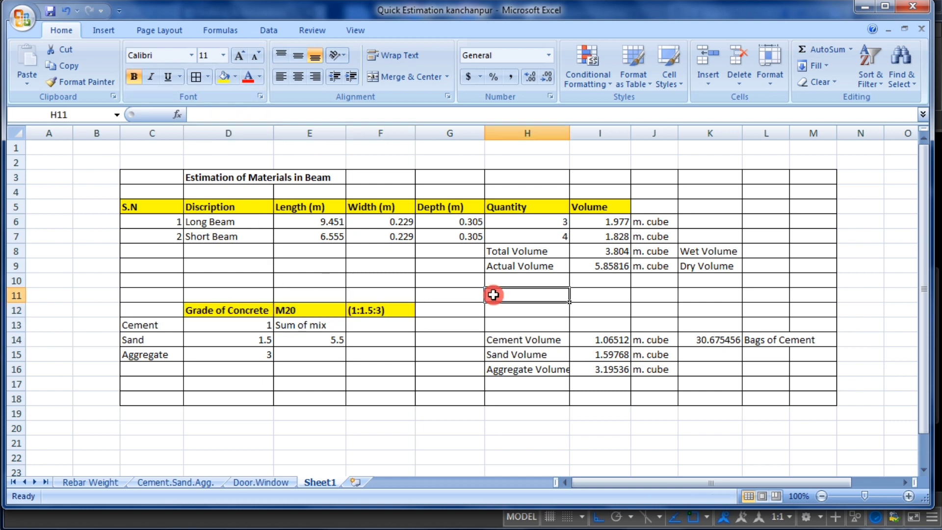
# Step: Fill the volume labels in H14 to H16 with light blue and make their text bold
pyautogui.moveTo(501, 339); pyautogui.dragTo(520, 370)
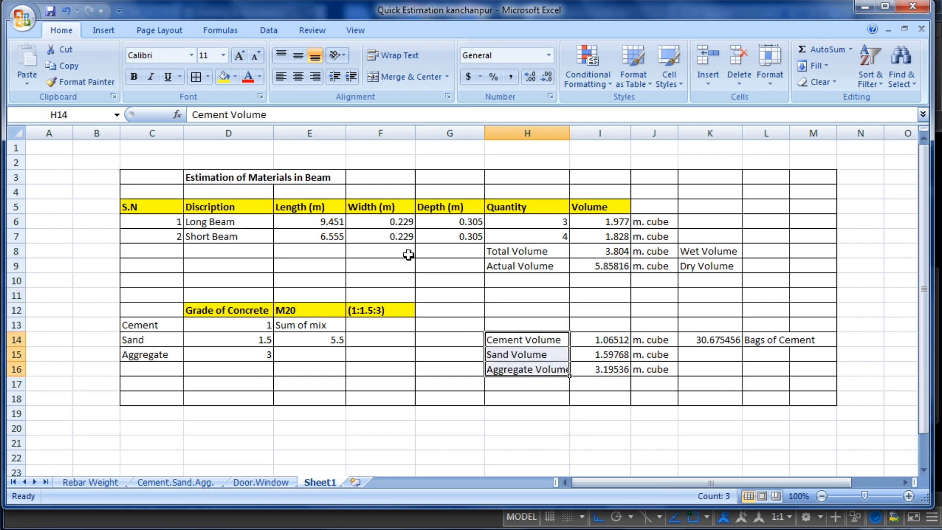
pyautogui.click(226, 80)
pyautogui.click(235, 78)
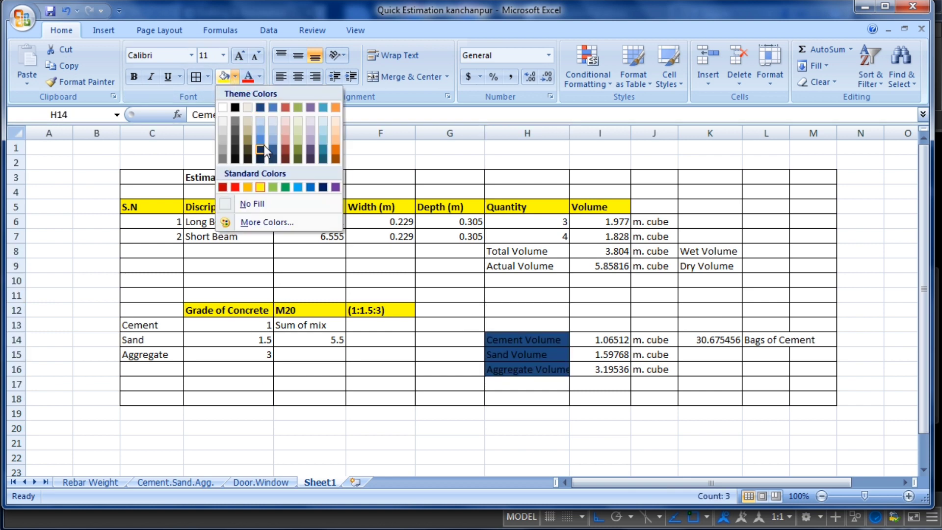
pyautogui.click(298, 187)
pyautogui.click(135, 78)
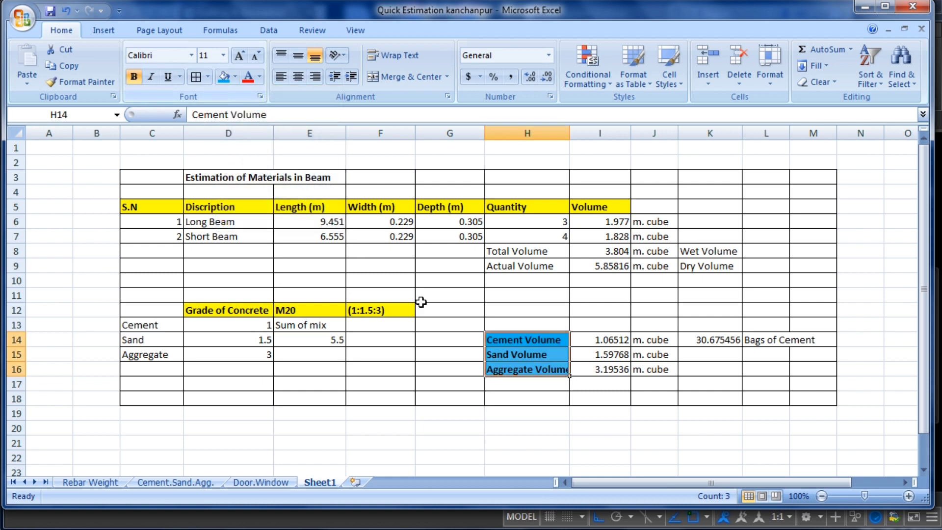
pyautogui.click(547, 398)
pyautogui.moveTo(547, 346); pyautogui.dragTo(543, 368)
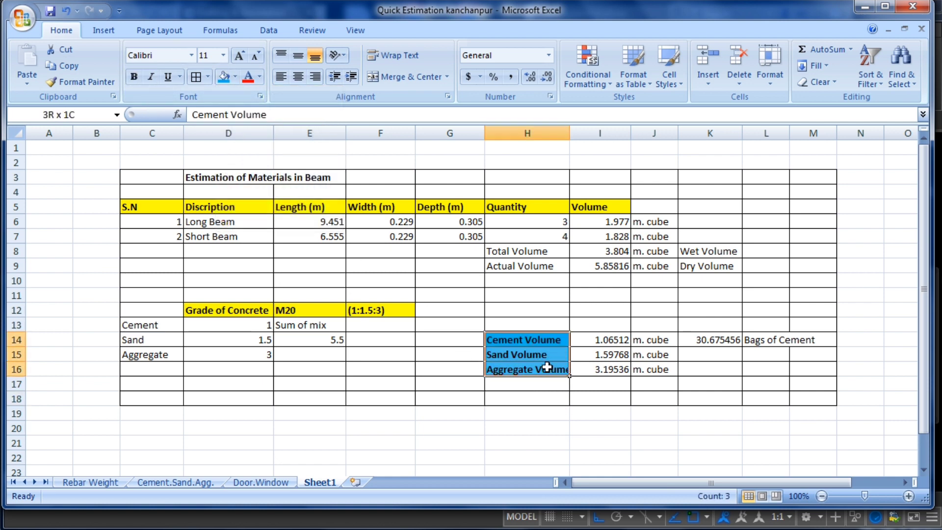
pyautogui.click(474, 374)
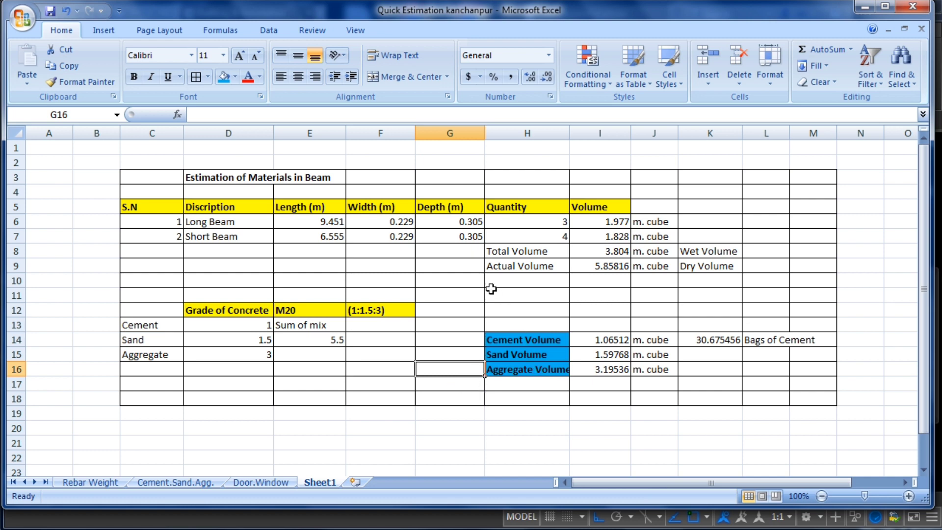
# Step: Fill the Cement, Sand and Aggregate labels in C13 to C15 with light orange
pyautogui.moveTo(148, 325); pyautogui.dragTo(148, 355)
pyautogui.click(235, 77)
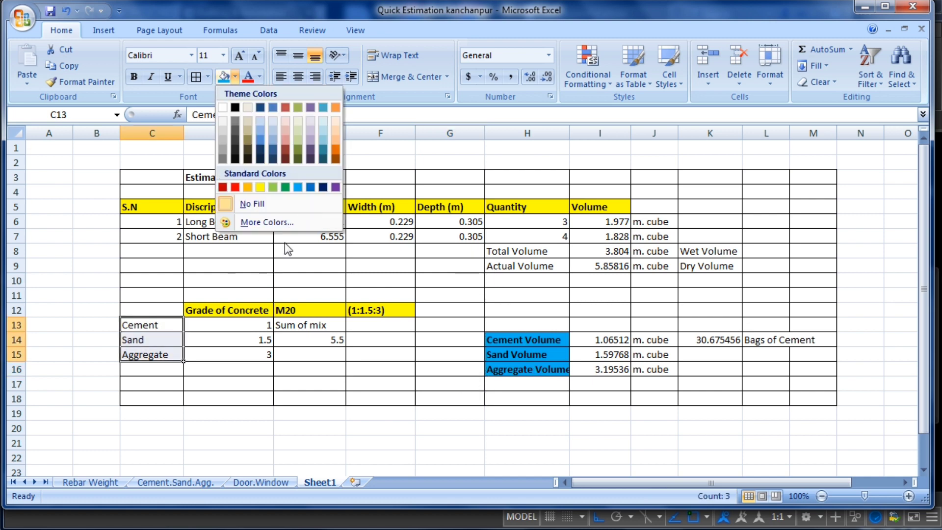
pyautogui.click(337, 132)
pyautogui.click(654, 295)
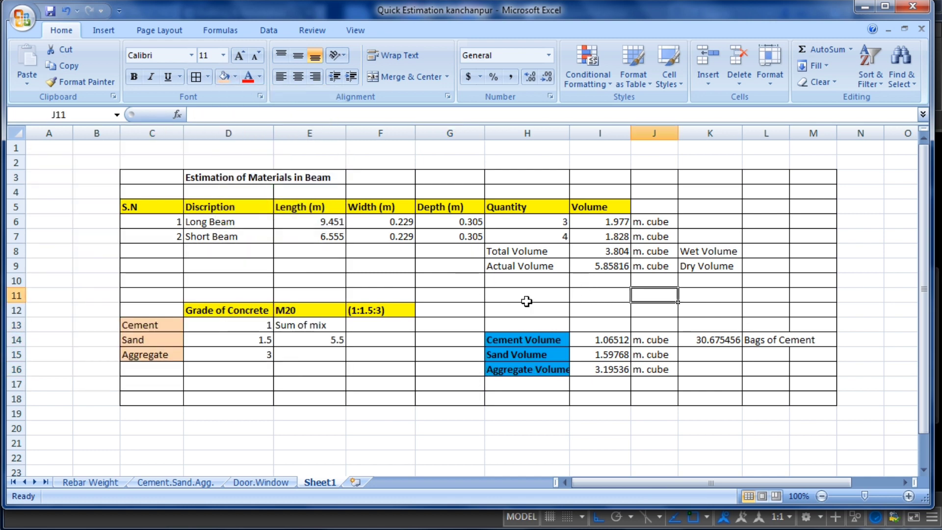
# Step: Fill the cement, sand and aggregate volume values in I14 to I16 with green and make them bold
pyautogui.moveTo(607, 343); pyautogui.dragTo(606, 369)
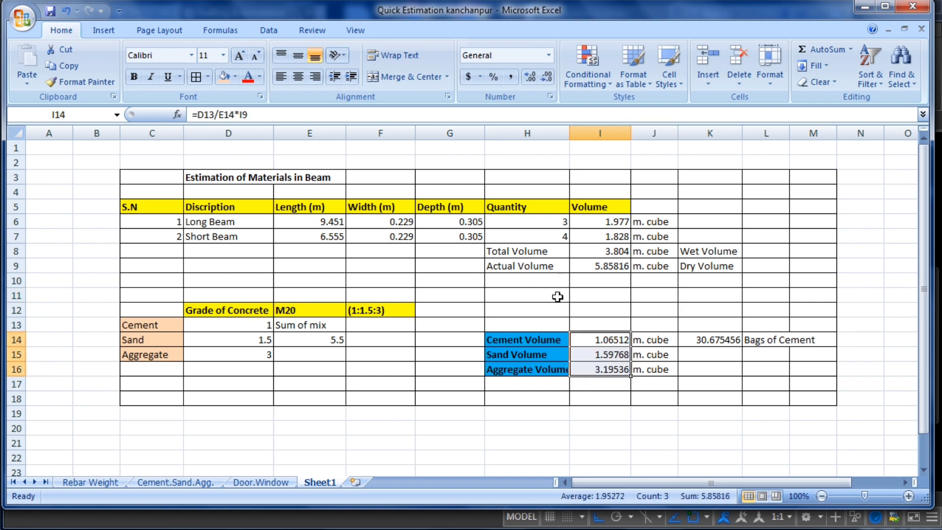
pyautogui.click(235, 77)
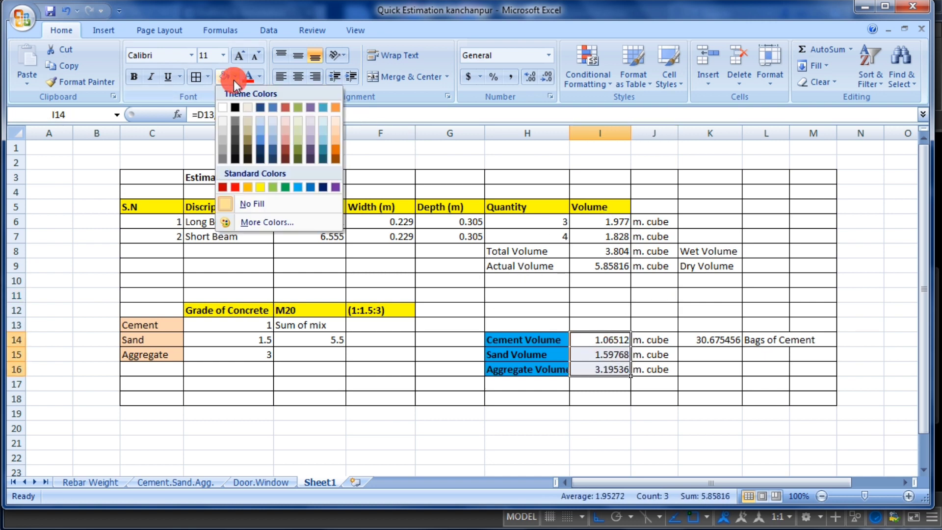
pyautogui.click(286, 187)
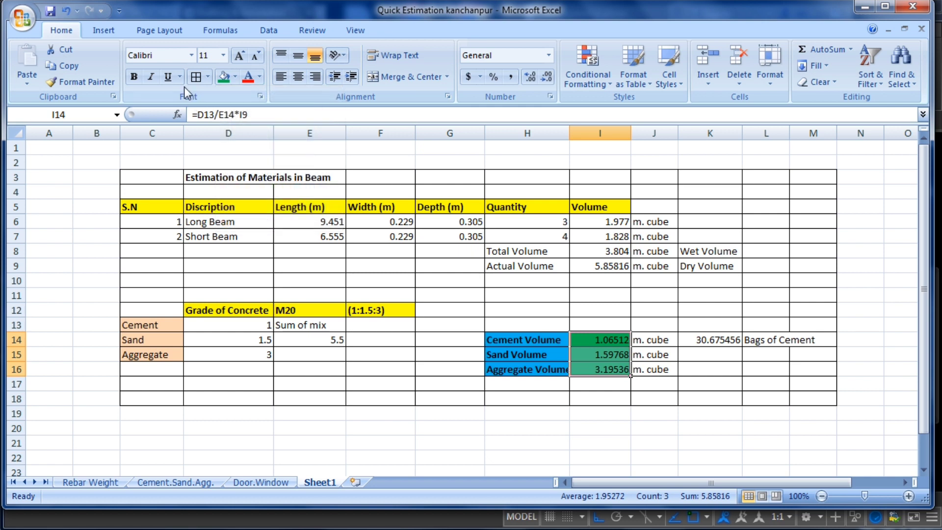
pyautogui.click(546, 310)
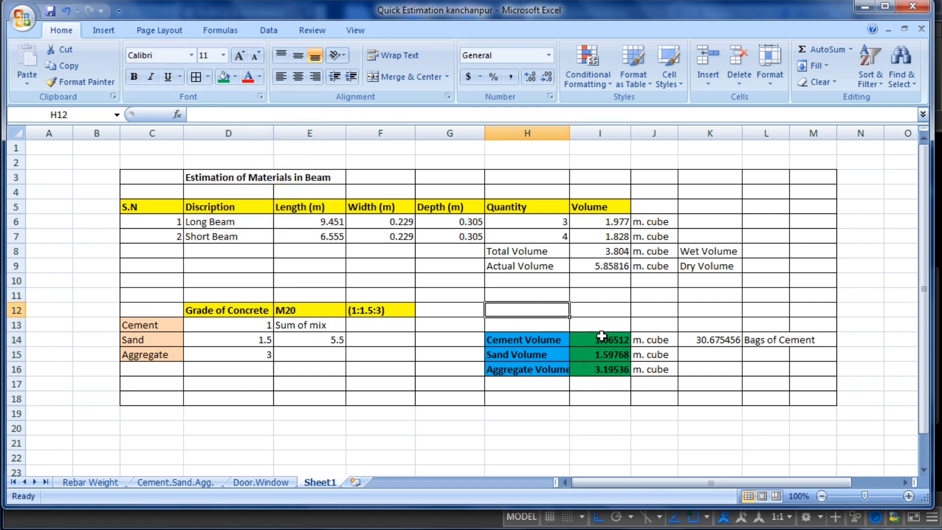
pyautogui.moveTo(603, 339); pyautogui.dragTo(602, 370)
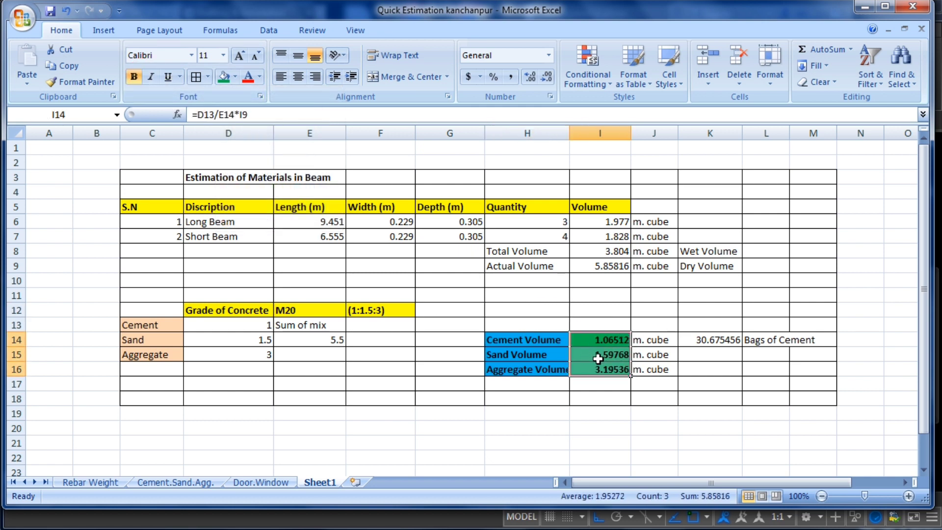
pyautogui.click(607, 324)
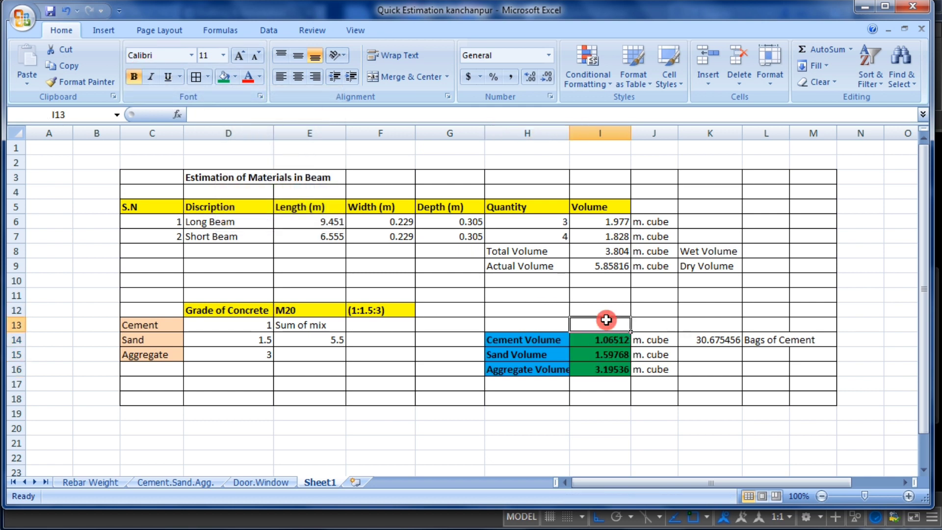
# Step: Merge and center the title "Estimation of Materials in Beam" across D3 to H3
pyautogui.click(239, 181)
pyautogui.click(287, 178)
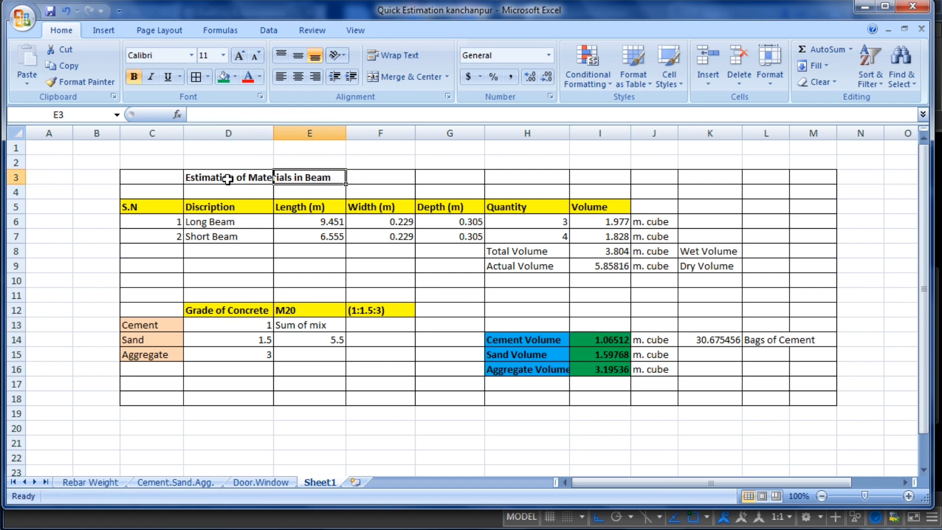
pyautogui.moveTo(227, 179); pyautogui.dragTo(562, 183)
pyautogui.click(405, 79)
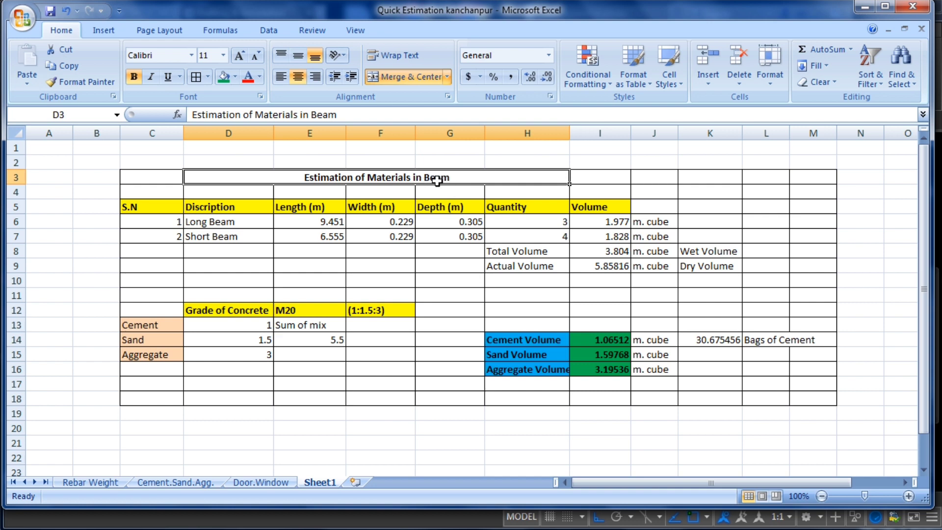
pyautogui.click(548, 150)
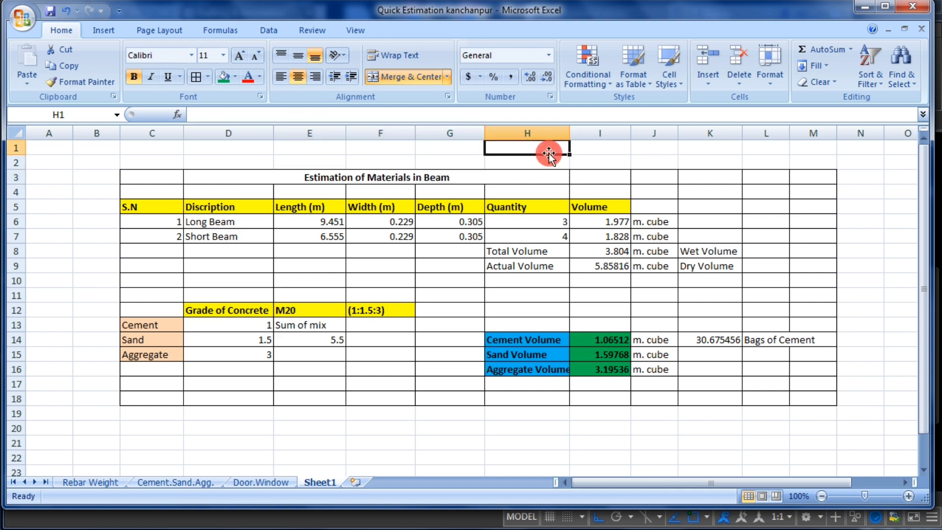
# Step: Increase the merged title's font size to 16
pyautogui.click(496, 177)
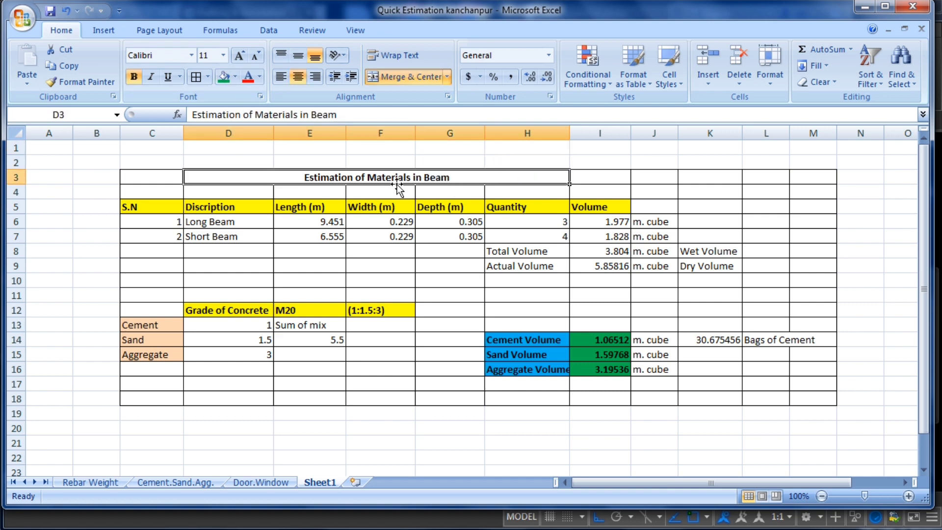
pyautogui.click(239, 55)
pyautogui.click(240, 56)
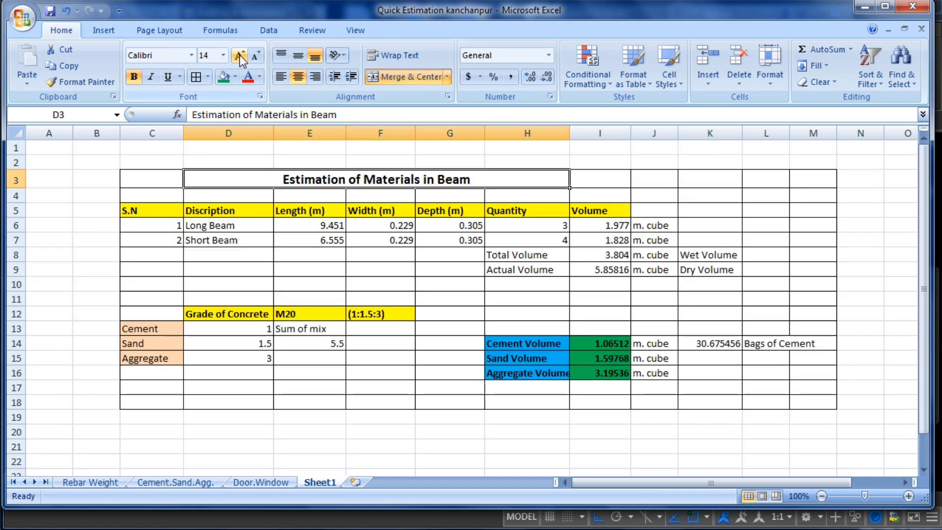
pyautogui.click(239, 56)
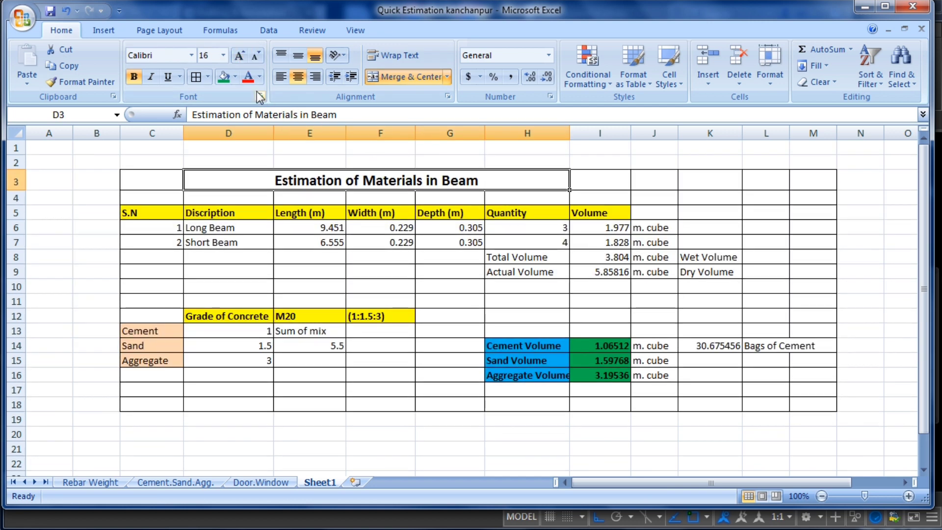
# Step: Fill the title cell with purple and set its font colour to white
pyautogui.click(235, 76)
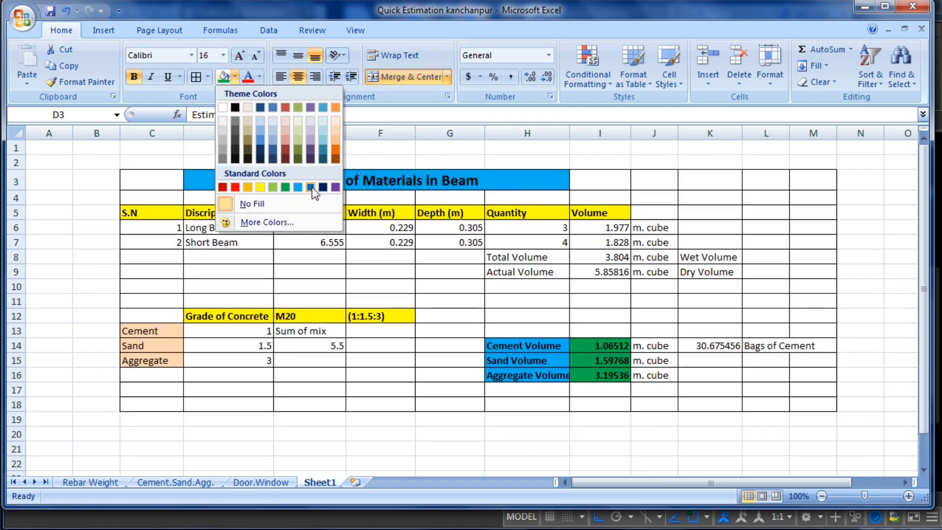
pyautogui.click(335, 187)
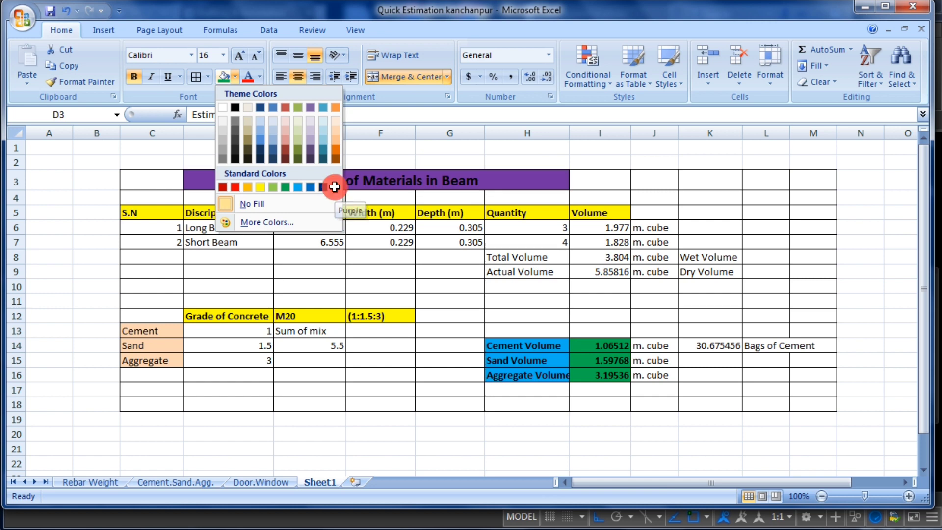
pyautogui.click(255, 78)
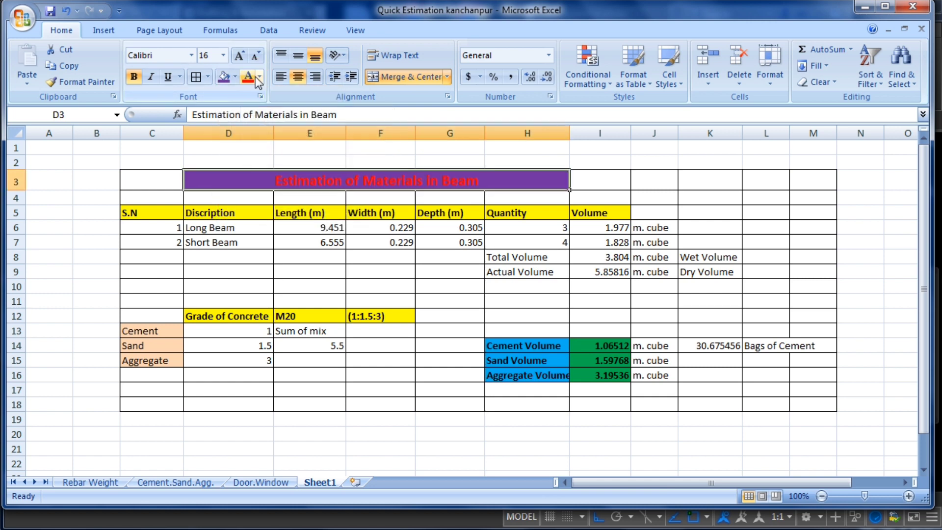
pyautogui.click(256, 78)
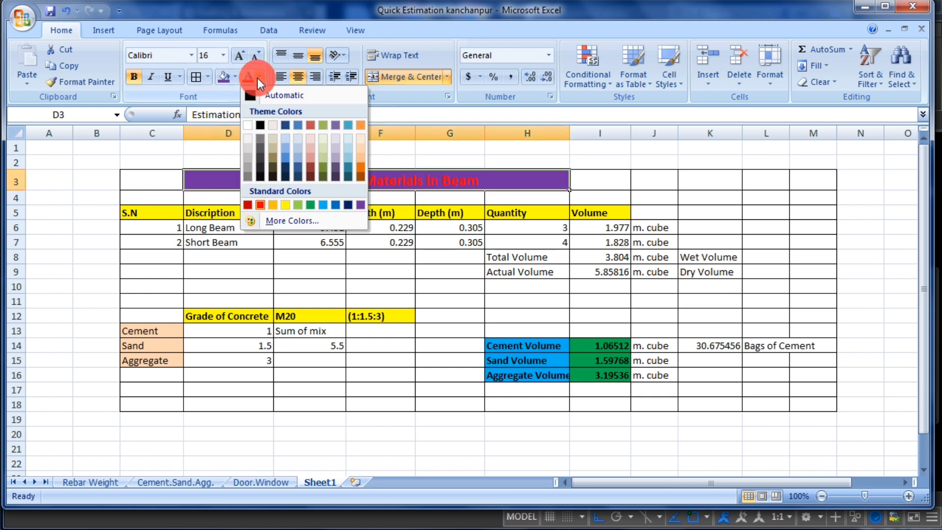
pyautogui.click(251, 126)
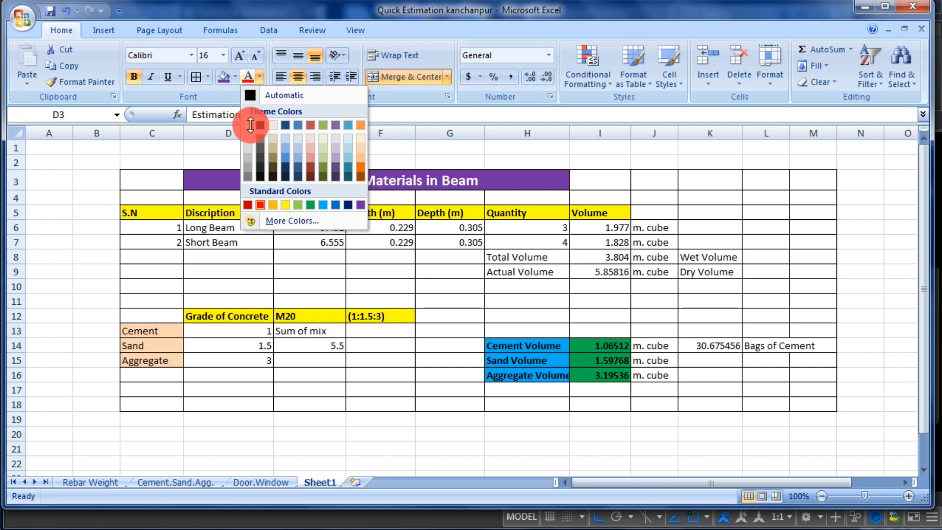
pyautogui.click(728, 202)
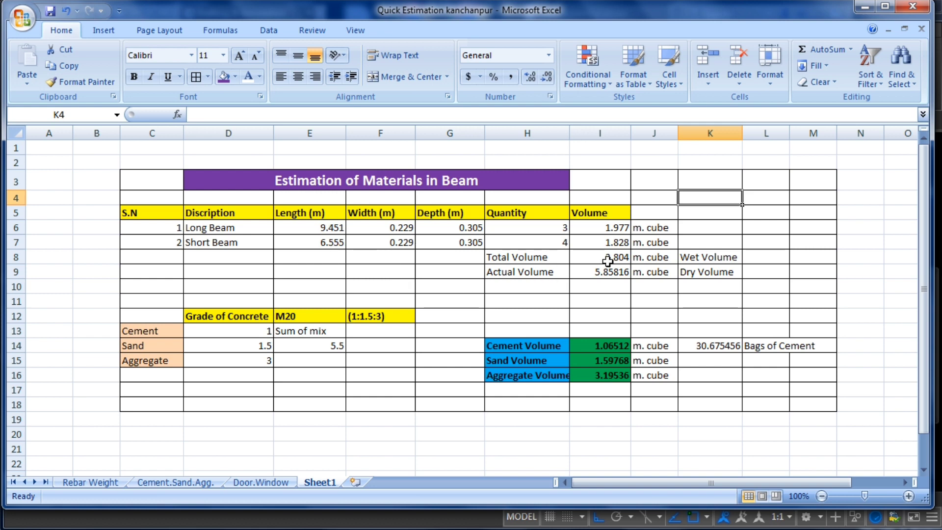
pyautogui.press('Right')
pyautogui.press('Right')
pyautogui.press('Right')
pyautogui.press('Down')
pyautogui.press('Down')
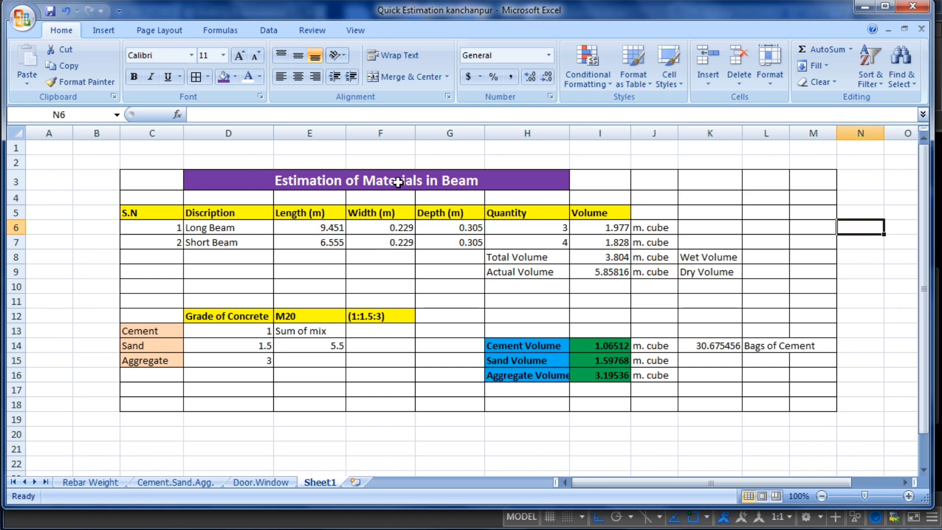
pyautogui.click(330, 244)
pyautogui.click(395, 243)
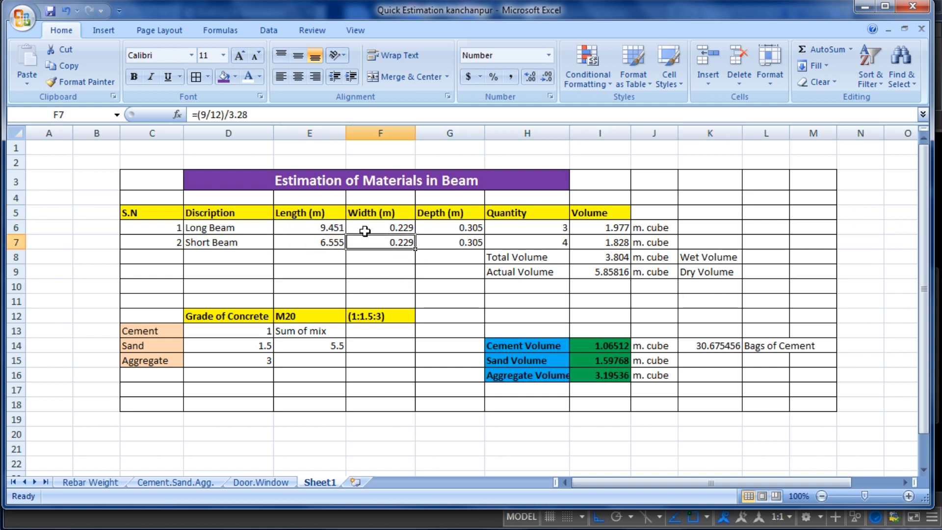
pyautogui.click(384, 227)
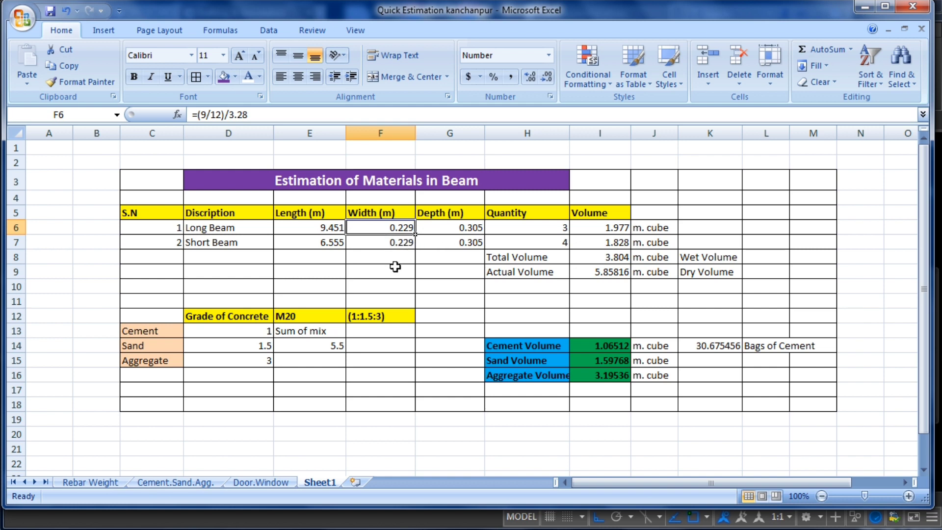
pyautogui.press('Down')
pyautogui.press('Right')
pyautogui.press('Right')
pyautogui.press('Right')
pyautogui.press('Right')
pyautogui.press('Right')
pyautogui.press('Right')
pyautogui.press('Right')
# Step: Center-align the beam values in E6 to I7 and the mix ratio values in D13 to D15
pyautogui.moveTo(284, 227); pyautogui.dragTo(618, 239)
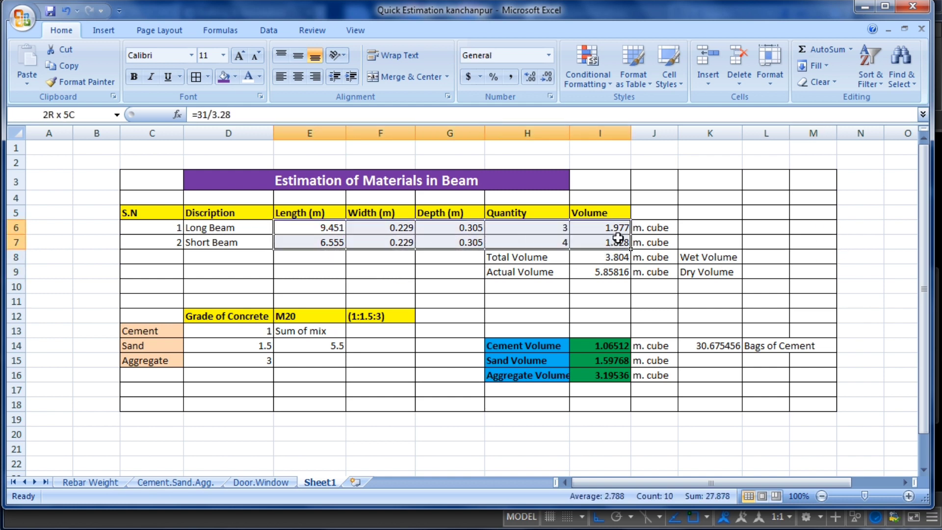
pyautogui.click(300, 77)
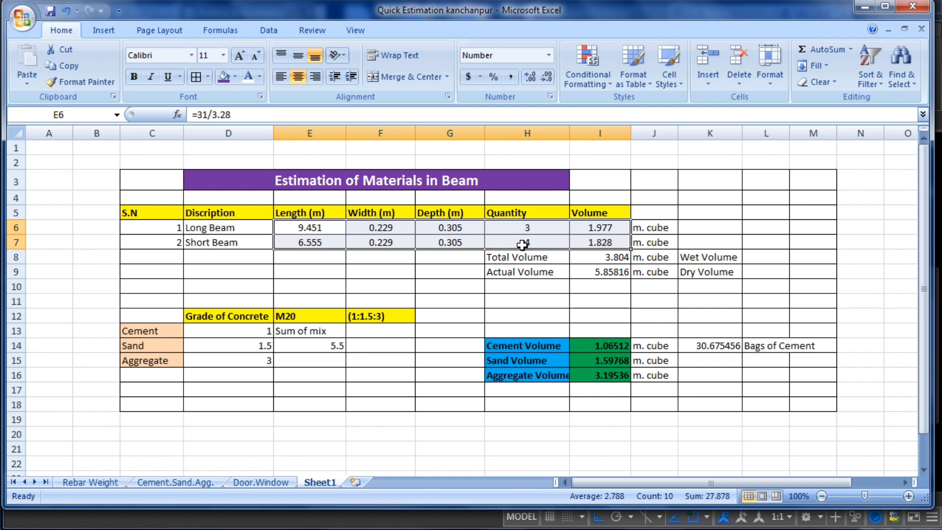
pyautogui.moveTo(240, 328); pyautogui.dragTo(248, 360)
pyautogui.click(299, 77)
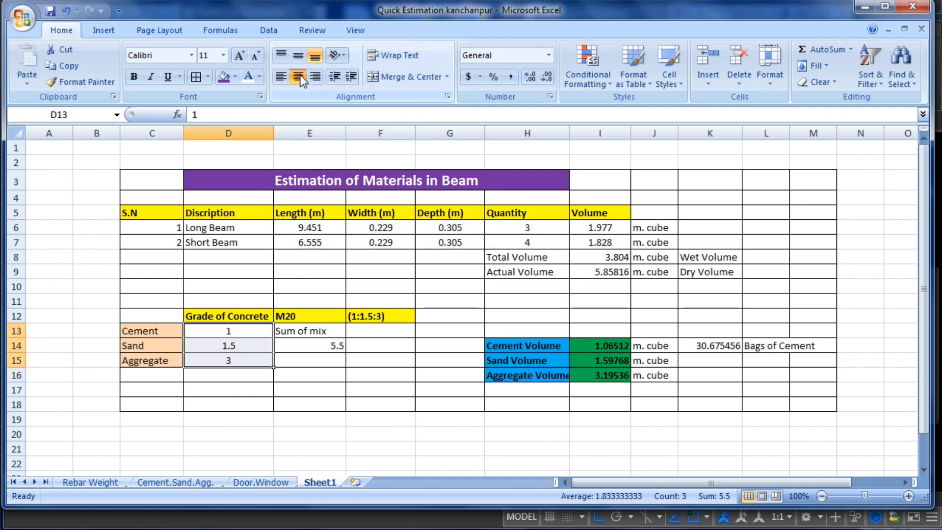
# Step: Center-align the sum of mix value in E14 and the material volumes in I14 to I16
pyautogui.click(305, 347)
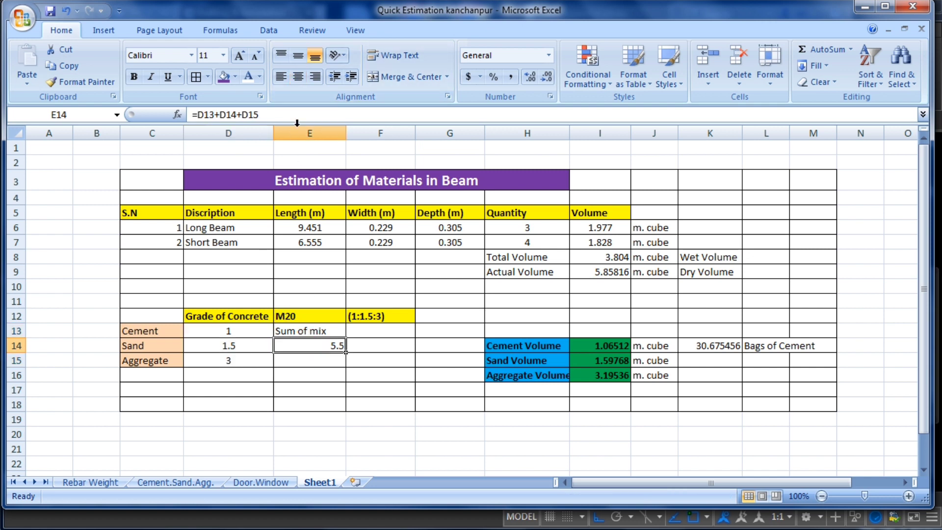
pyautogui.click(298, 77)
pyautogui.moveTo(620, 343); pyautogui.dragTo(613, 376)
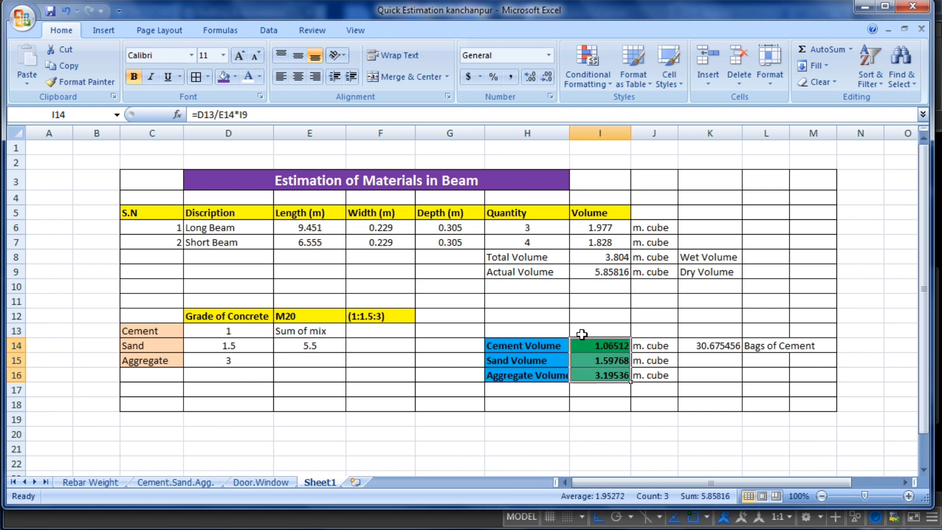
pyautogui.click(298, 77)
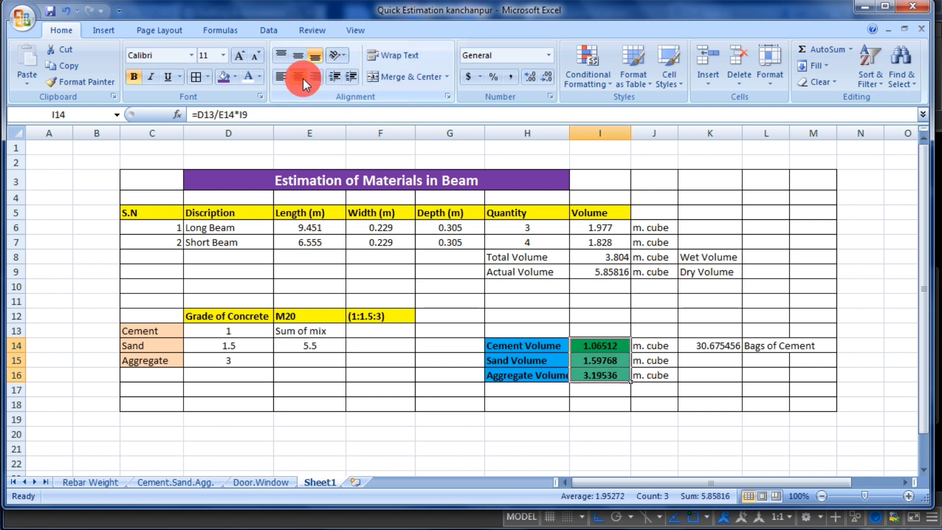
# Step: Center-align the number of cement bags in K14
pyautogui.click(739, 391)
pyautogui.click(710, 346)
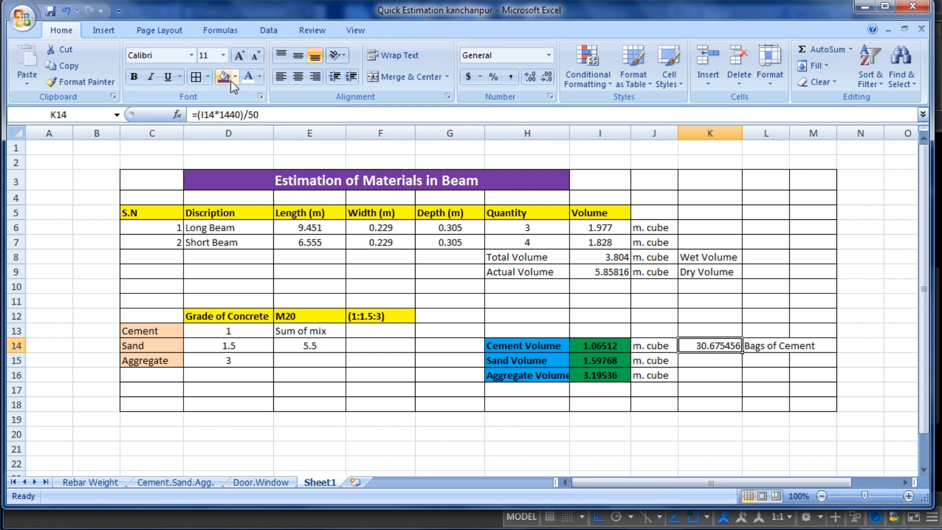
pyautogui.click(298, 77)
pyautogui.click(732, 416)
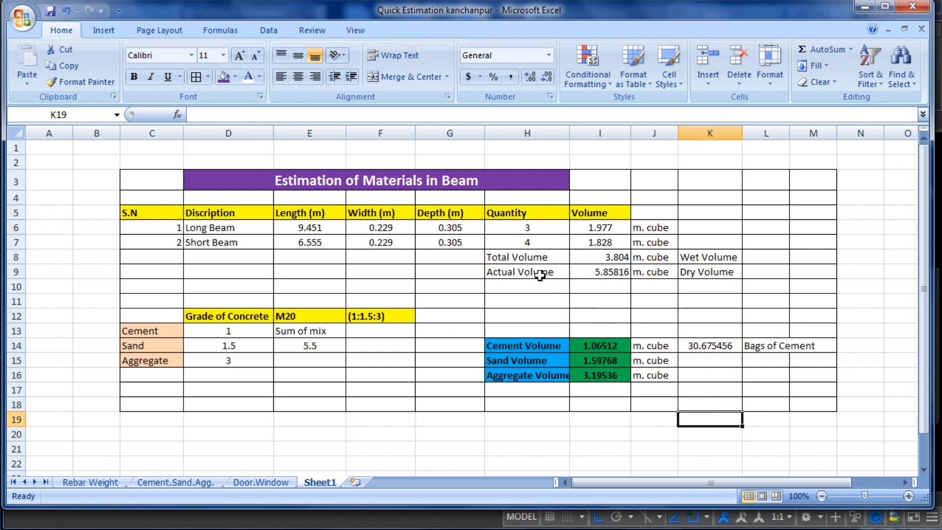
# Step: Make the Actual Volume row from H9 to K9 bold with a red font colour
pyautogui.moveTo(540, 276); pyautogui.dragTo(677, 273)
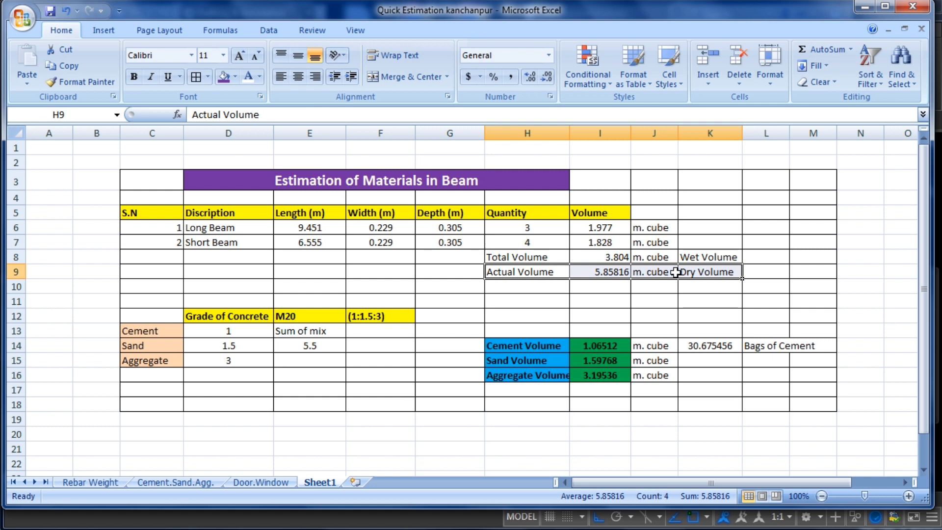
pyautogui.click(134, 76)
pyautogui.click(259, 76)
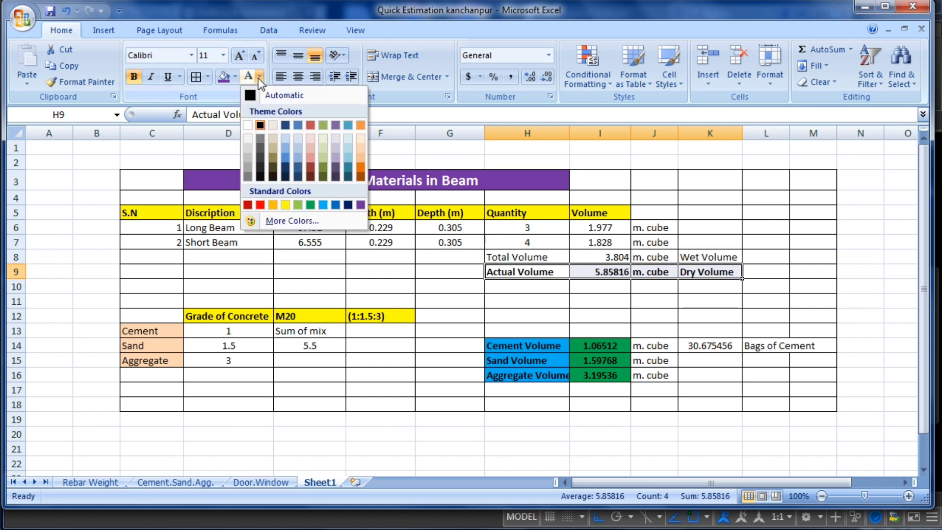
pyautogui.click(259, 204)
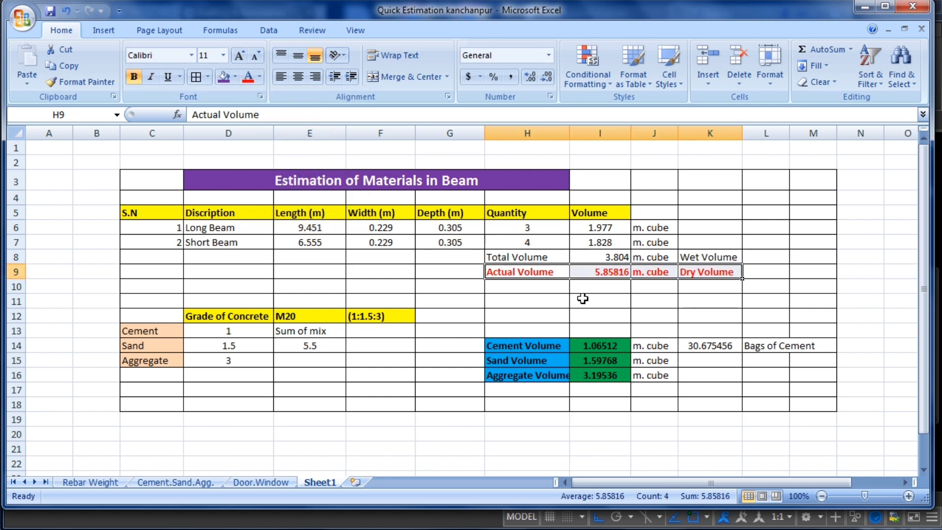
pyautogui.click(605, 298)
pyautogui.click(710, 463)
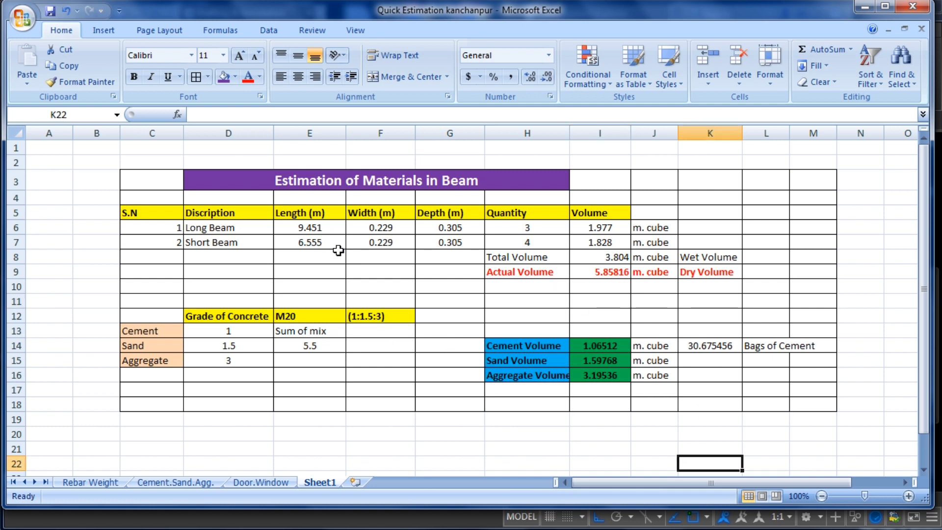
# Step: Switch to AutoCAD to examine the Foundation Beam Plan and its grid layout, and return to the Excel estimate
pyautogui.click(410, 185)
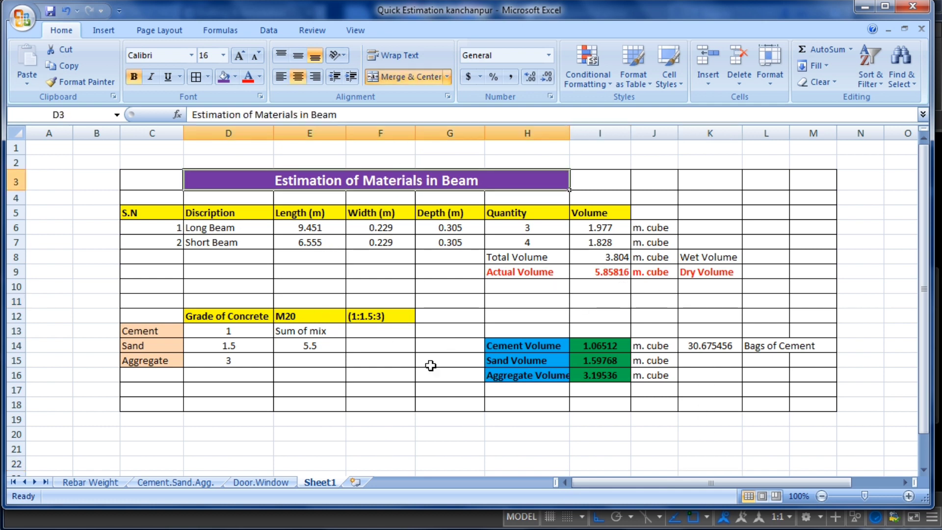
pyautogui.hotkey('alt', 'Tab')
pyautogui.scroll(3, 479, 267)
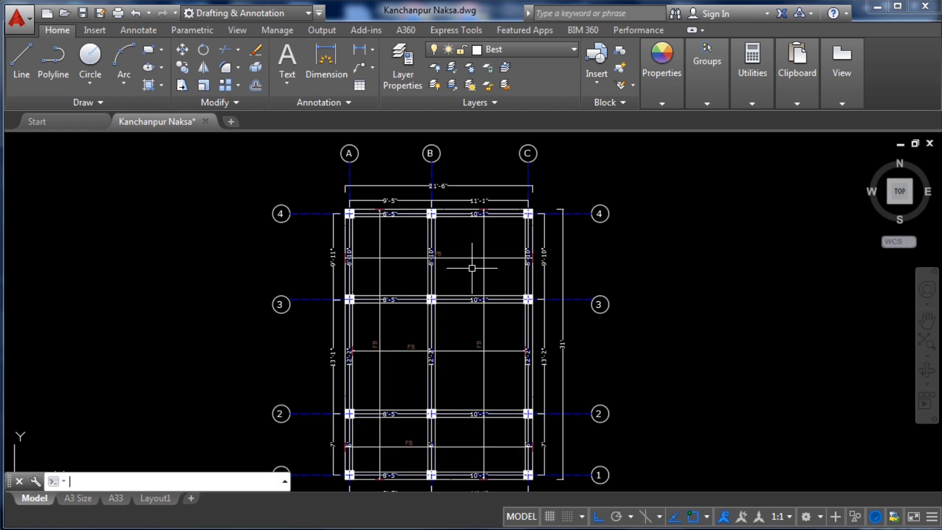
pyautogui.scroll(-2, 470, 268)
pyautogui.scroll(2, 453, 309)
pyautogui.scroll(-3, 455, 310)
pyautogui.scroll(1, 461, 301)
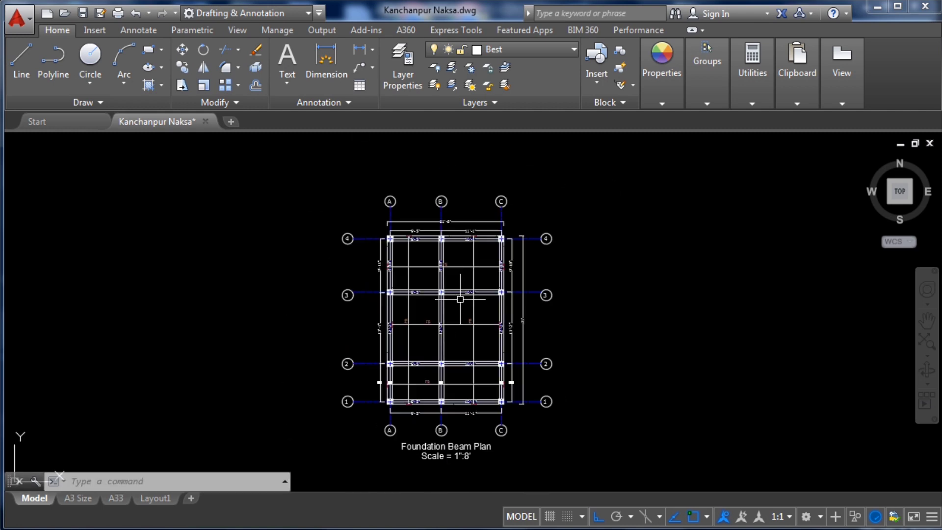
pyautogui.scroll(4, 442, 299)
pyautogui.scroll(-4, 395, 333)
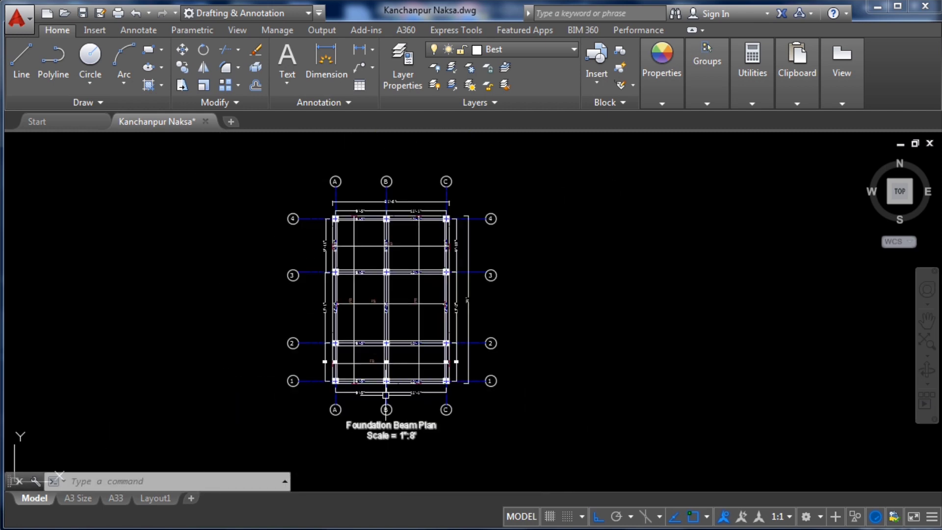
pyautogui.scroll(2, 392, 424)
pyautogui.hotkey('alt', 'Tab')
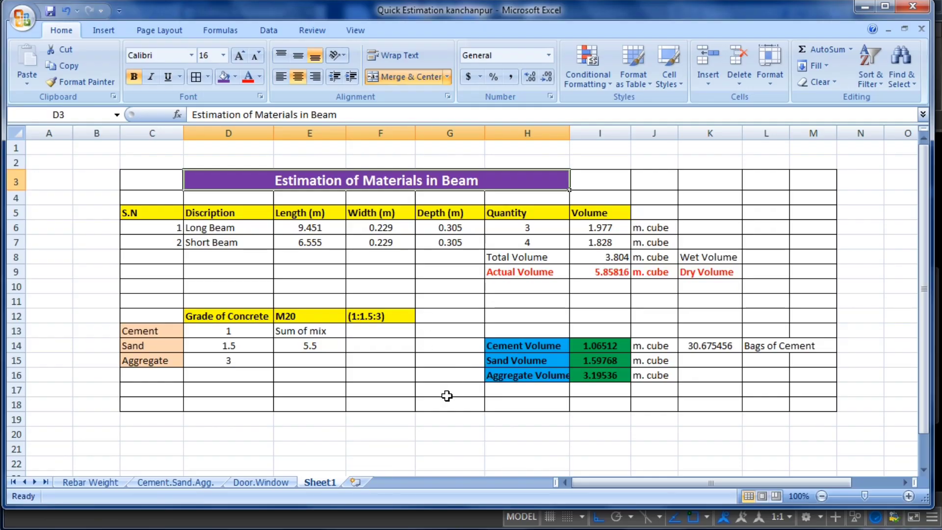
pyautogui.click(611, 162)
pyautogui.click(456, 163)
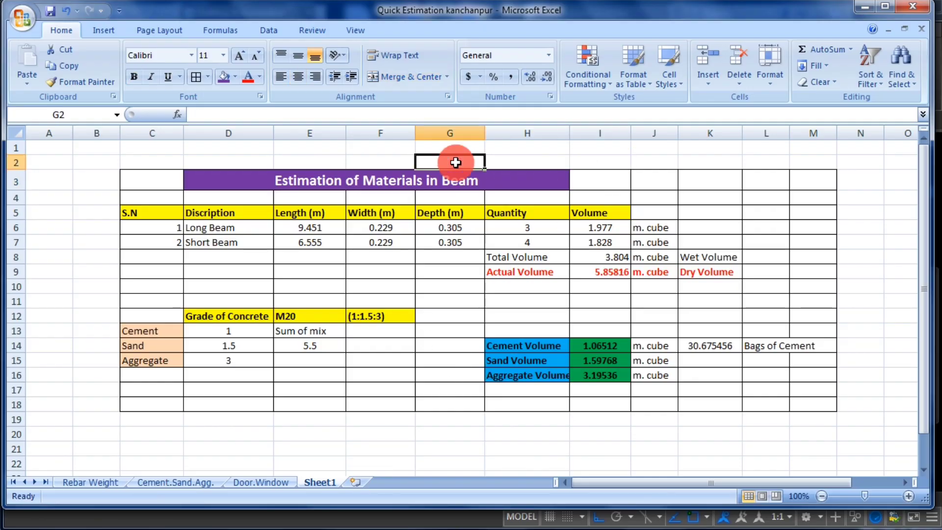
pyautogui.click(396, 417)
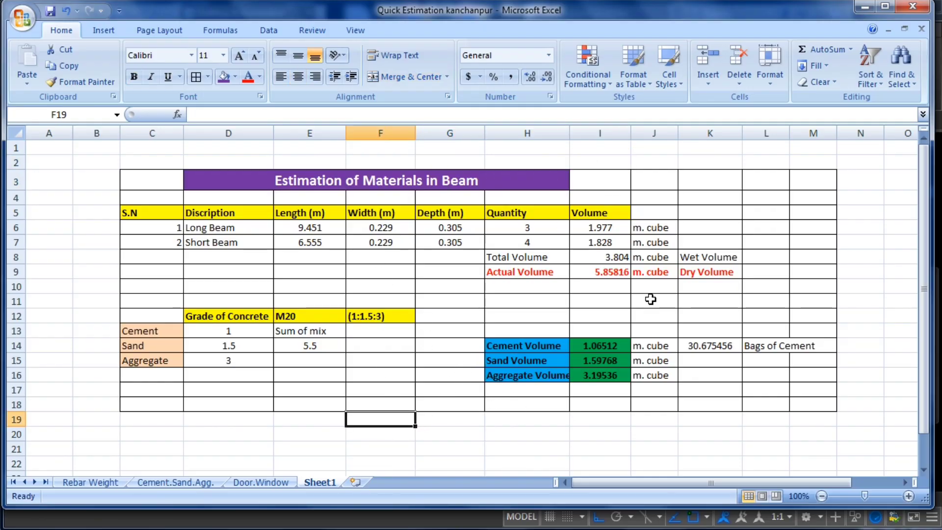